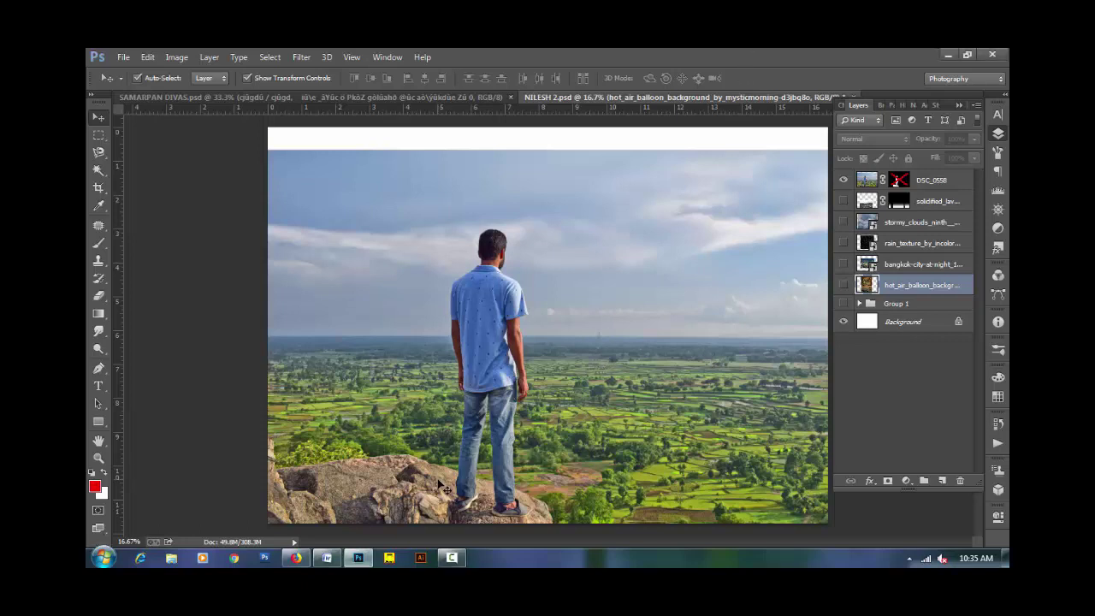
Select the DSC_0558 layer, reset default colours, and enable its mask isolating the man and rock.
{"action": "left_click", "coordinate": [881, 369]}
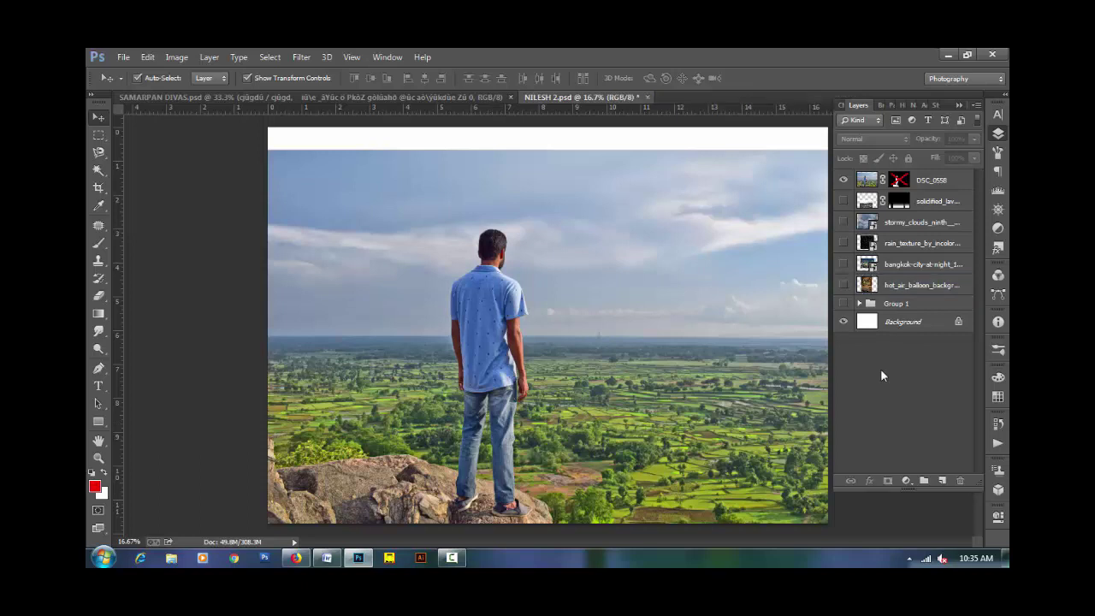
{"action": "left_click", "coordinate": [722, 293]}
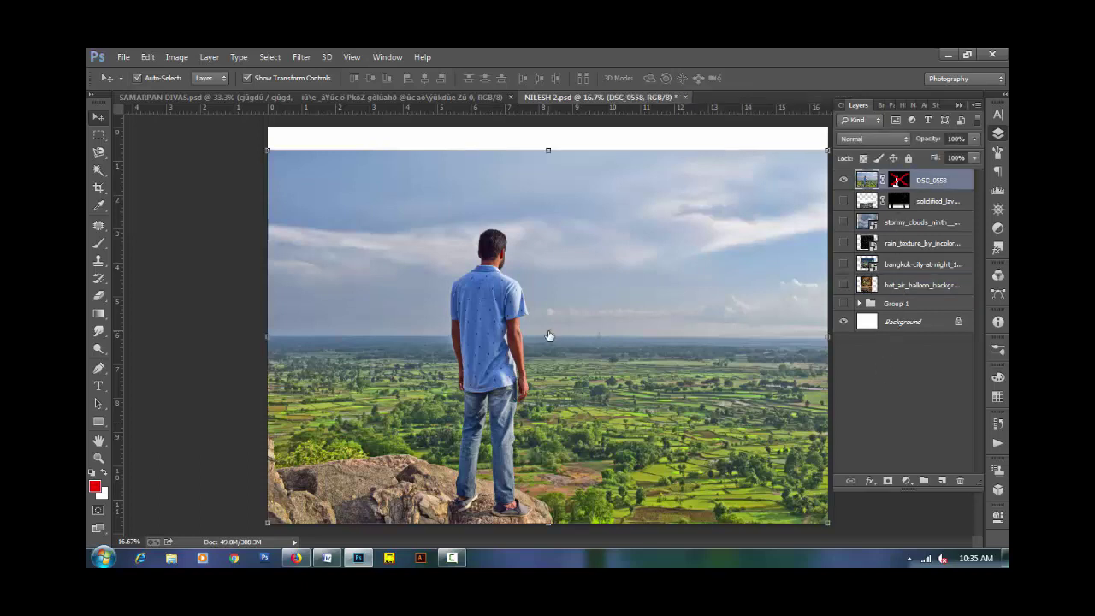
{"action": "key", "text": "d"}
{"action": "left_click", "coordinate": [900, 180]}
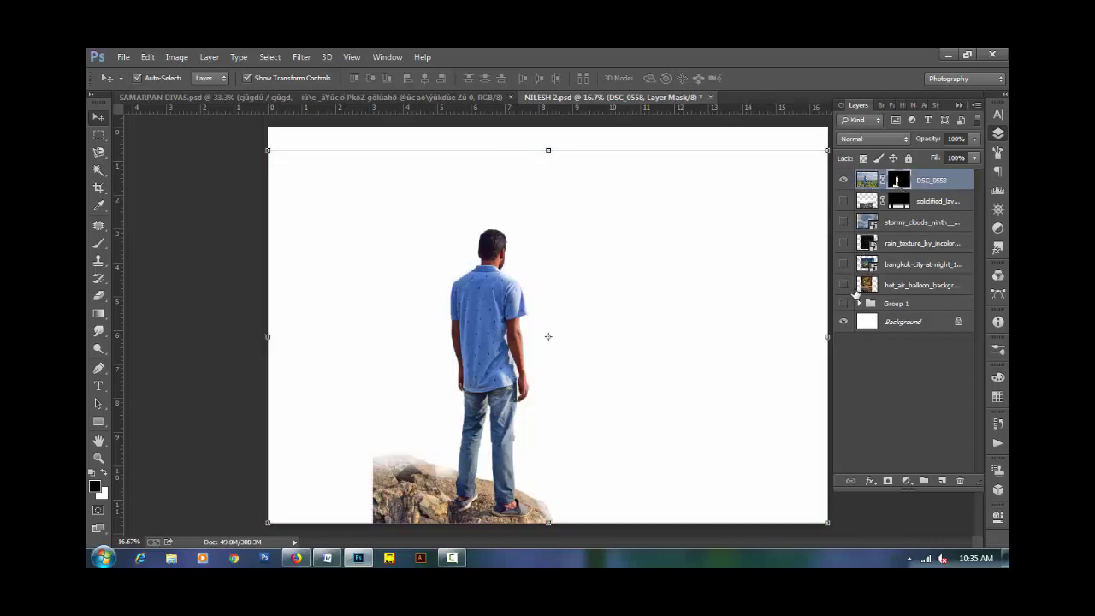
Show the hot_air_balloon layer and place DSC_0558 directly above it.
{"action": "left_click", "coordinate": [843, 285]}
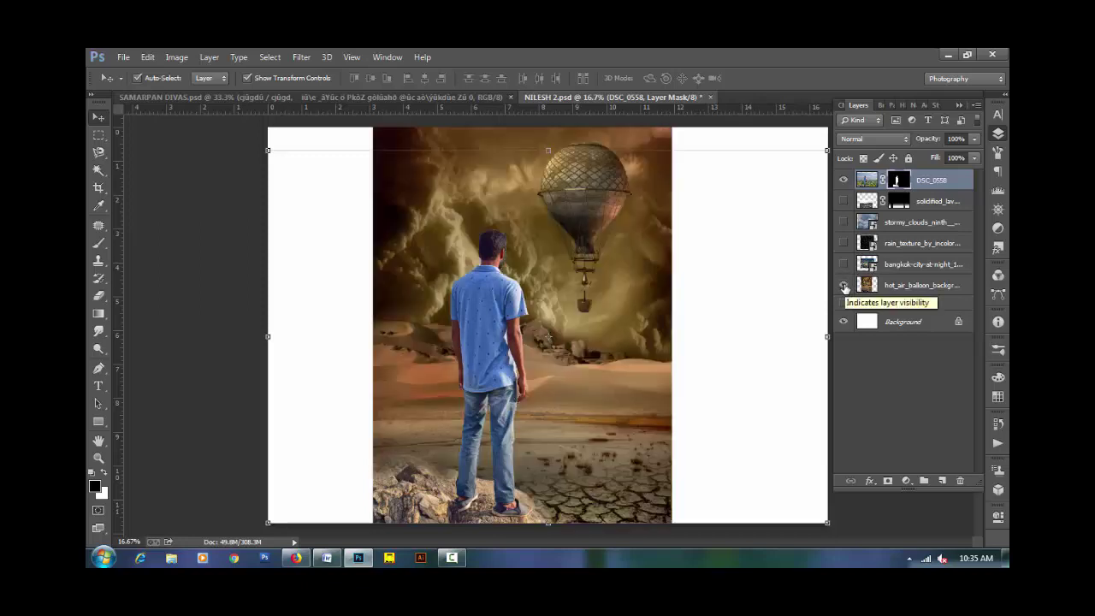
{"action": "left_click", "coordinate": [908, 288]}
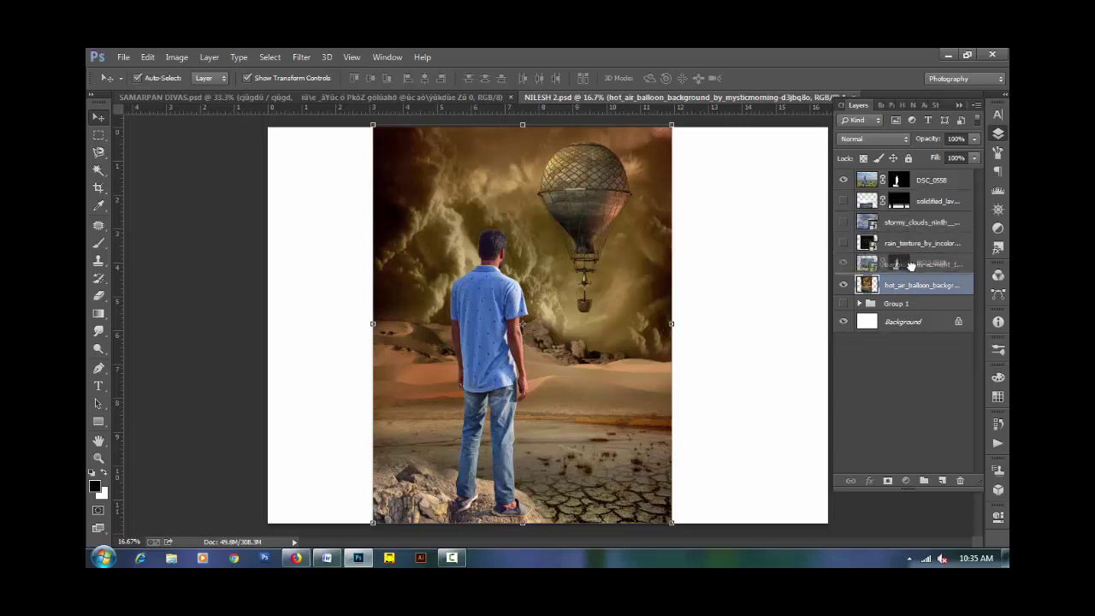
{"action": "left_click_drag", "start_coordinate": [911, 268], "coordinate": [910, 273]}
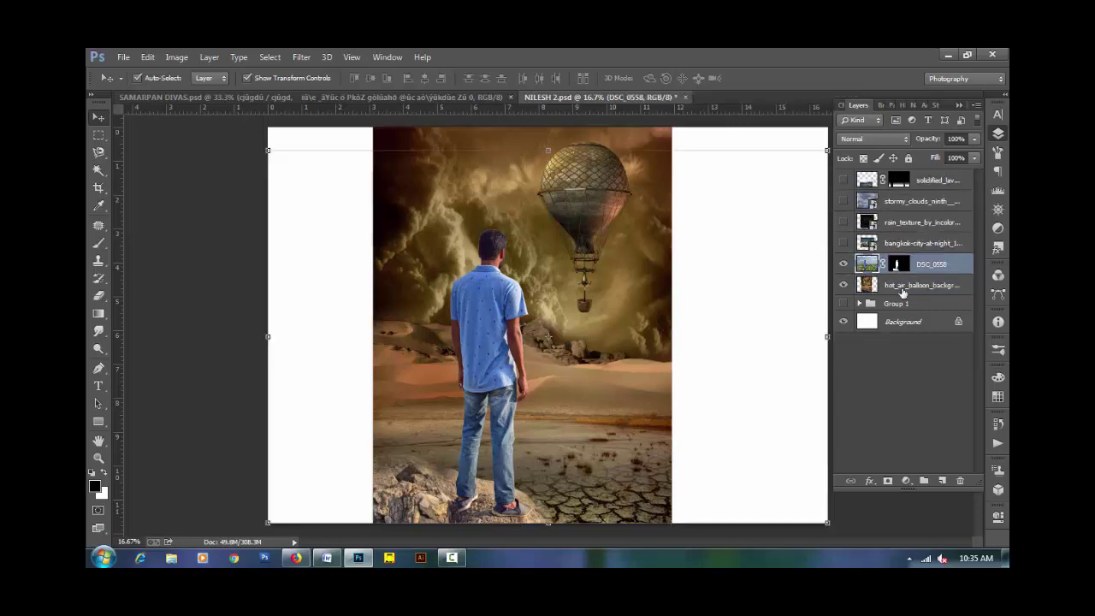
{"action": "left_click", "coordinate": [911, 290]}
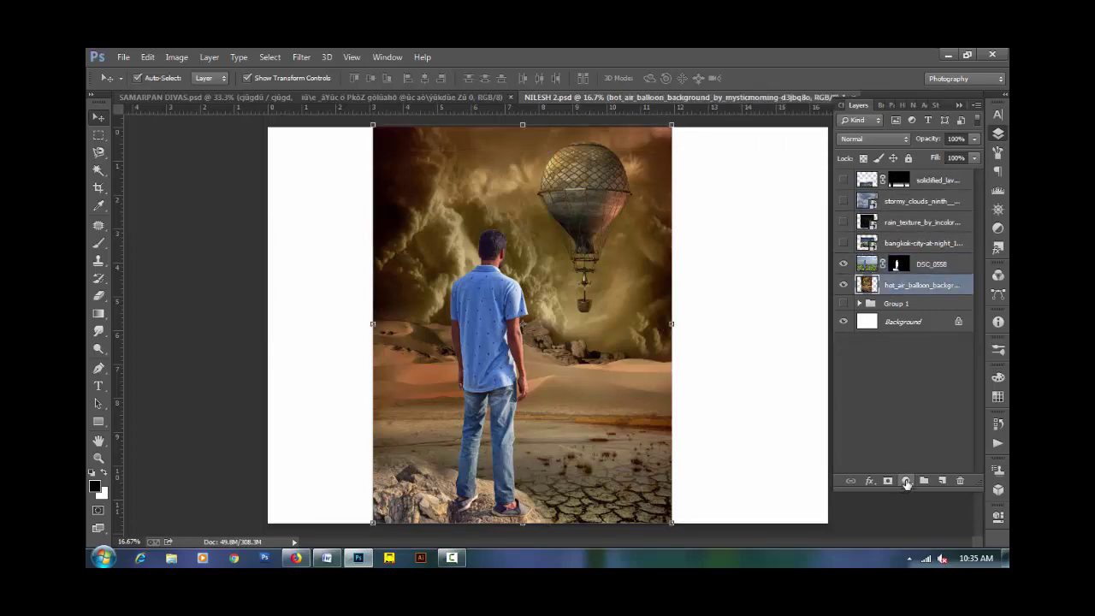
Add a Hue/Saturation adjustment on the balloon background with Saturation set to -41.
{"action": "left_click", "coordinate": [905, 481]}
{"action": "left_click", "coordinate": [916, 314]}
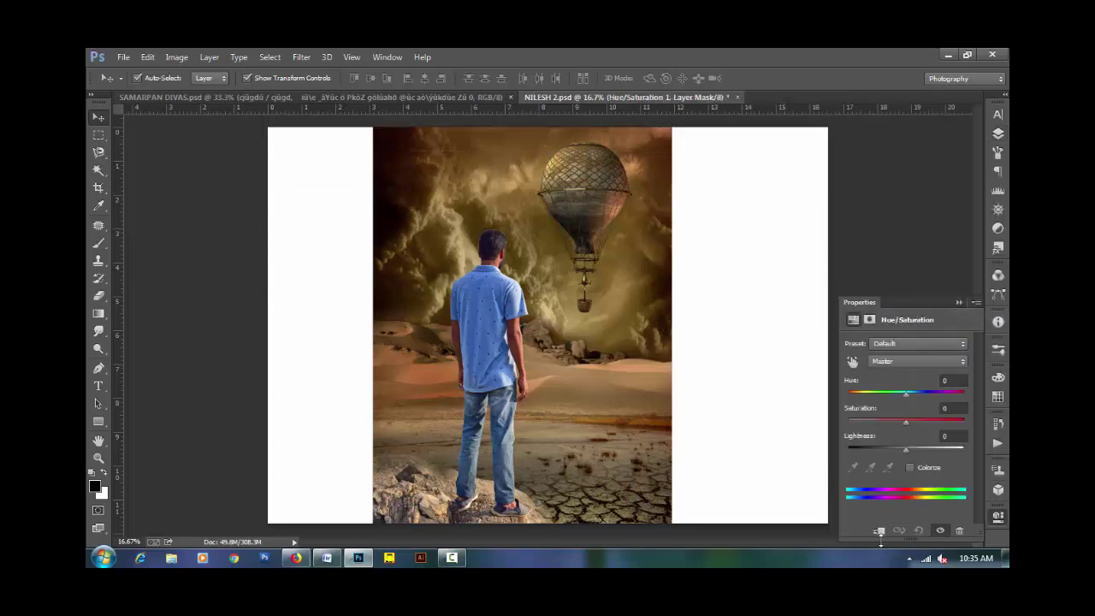
{"action": "left_click_drag", "start_coordinate": [906, 421], "coordinate": [887, 421]}
{"action": "left_click_drag", "start_coordinate": [882, 419], "coordinate": [882, 419]}
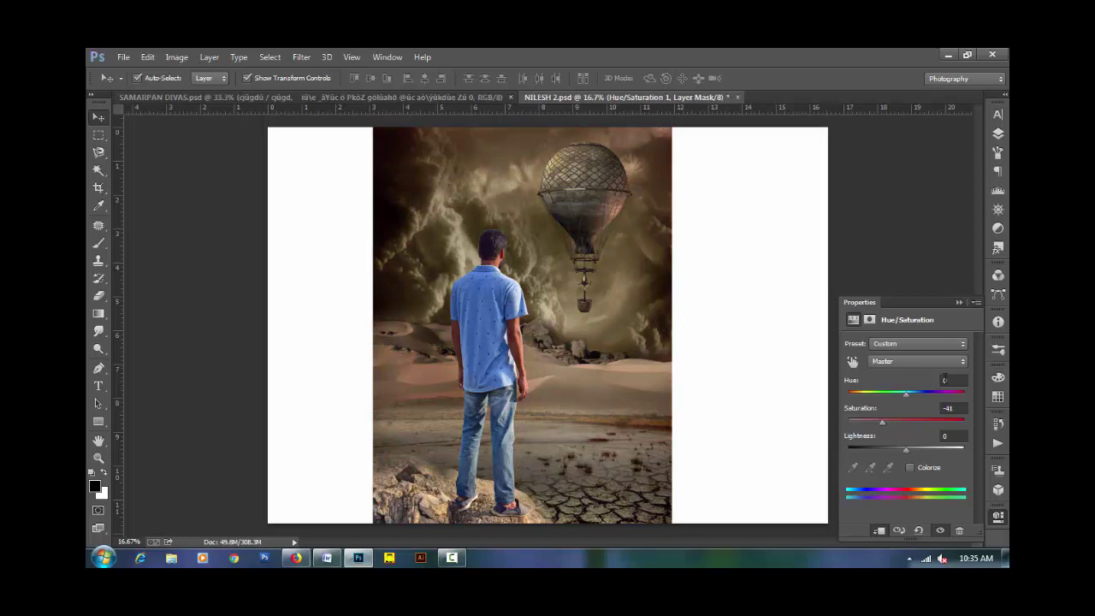
{"action": "left_click", "coordinate": [958, 303]}
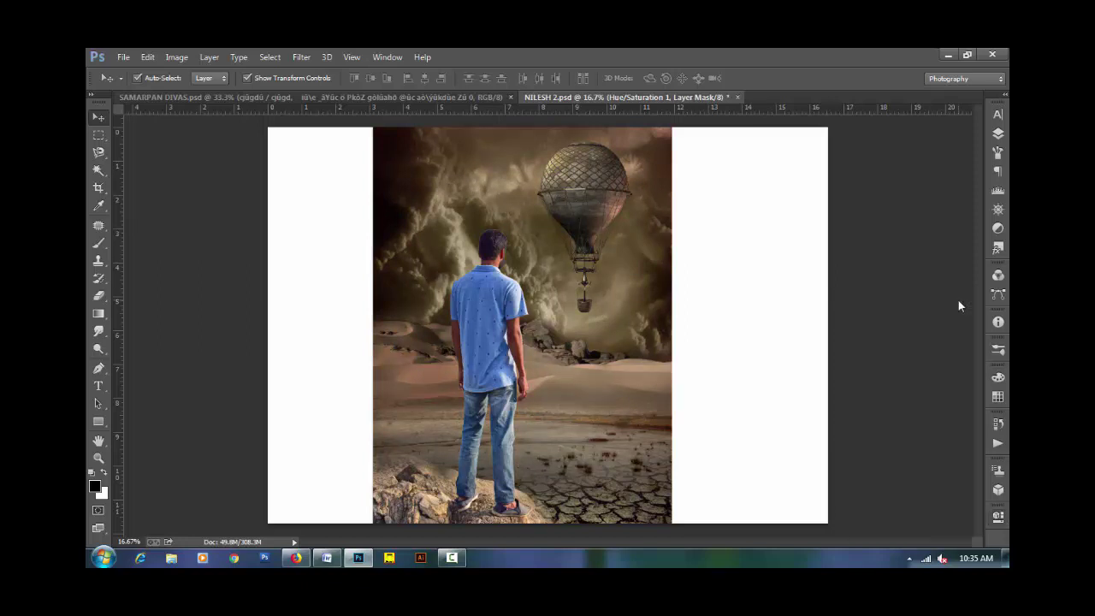
{"action": "left_click", "coordinate": [998, 134]}
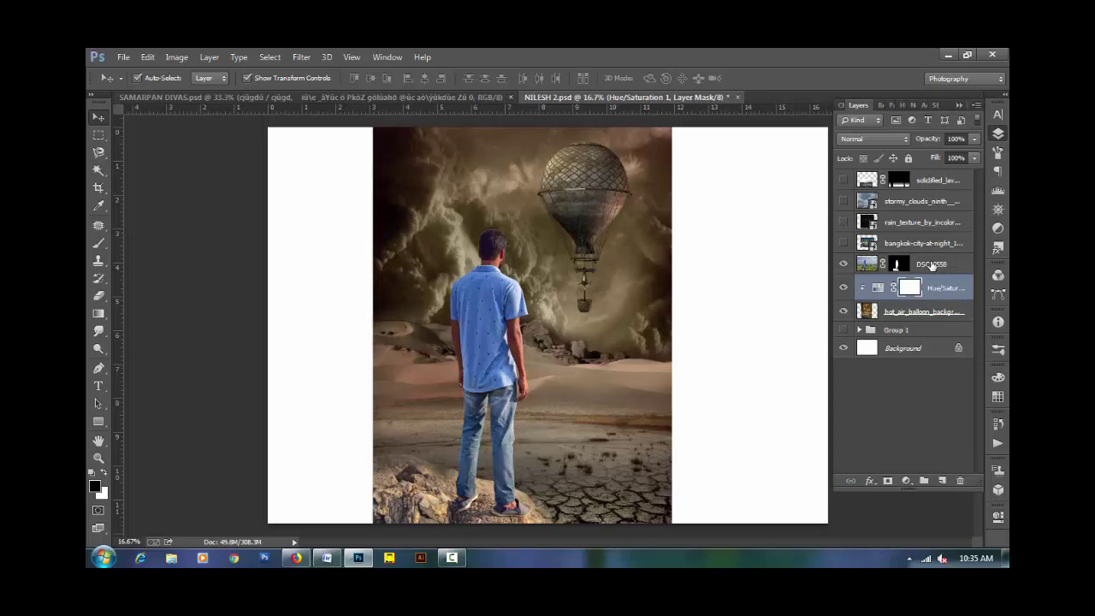
{"action": "left_click", "coordinate": [933, 265]}
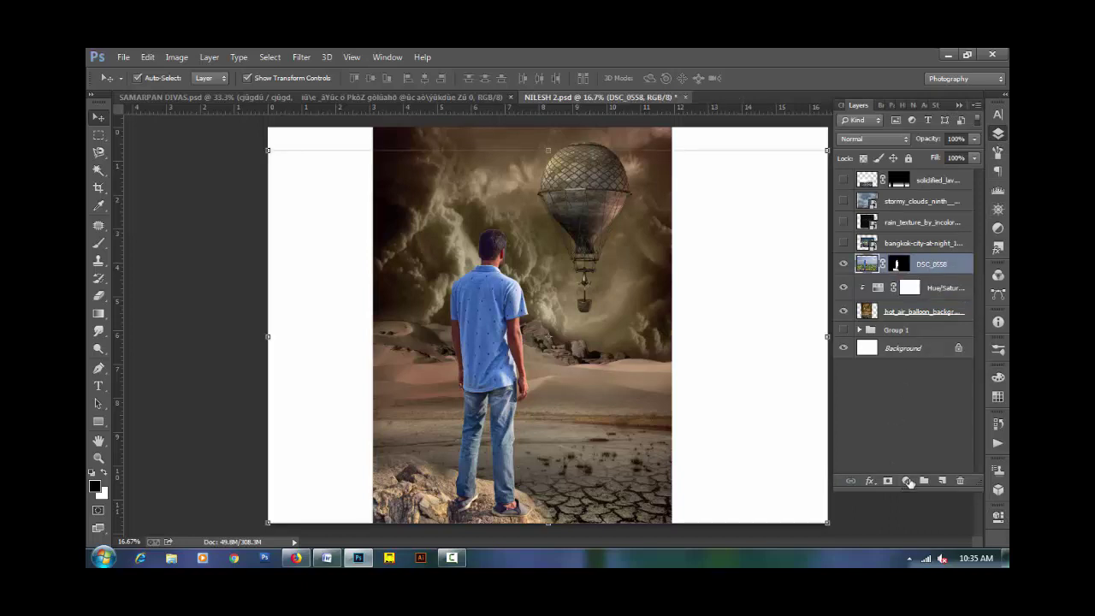
Add a Color Balance layer clipped to DSC_0558, setting midtone Cyan–Red to -18.
{"action": "left_click", "coordinate": [908, 484]}
{"action": "left_click", "coordinate": [914, 324]}
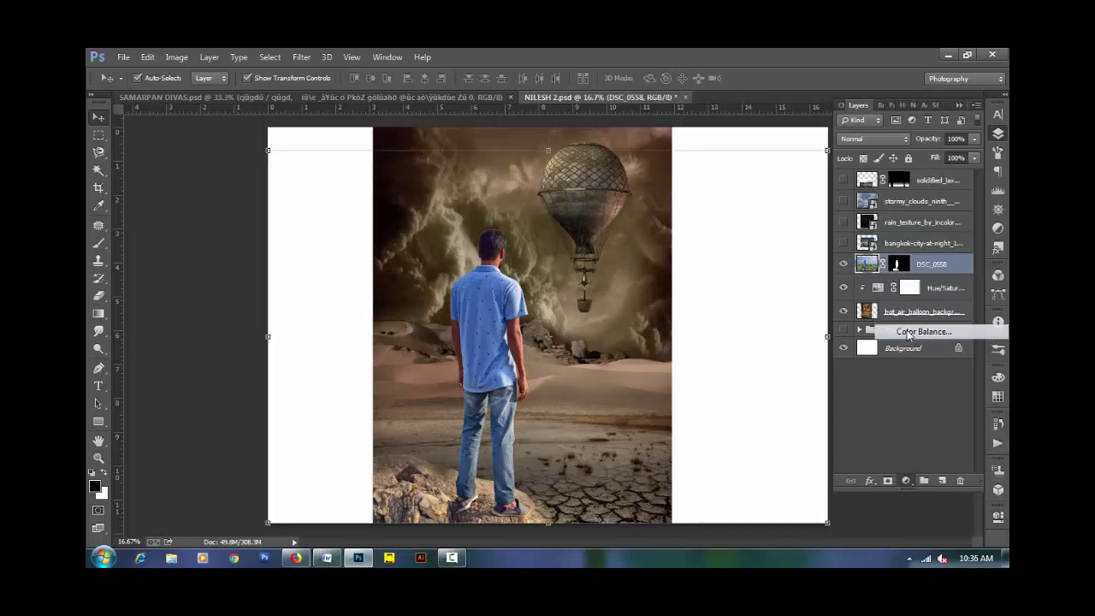
{"action": "left_click", "coordinate": [877, 532]}
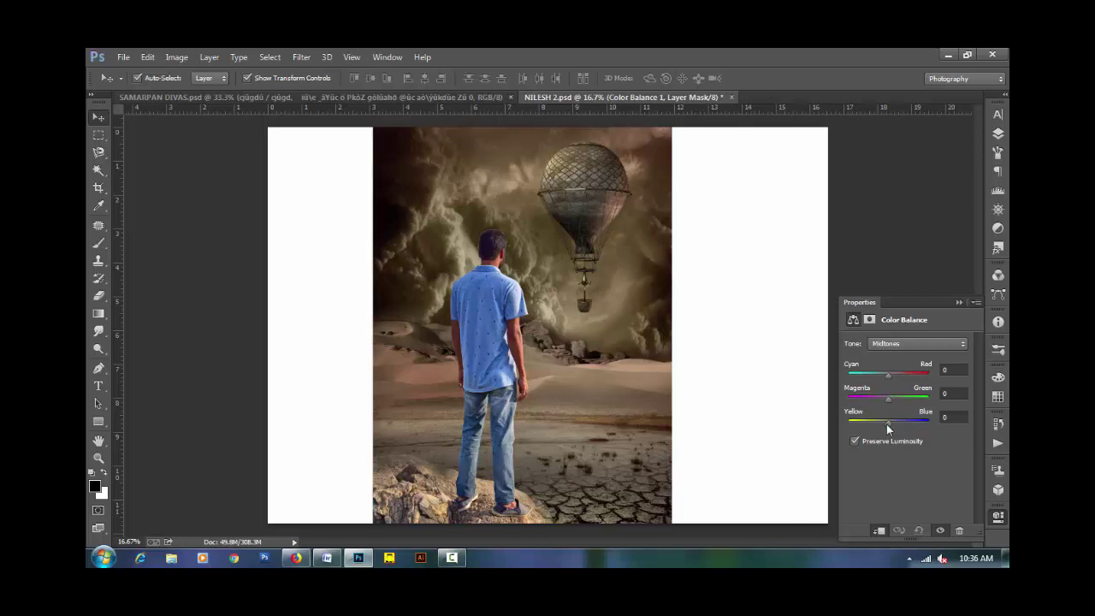
{"action": "left_click_drag", "start_coordinate": [889, 376], "coordinate": [883, 376]}
{"action": "left_click", "coordinate": [959, 303]}
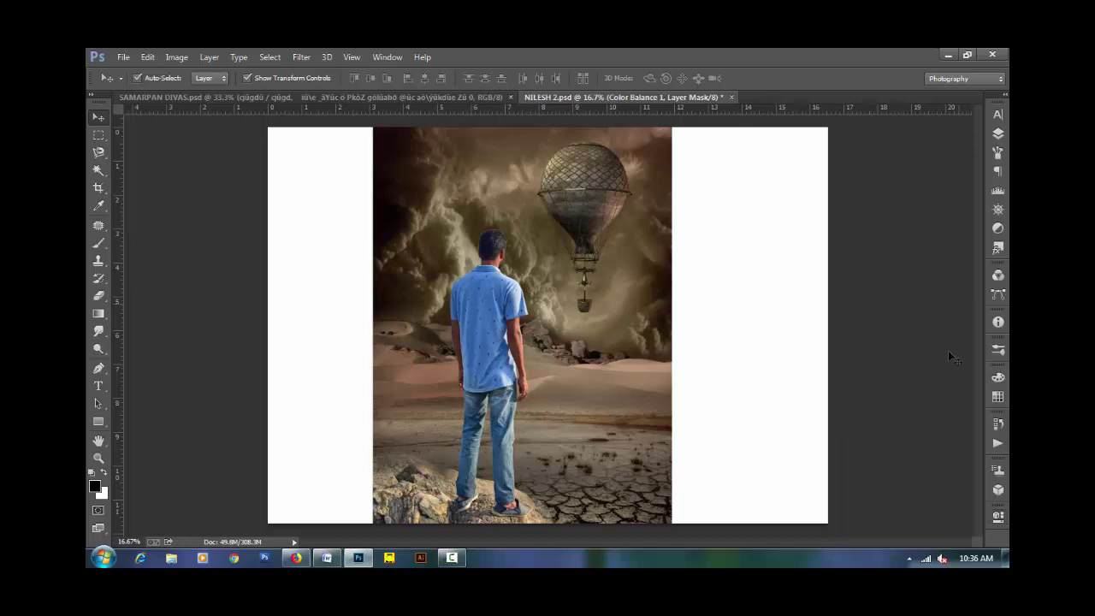
{"action": "left_click", "coordinate": [998, 134]}
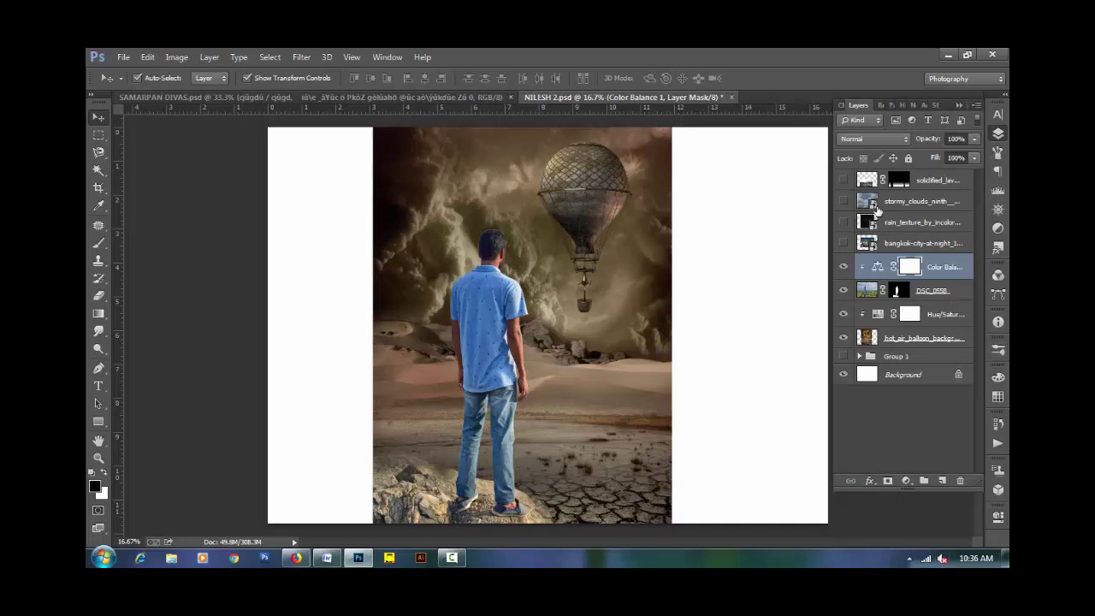
Show the stormy_clouds layer, move it up, and place it below the man's layer.
{"action": "left_click", "coordinate": [843, 202]}
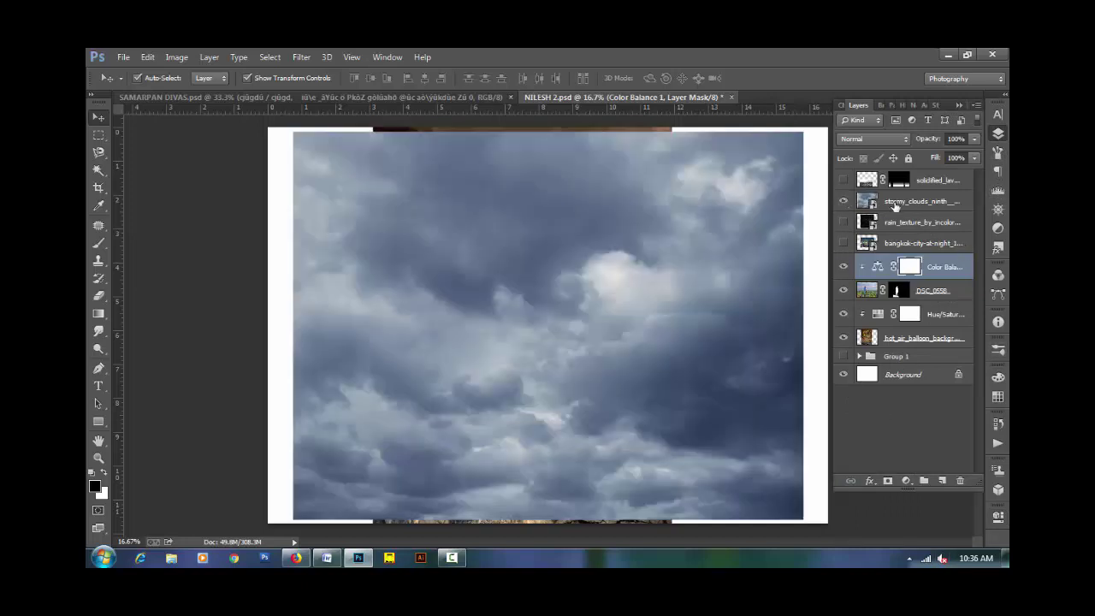
{"action": "left_click", "coordinate": [685, 379]}
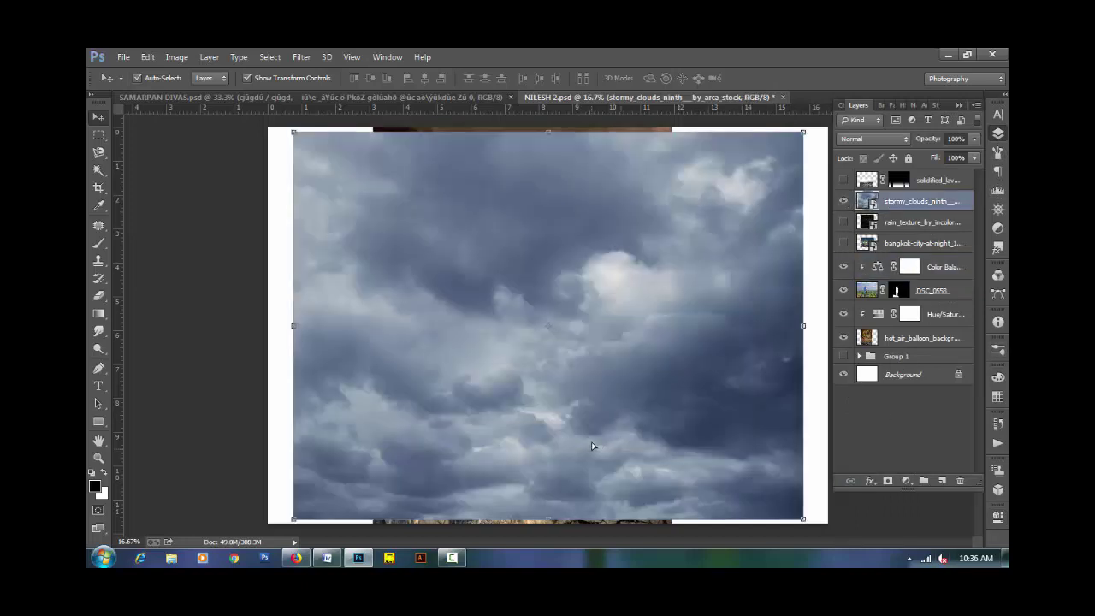
{"action": "left_click_drag", "start_coordinate": [592, 450], "coordinate": [591, 367]}
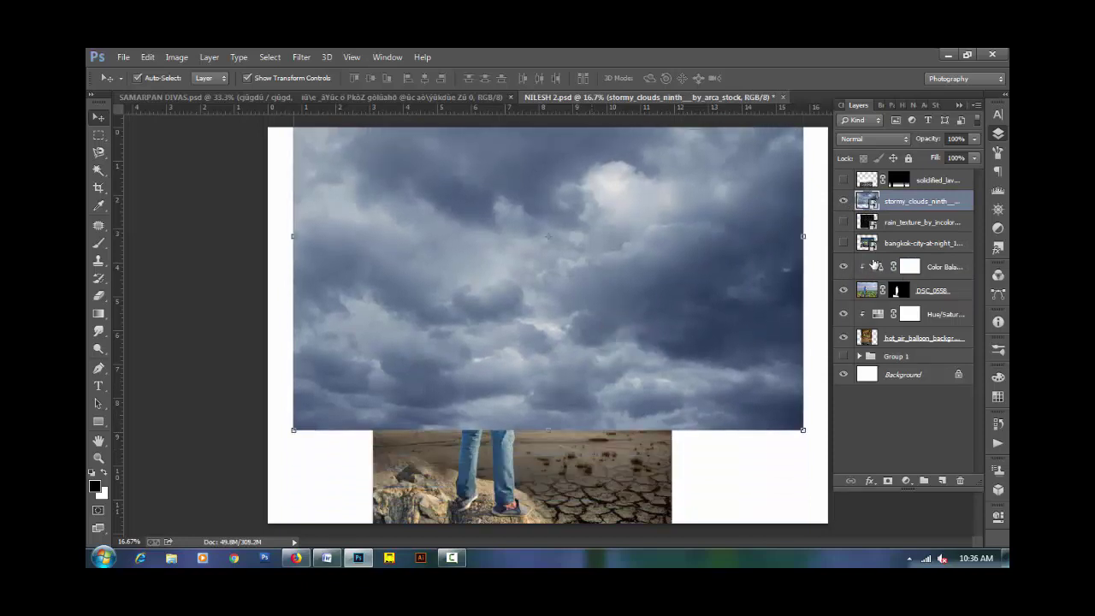
{"action": "left_click_drag", "start_coordinate": [896, 203], "coordinate": [890, 294]}
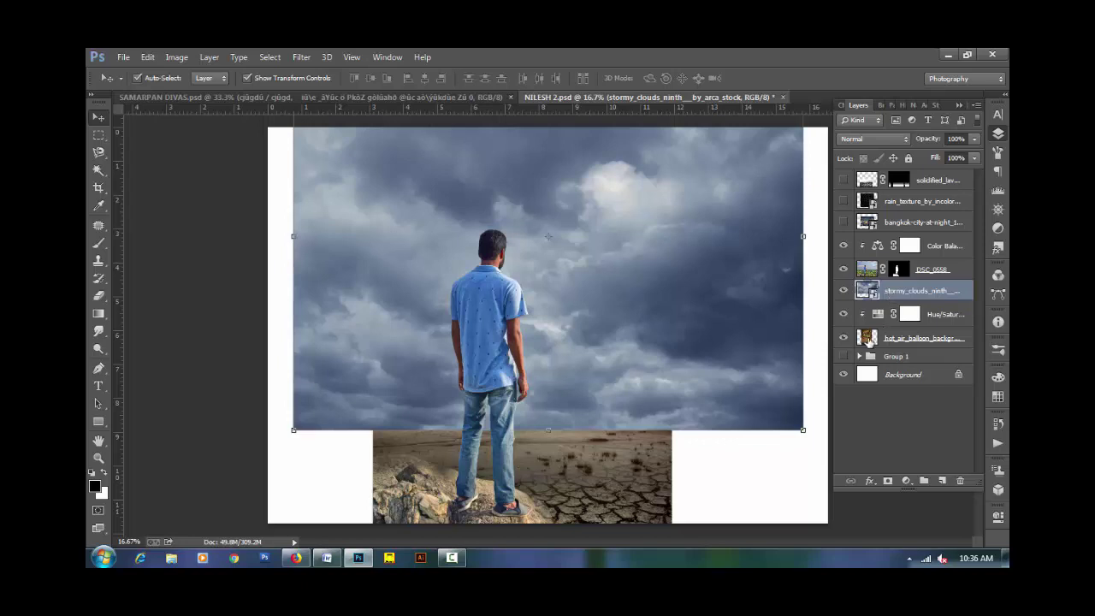
Mask the clouds to the background's area, gradient-fade them into the desert, and nudge them upward.
{"action": "left_click", "coordinate": [868, 339], "text": "ctrl"}
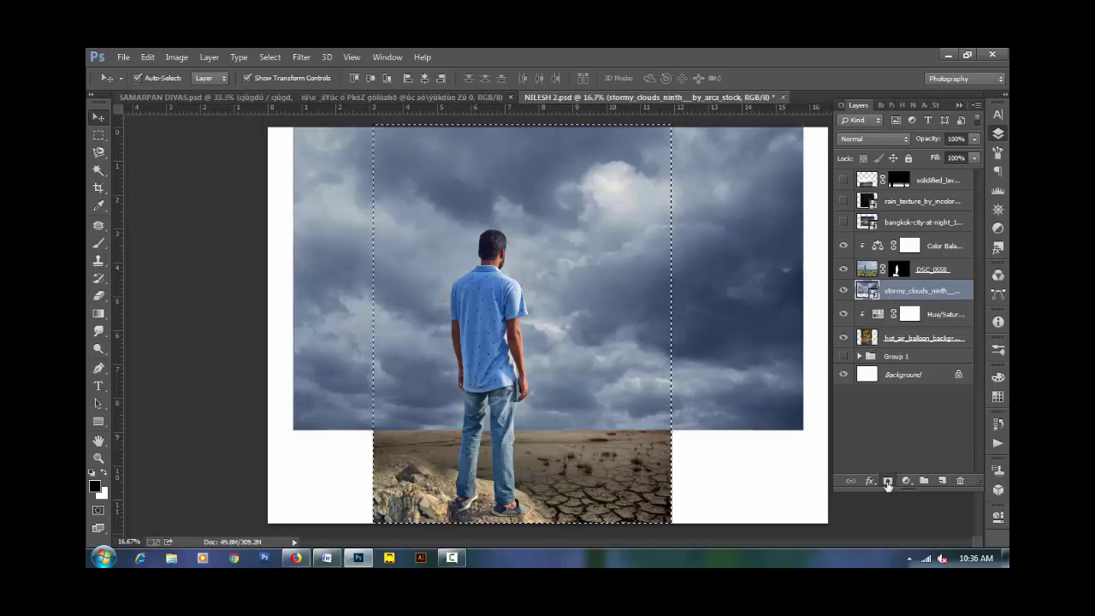
{"action": "left_click", "coordinate": [888, 483]}
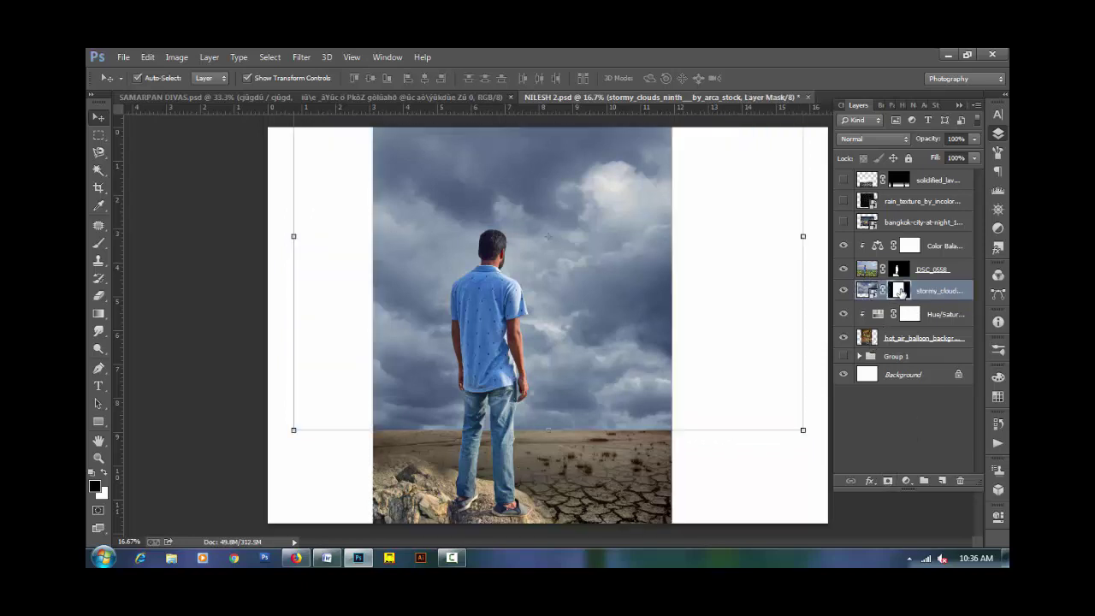
{"action": "left_click", "coordinate": [99, 316]}
{"action": "left_click", "coordinate": [99, 317]}
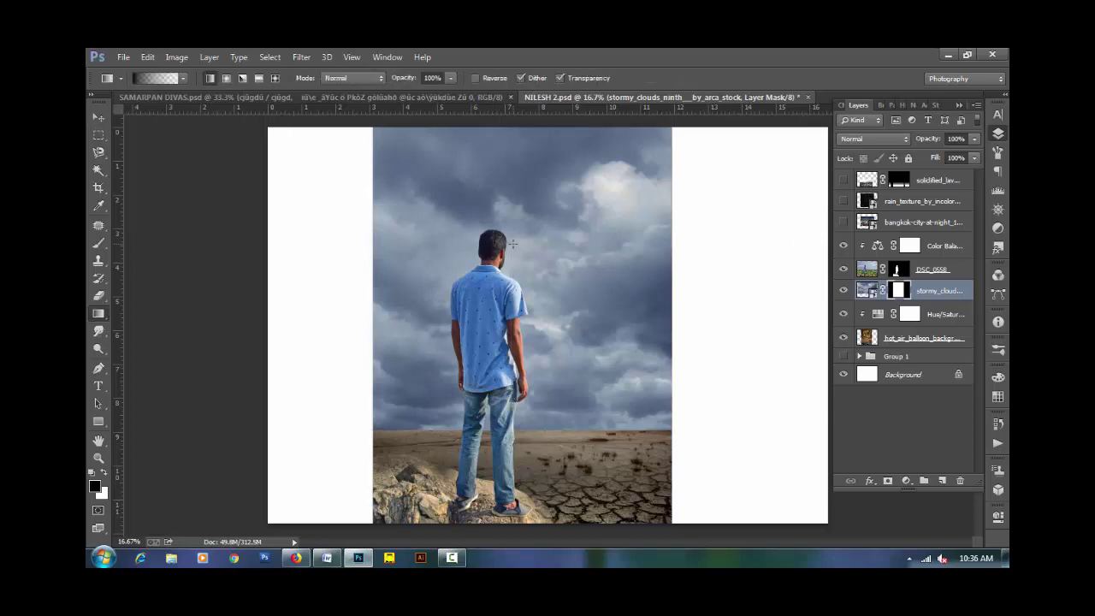
{"action": "left_click_drag", "start_coordinate": [512, 351], "coordinate": [512, 244]}
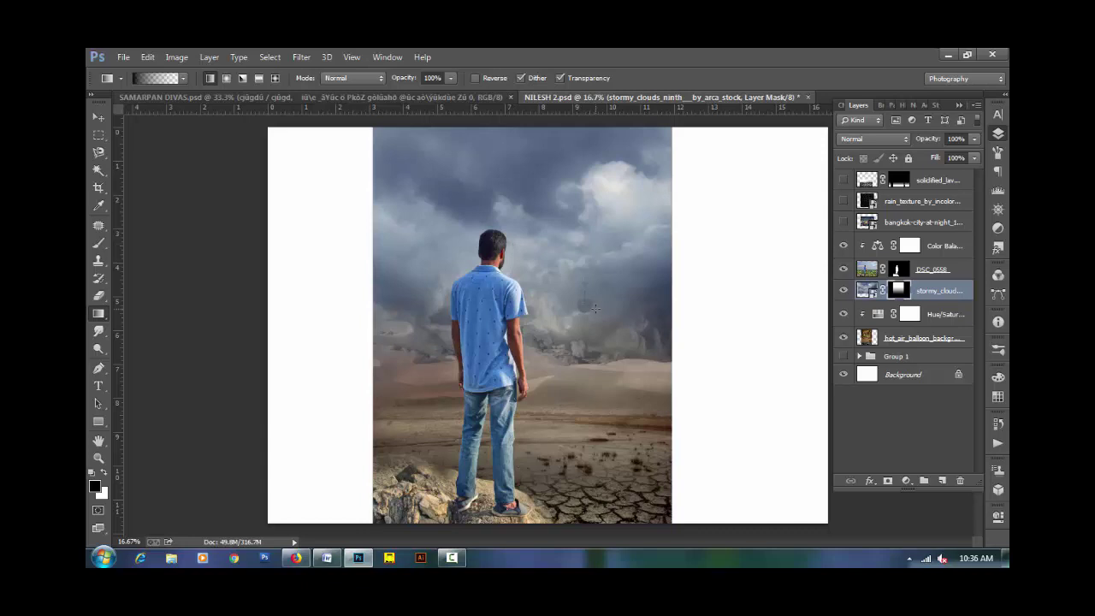
{"action": "key", "text": "v"}
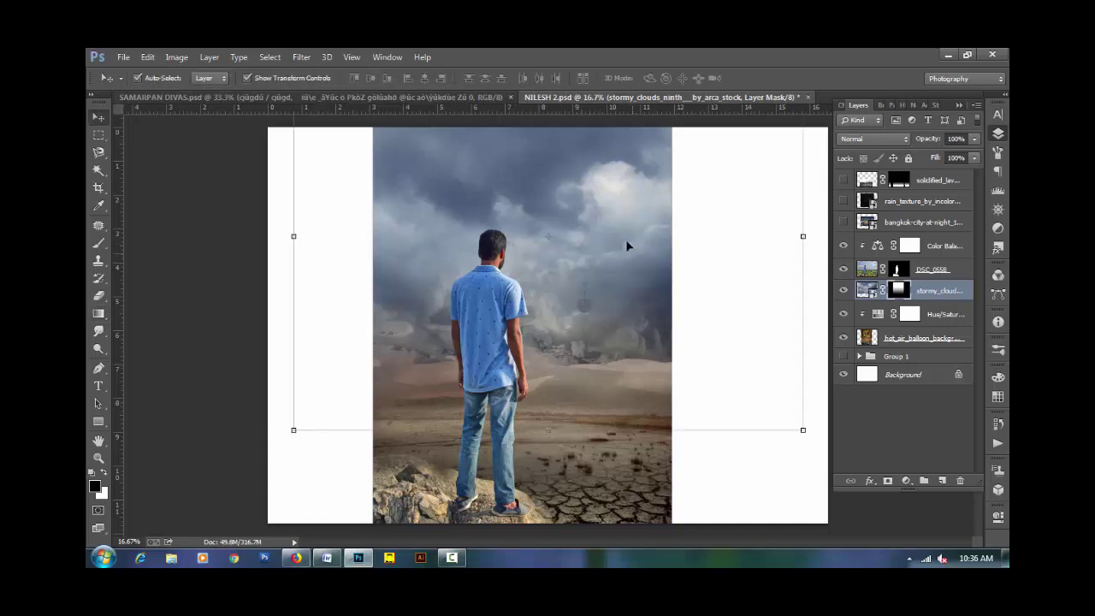
{"action": "left_click_drag", "start_coordinate": [596, 255], "coordinate": [596, 238]}
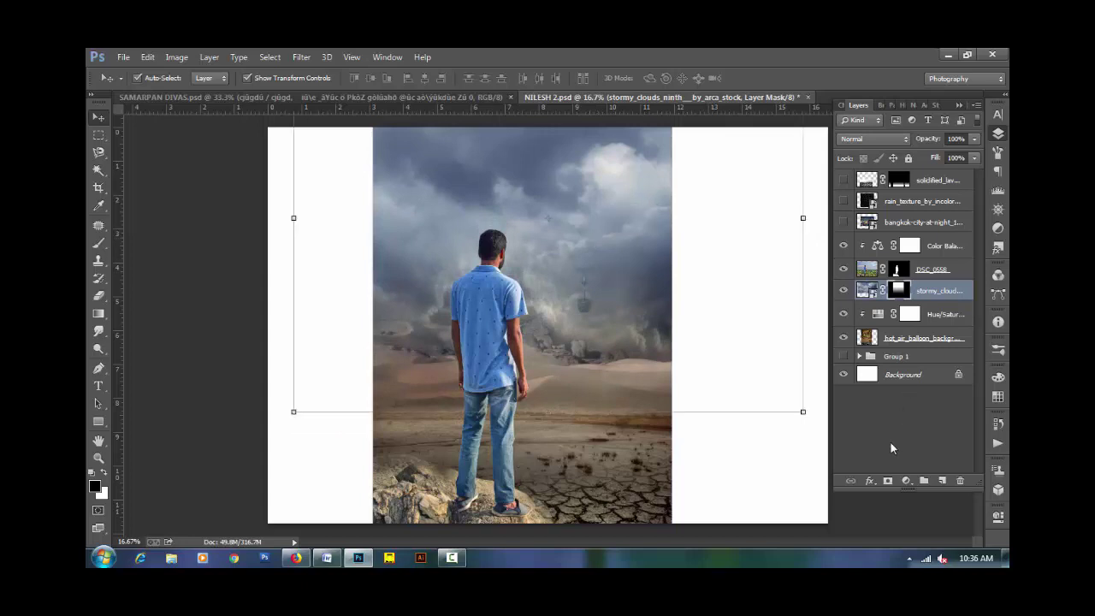
Add a second Color Balance warming midtones: Cyan–Red +62, Magenta–Green +7, Yellow–Blue -58.
{"action": "left_click", "coordinate": [906, 481]}
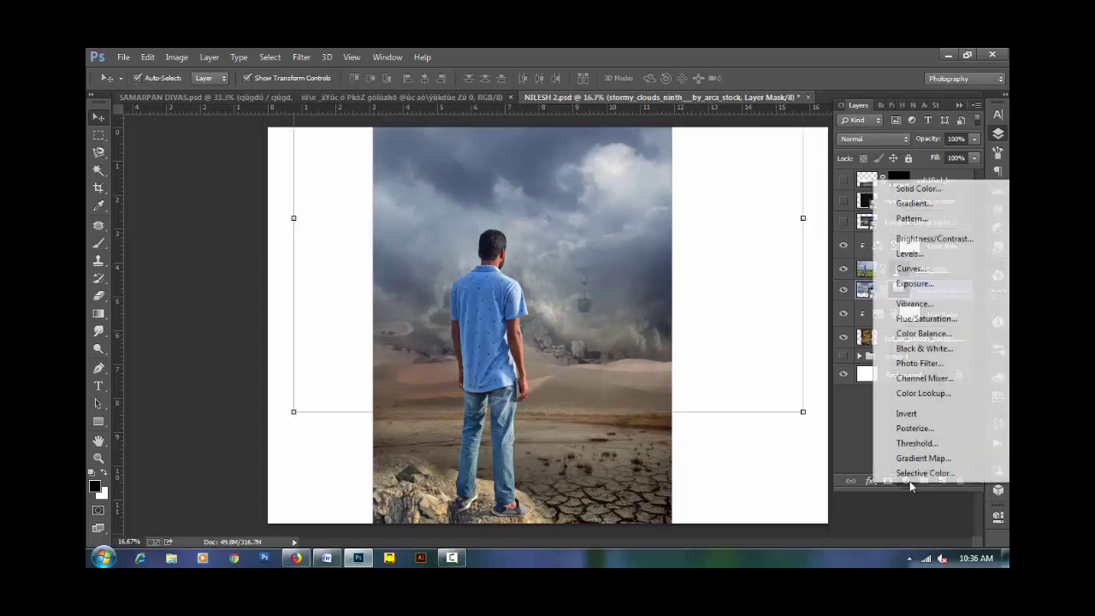
{"action": "left_click", "coordinate": [917, 334]}
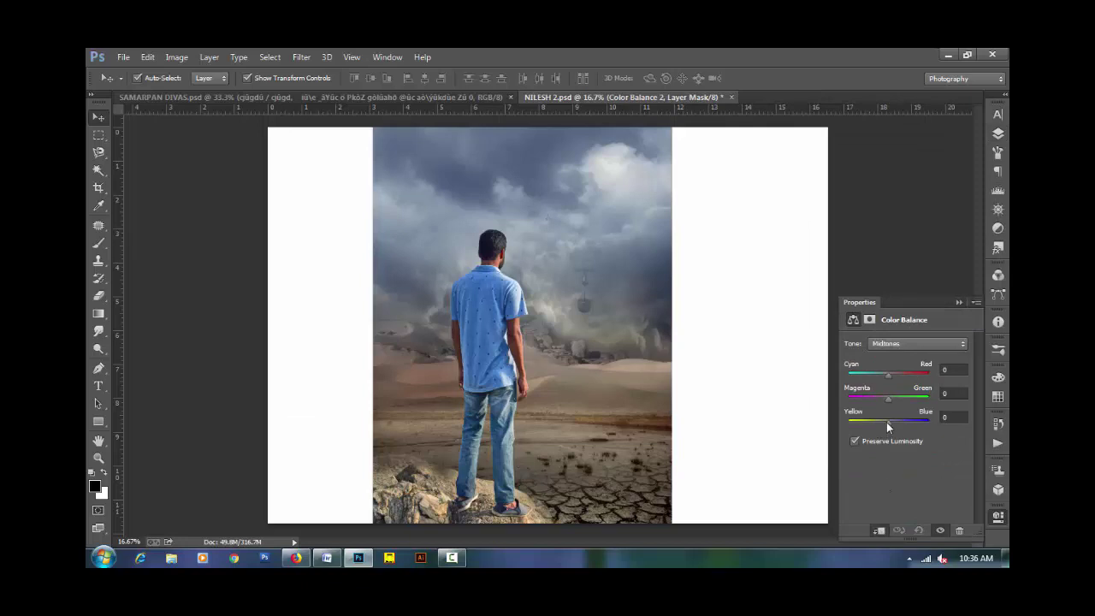
{"action": "left_click_drag", "start_coordinate": [886, 422], "coordinate": [872, 421]}
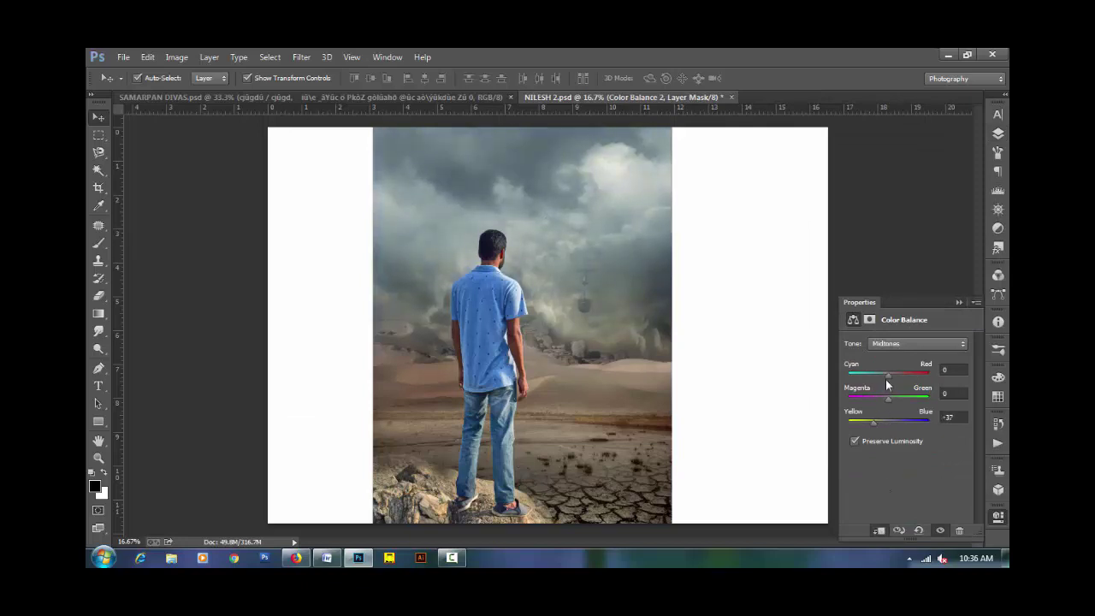
{"action": "mouse_move", "coordinate": [890, 374]}
{"action": "left_mouse_down"}
{"action": "mouse_move", "coordinate": [882, 399]}
{"action": "mouse_move", "coordinate": [892, 398]}
{"action": "mouse_move", "coordinate": [865, 423]}
{"action": "left_mouse_up"}
{"action": "left_click", "coordinate": [959, 302]}
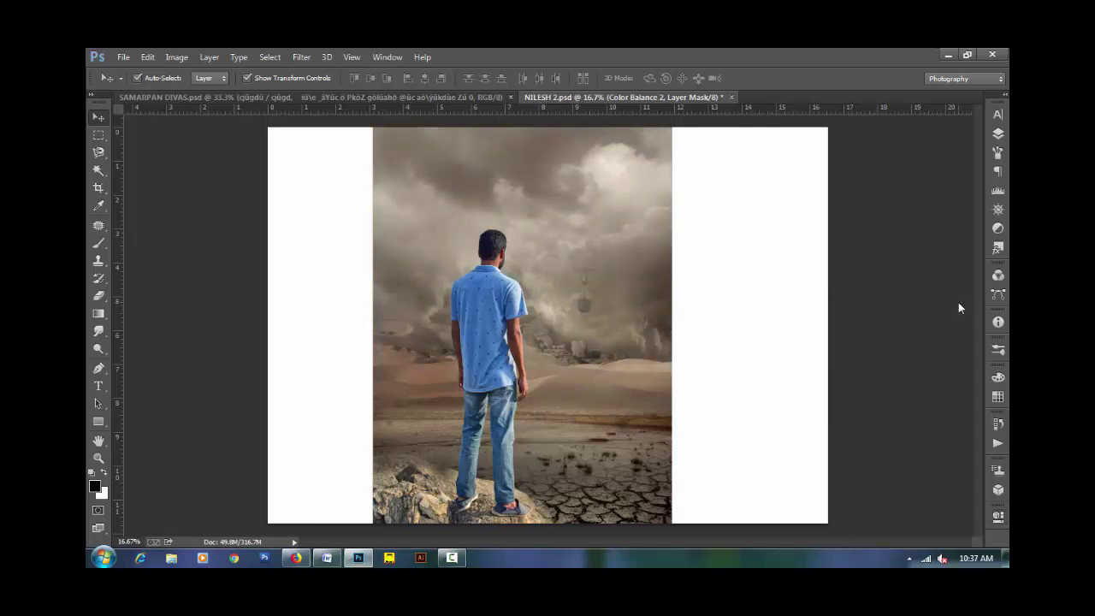
{"action": "left_click", "coordinate": [998, 134]}
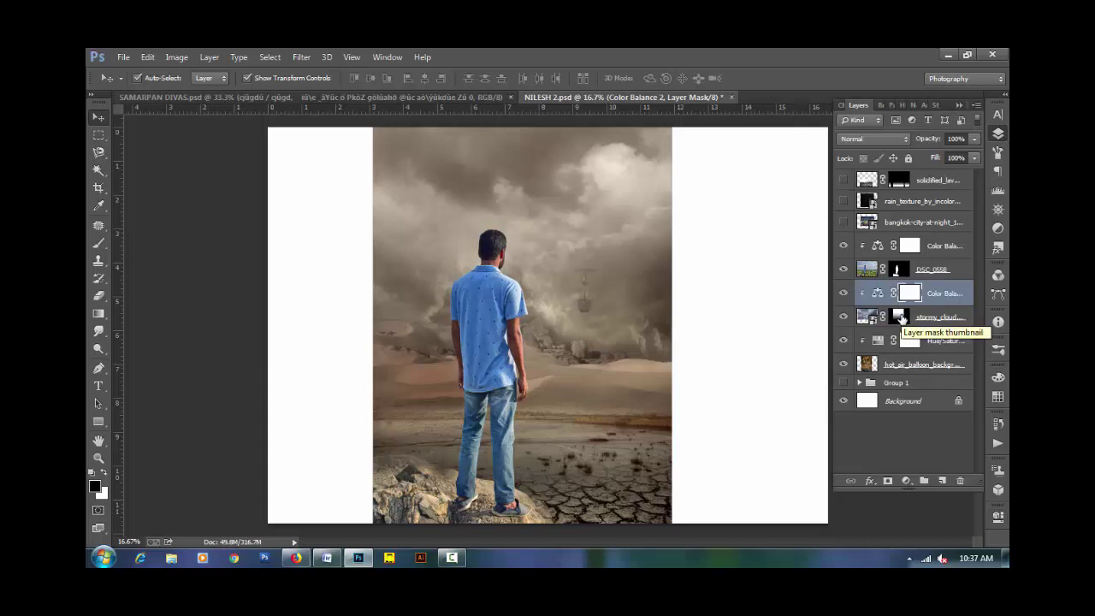
Paint the stormy_clouds mask with a 30% opacity, size-1400 brush to reveal the balloon.
{"action": "left_click", "coordinate": [900, 319]}
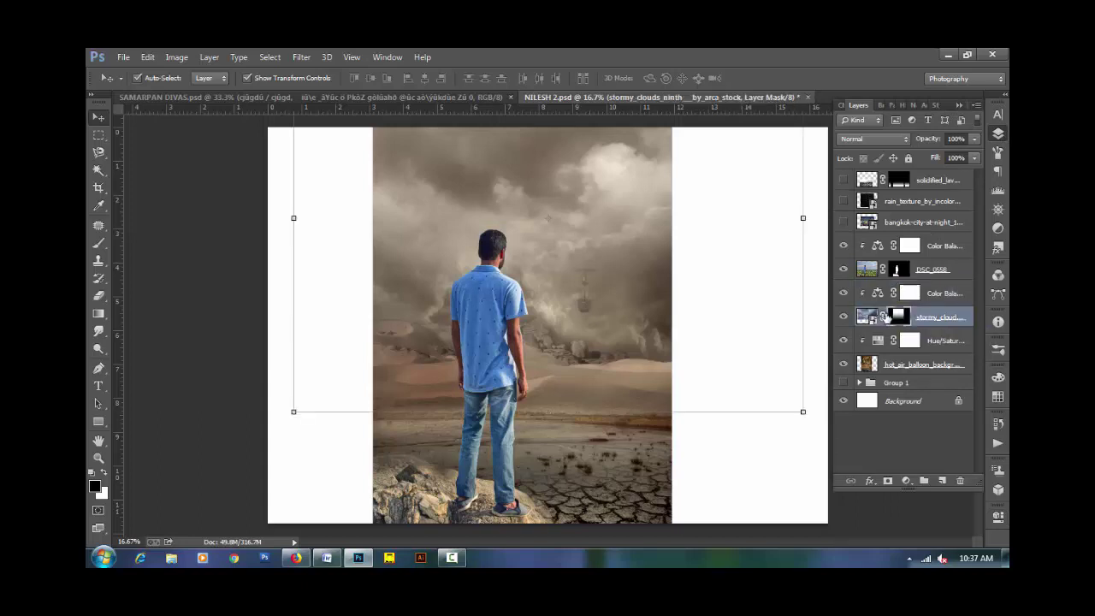
{"action": "left_click", "coordinate": [98, 243]}
{"action": "mouse_move", "coordinate": [612, 220]}
{"action": "left_mouse_down"}
{"action": "mouse_move", "coordinate": [608, 249]}
{"action": "mouse_move", "coordinate": [587, 235]}
{"action": "mouse_move", "coordinate": [587, 184]}
{"action": "mouse_move", "coordinate": [615, 309]}
{"action": "left_mouse_up"}
{"action": "key", "text": "3"}
{"action": "key", "text": "bracketleft"}
{"action": "key", "text": "bracketleft"}
{"action": "key", "text": "bracketleft"}
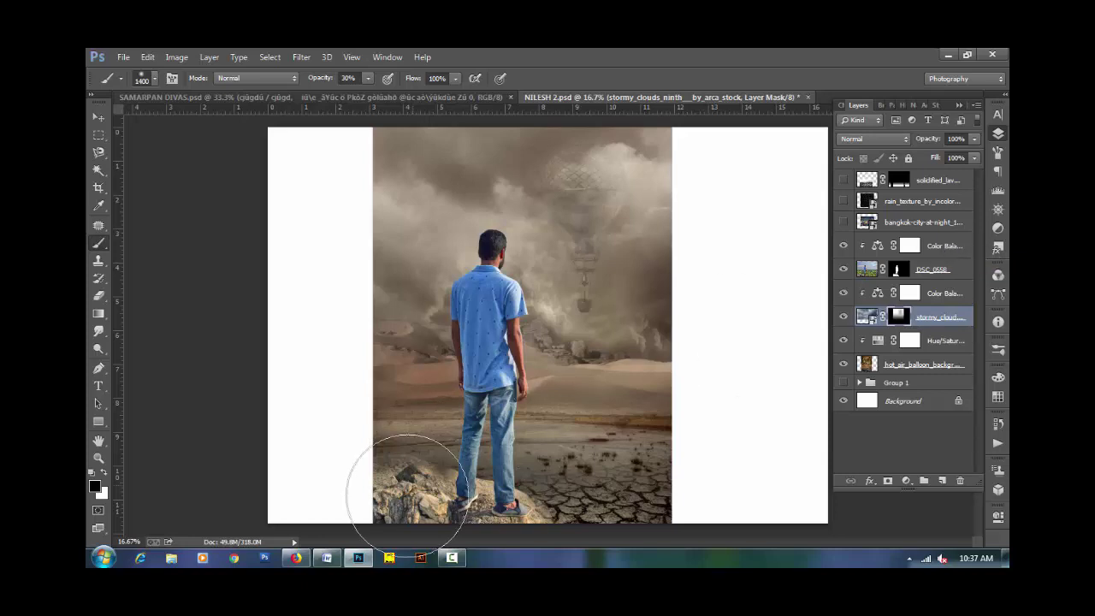
{"action": "left_click", "coordinate": [451, 558]}
{"action": "left_click", "coordinate": [906, 517]}
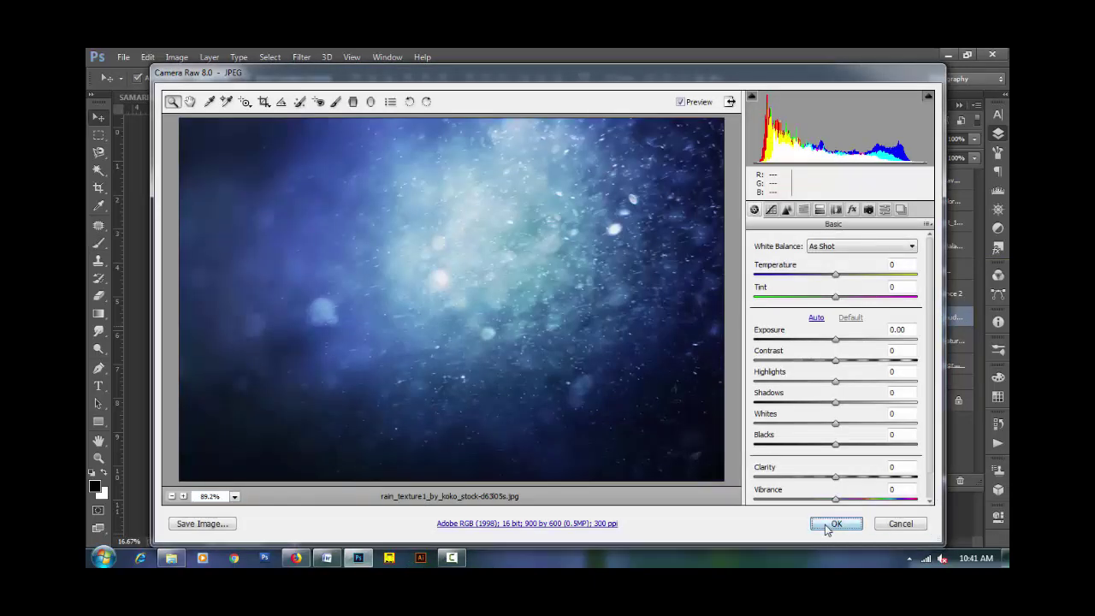
Place the rain texture, rotate it 90° counter-clockwise, and scale it to fill the canvas.
{"action": "left_click", "coordinate": [831, 523]}
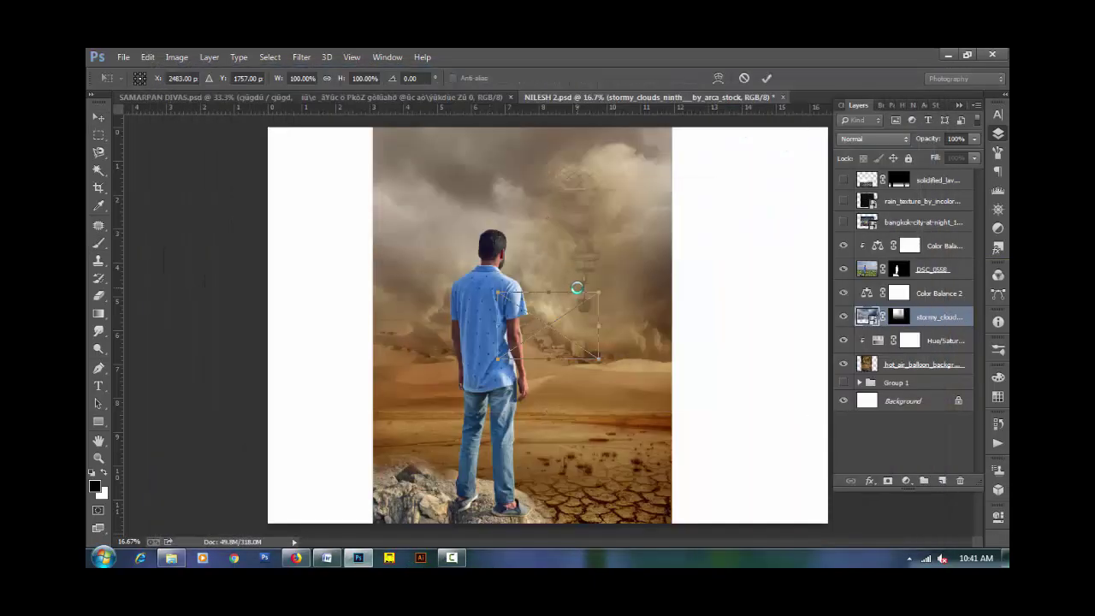
{"action": "right_click", "coordinate": [578, 314]}
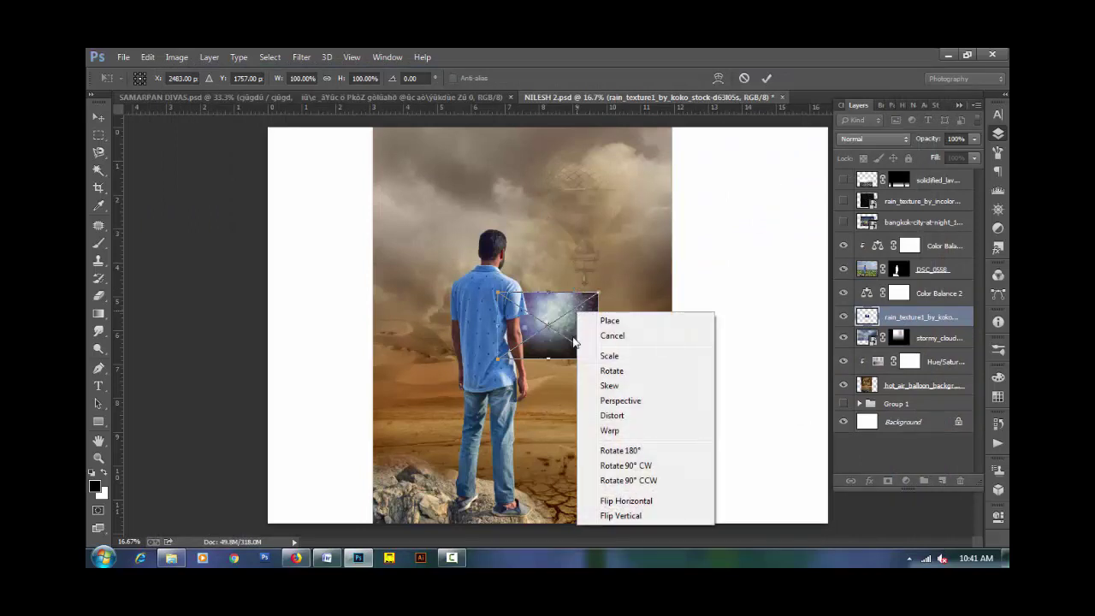
{"action": "left_click", "coordinate": [613, 480]}
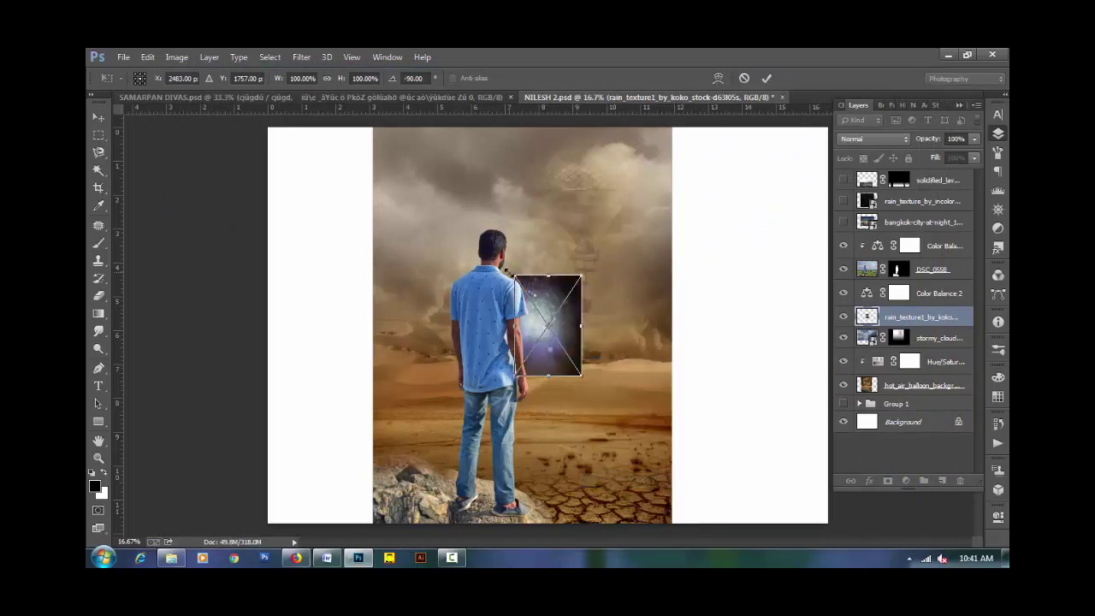
{"action": "left_click_drag", "start_coordinate": [514, 275], "coordinate": [373, 128]}
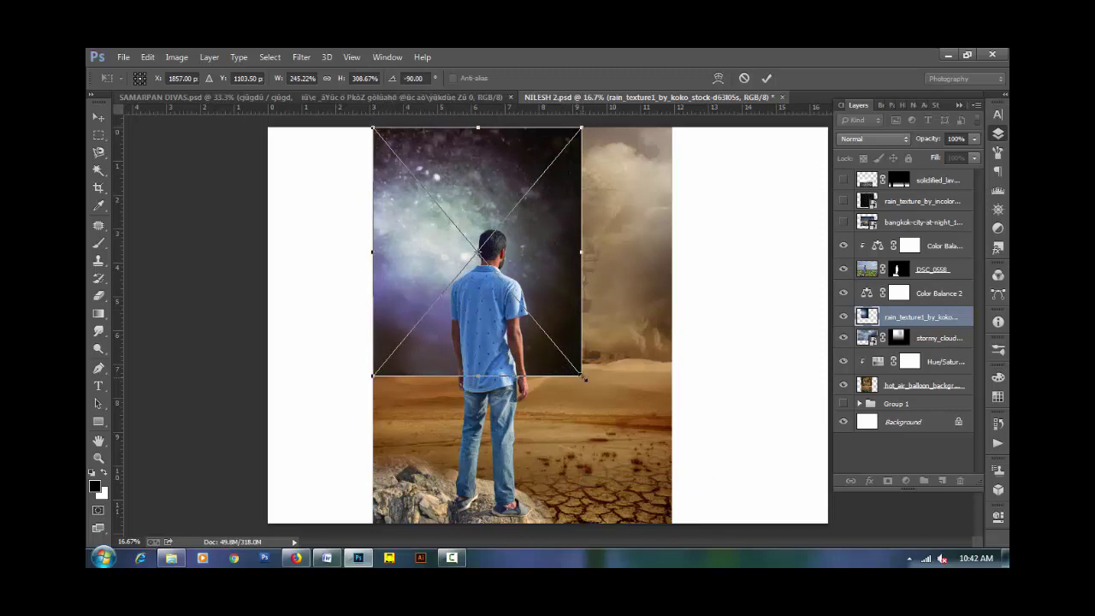
{"action": "left_click_drag", "start_coordinate": [583, 378], "coordinate": [673, 526]}
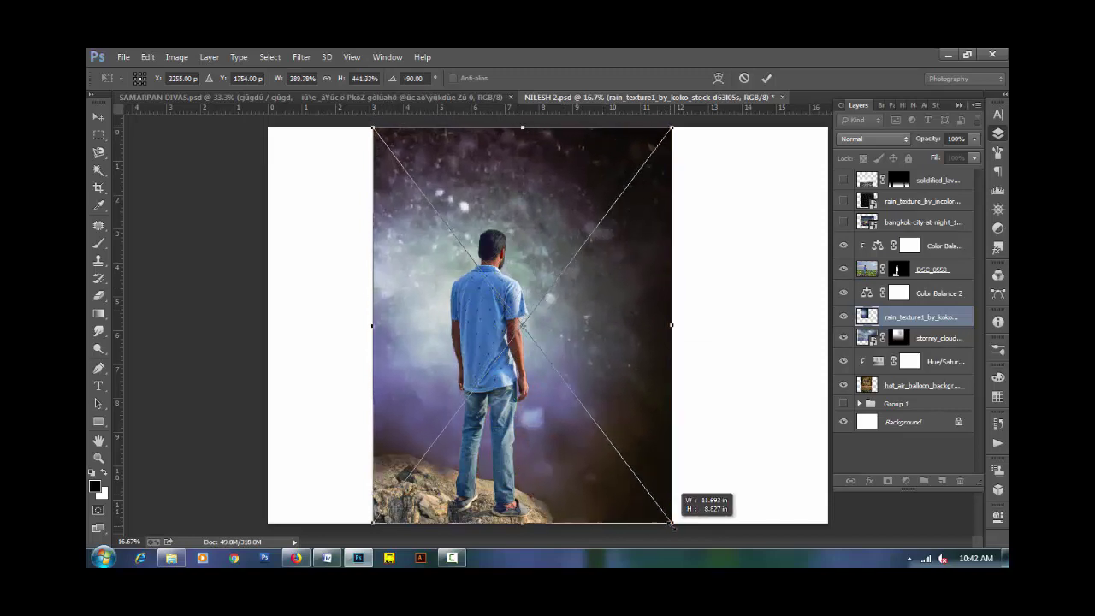
{"action": "left_click", "coordinate": [767, 78]}
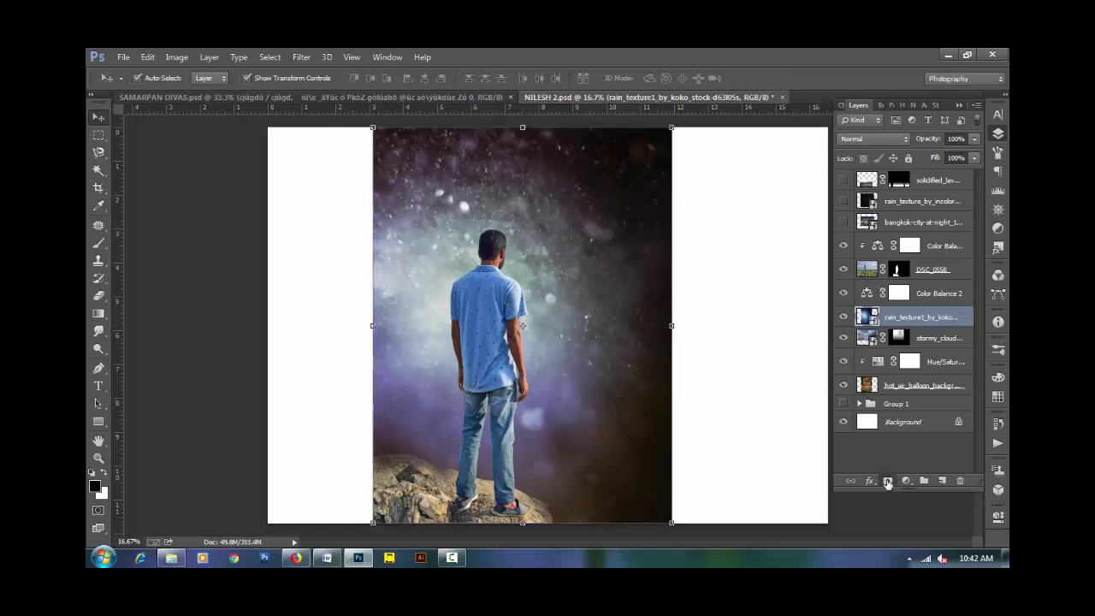
Mask the rain texture with gradient fades, including a 30% pass, and delete the solidified lava layer.
{"action": "left_click", "coordinate": [888, 481]}
{"action": "left_click", "coordinate": [98, 313]}
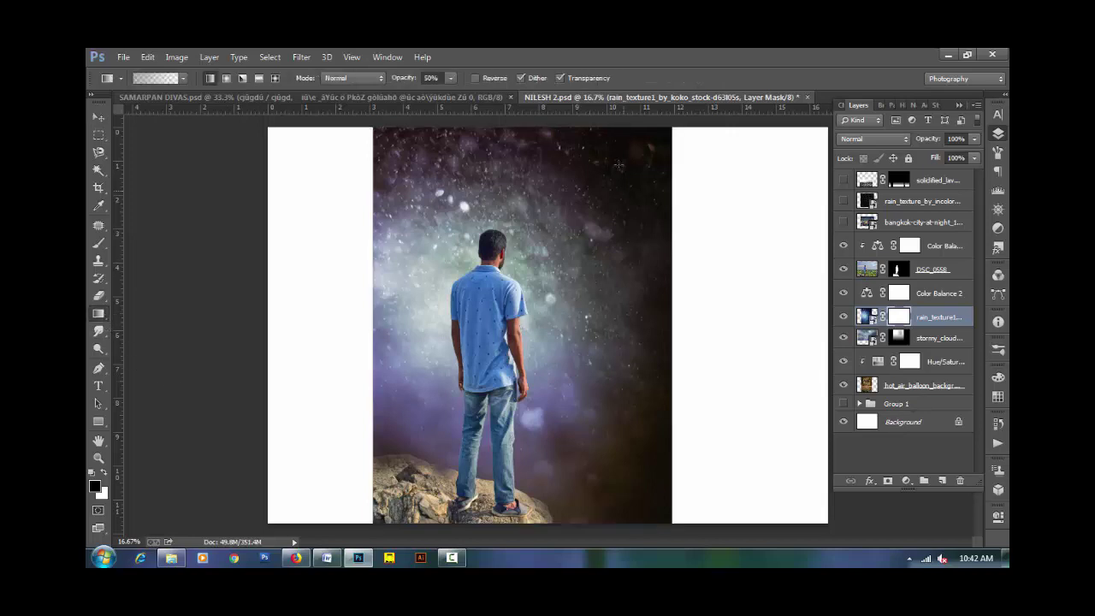
{"action": "left_click_drag", "start_coordinate": [571, 122], "coordinate": [546, 309]}
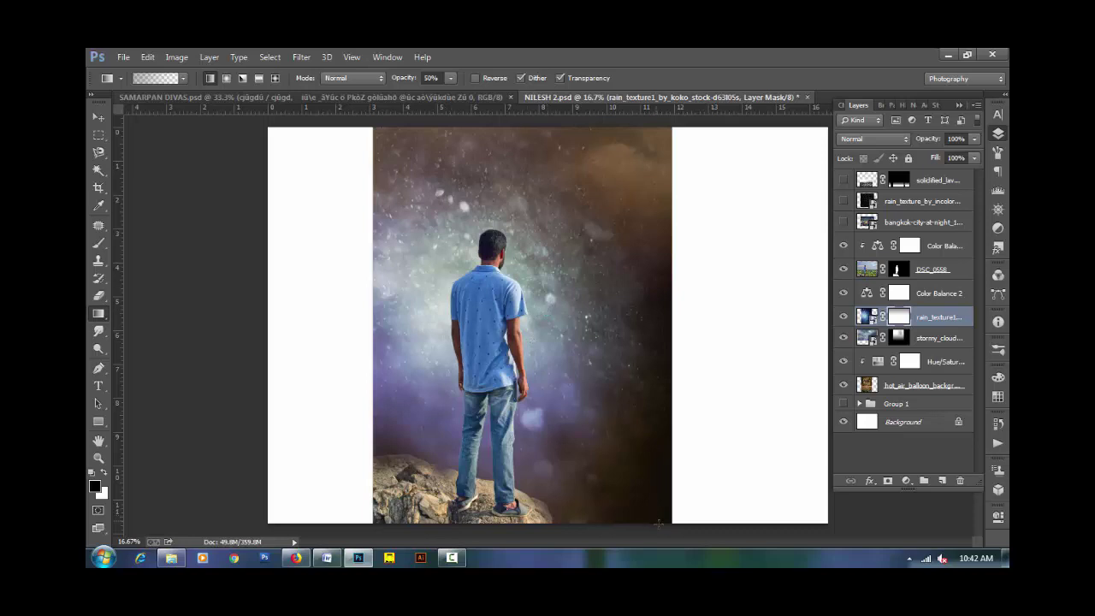
{"action": "mouse_move", "coordinate": [675, 521]}
{"action": "left_mouse_down"}
{"action": "mouse_move", "coordinate": [479, 404]}
{"action": "mouse_move", "coordinate": [513, 429]}
{"action": "left_mouse_up"}
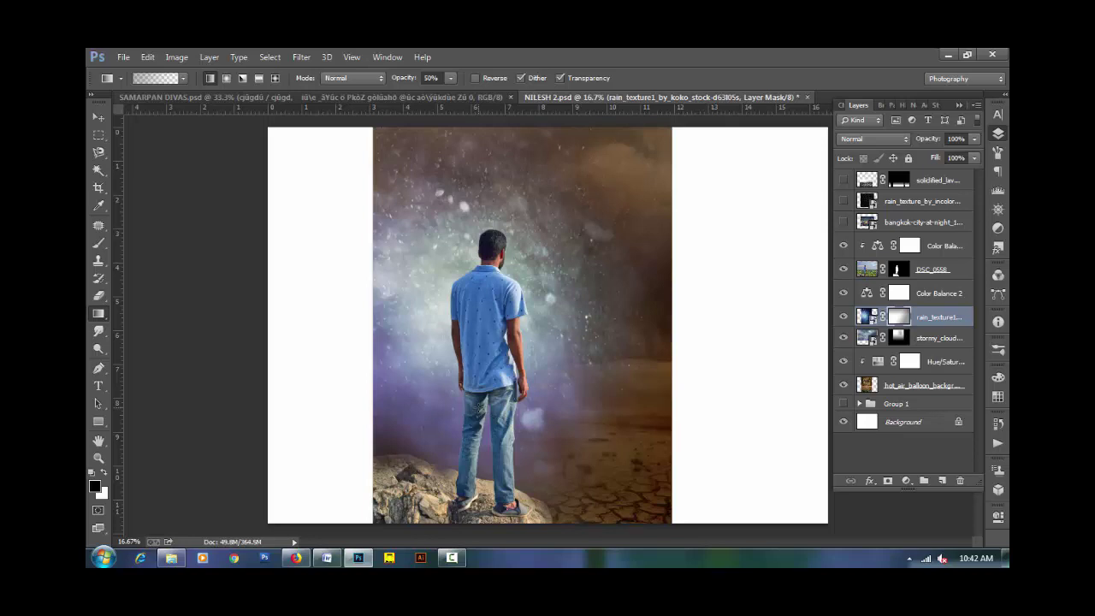
{"action": "left_click_drag", "start_coordinate": [513, 332], "coordinate": [522, 524]}
{"action": "left_click_drag", "start_coordinate": [511, 321], "coordinate": [523, 529]}
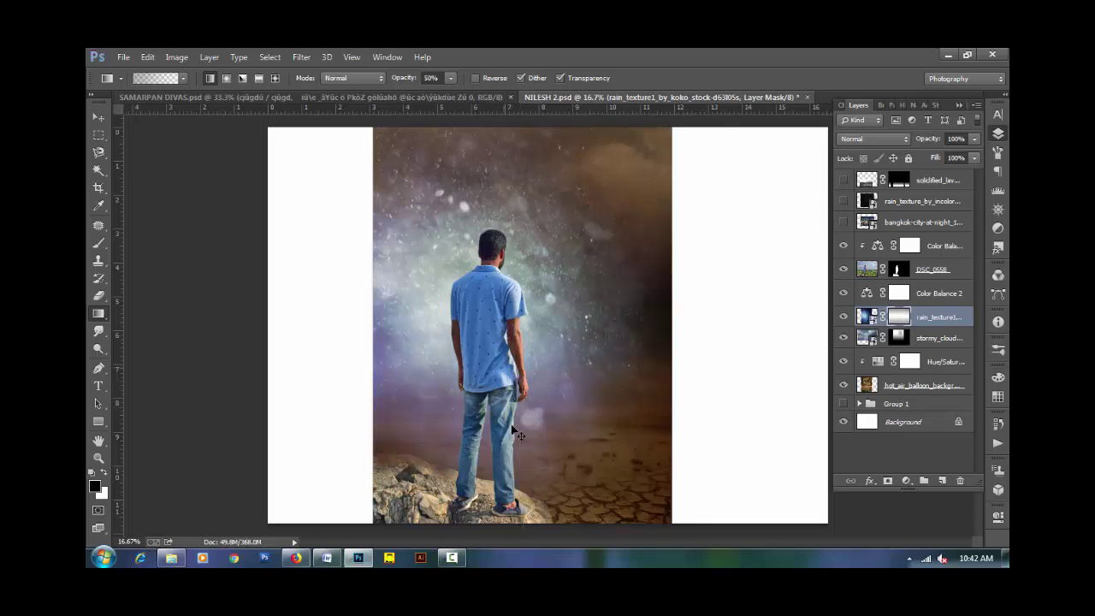
{"action": "key", "text": "3"}
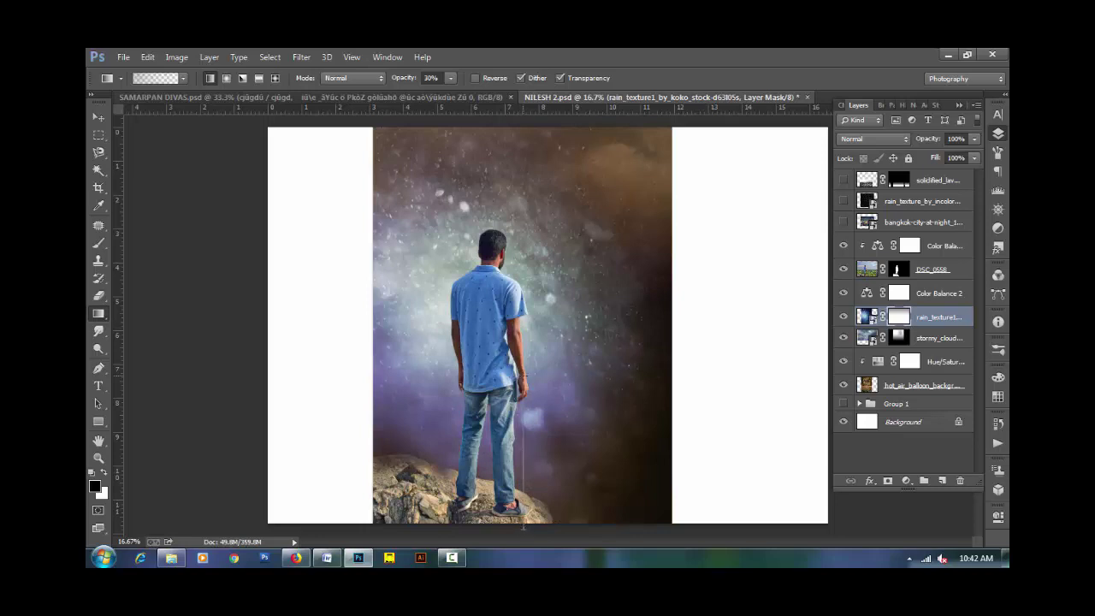
{"action": "left_click_drag", "start_coordinate": [523, 527], "coordinate": [523, 374]}
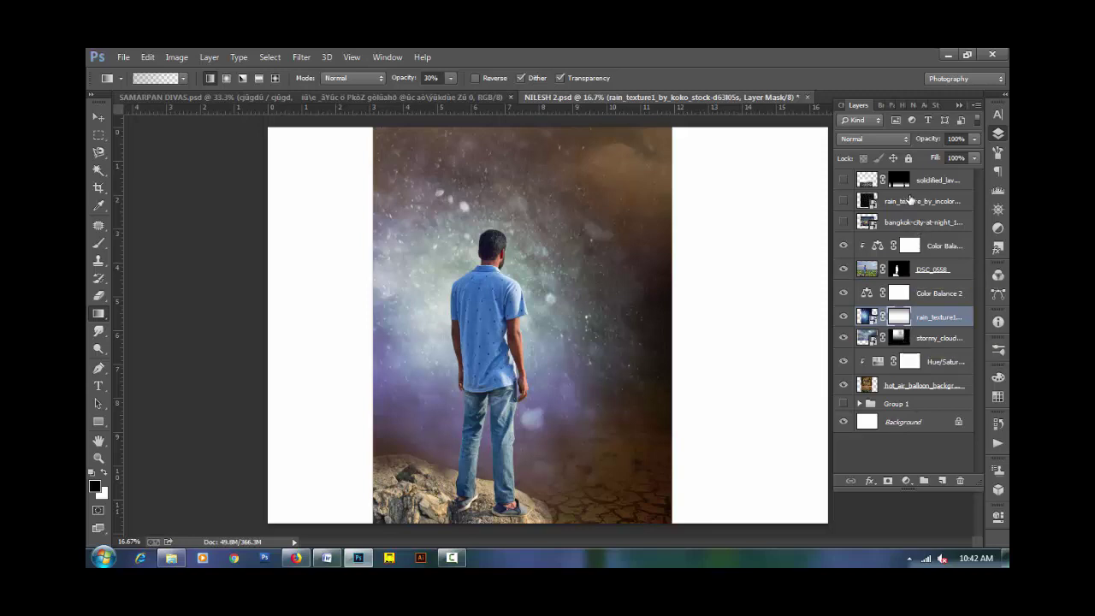
{"action": "left_click_drag", "start_coordinate": [939, 183], "coordinate": [960, 480]}
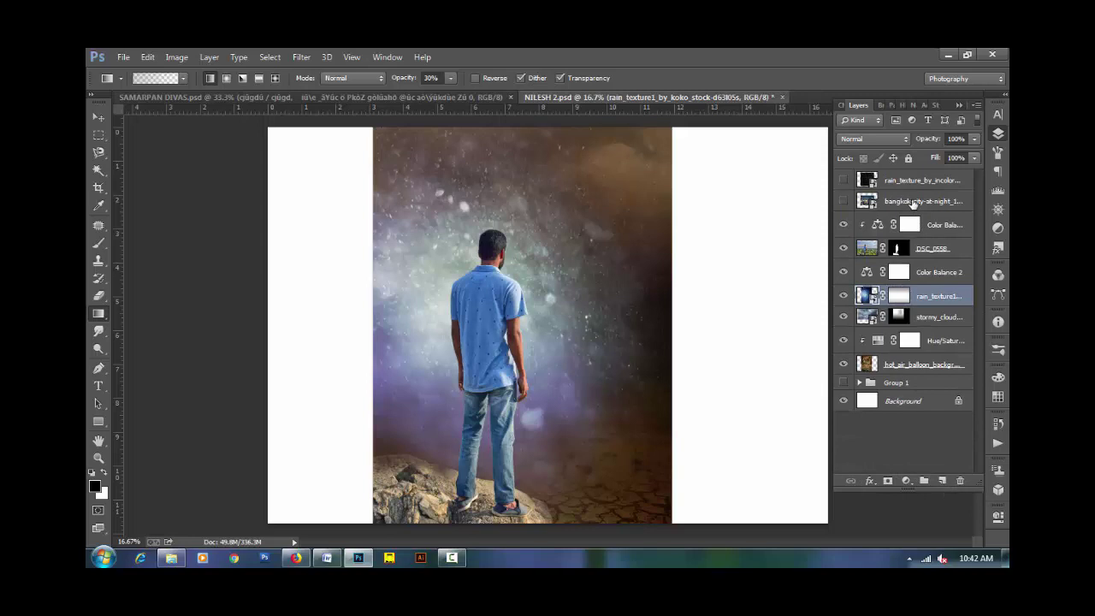
Delete the Bangkok city layer and show and select the rain_texture_by_incolor layer.
{"action": "left_click_drag", "start_coordinate": [914, 204], "coordinate": [960, 479]}
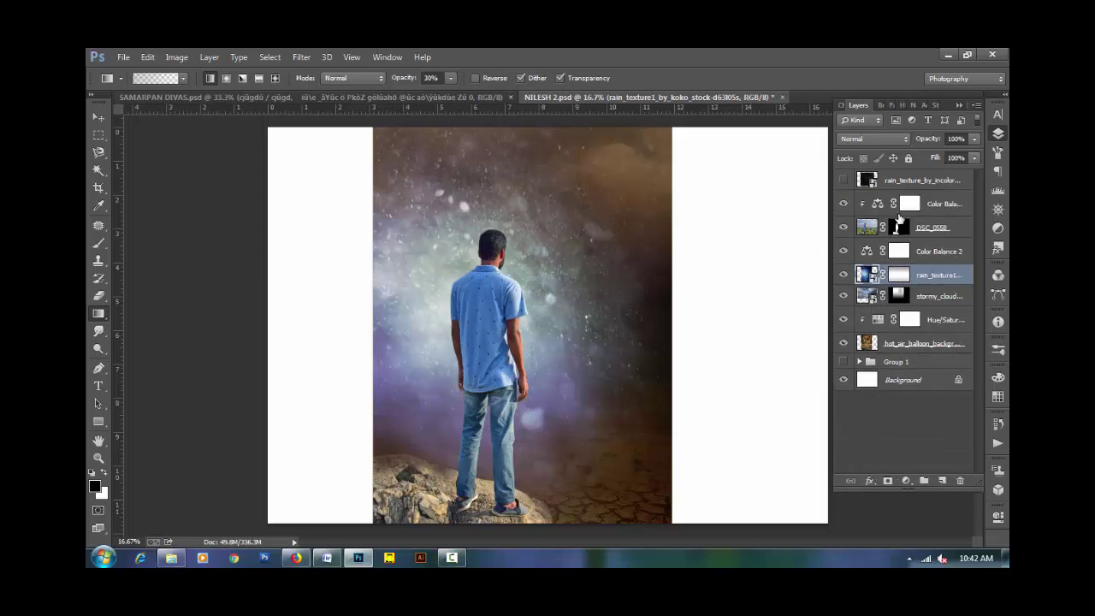
{"action": "left_click", "coordinate": [844, 181]}
{"action": "left_click", "coordinate": [907, 179]}
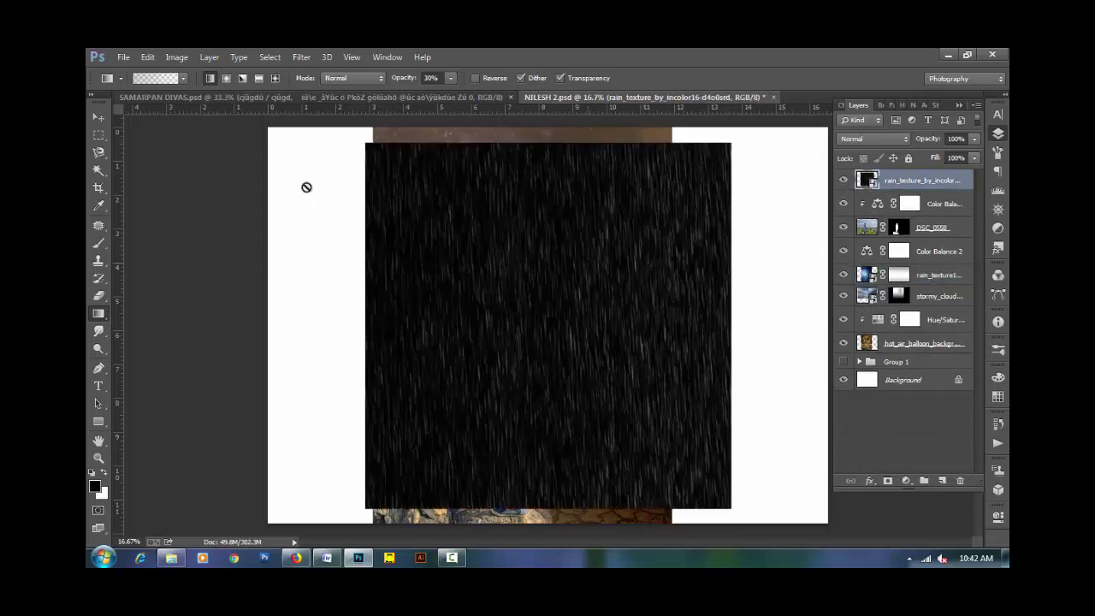
{"action": "left_click", "coordinate": [100, 118]}
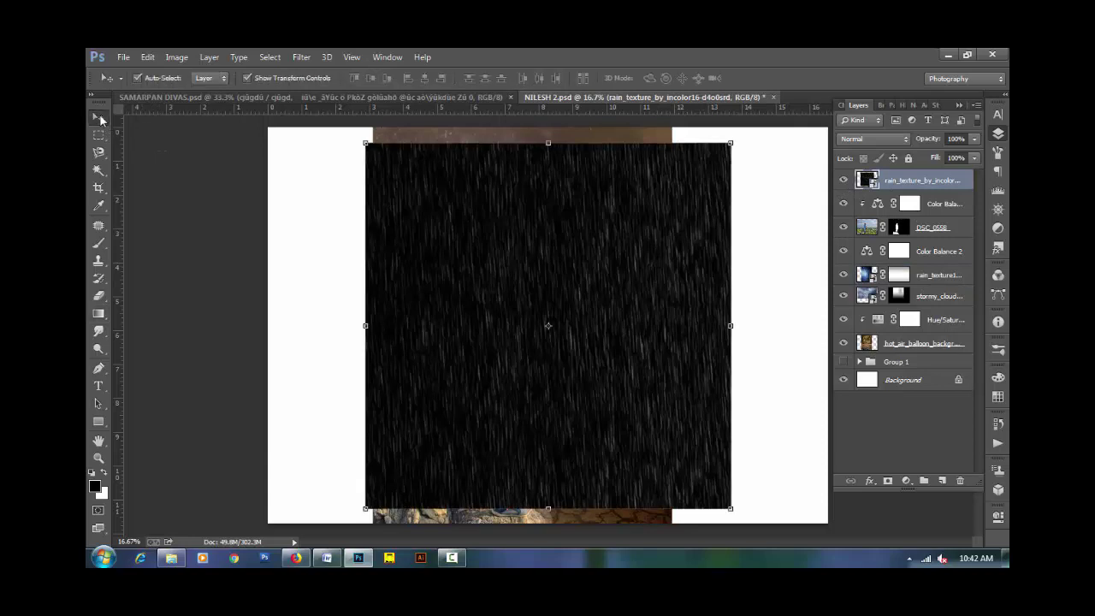
Apply a Motion Blur to the rain layer with angle 52° and distance 15 pixels.
{"action": "left_click", "coordinate": [301, 56]}
{"action": "mouse_move", "coordinate": [308, 206]}
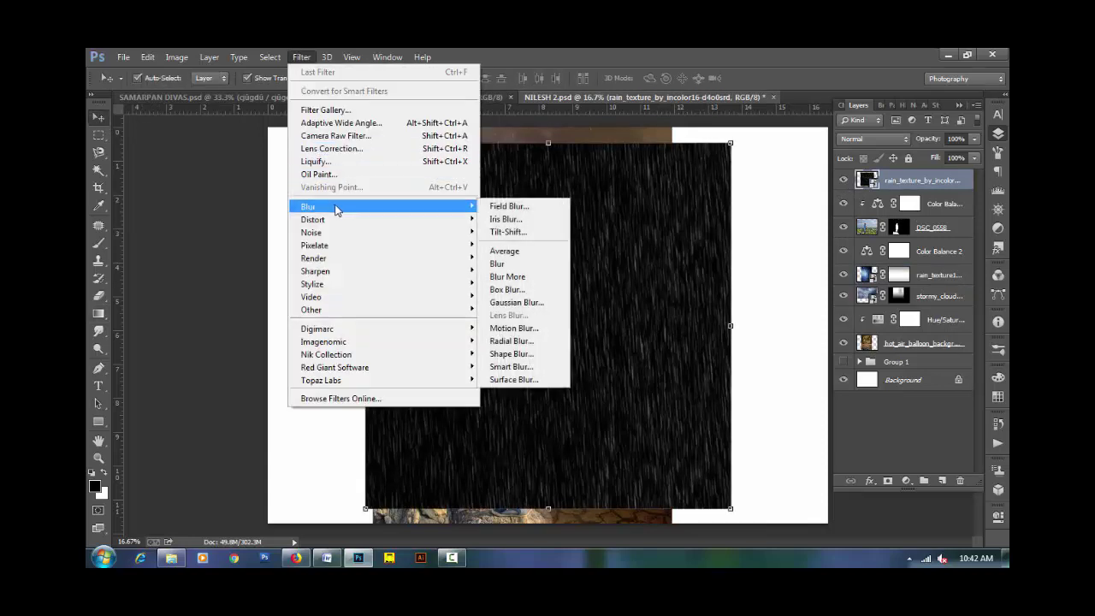
{"action": "left_click", "coordinate": [514, 328]}
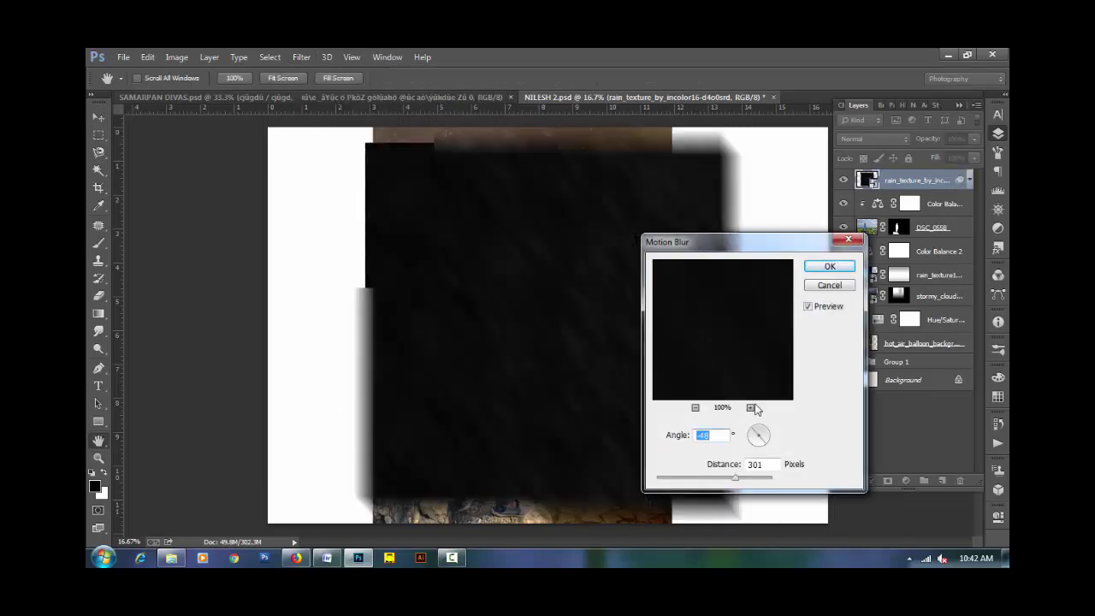
{"action": "left_click", "coordinate": [754, 449]}
{"action": "left_click", "coordinate": [704, 478]}
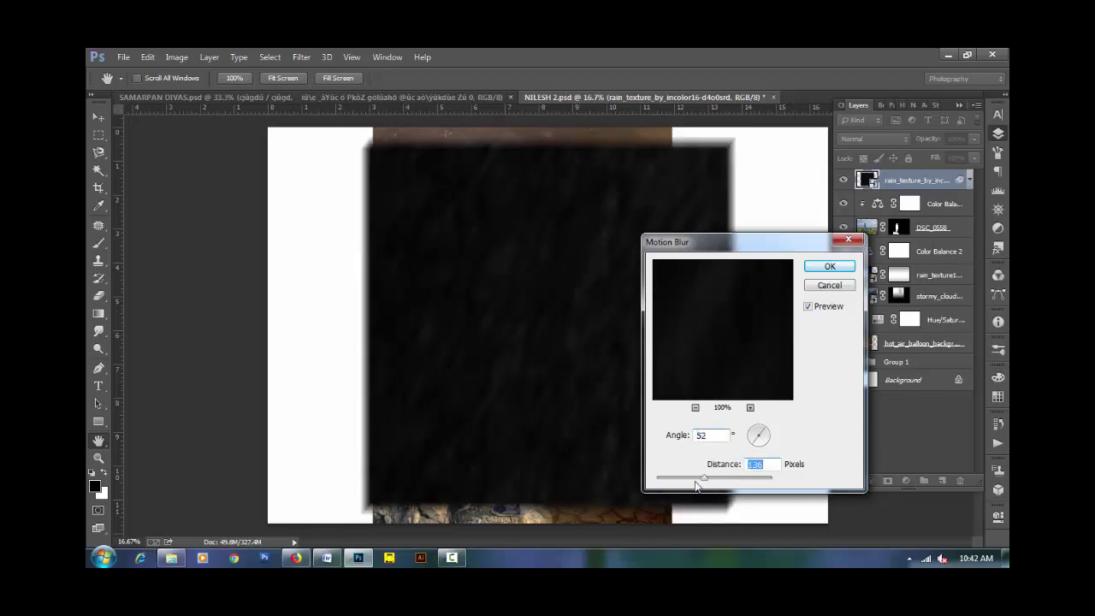
{"action": "left_click", "coordinate": [680, 480]}
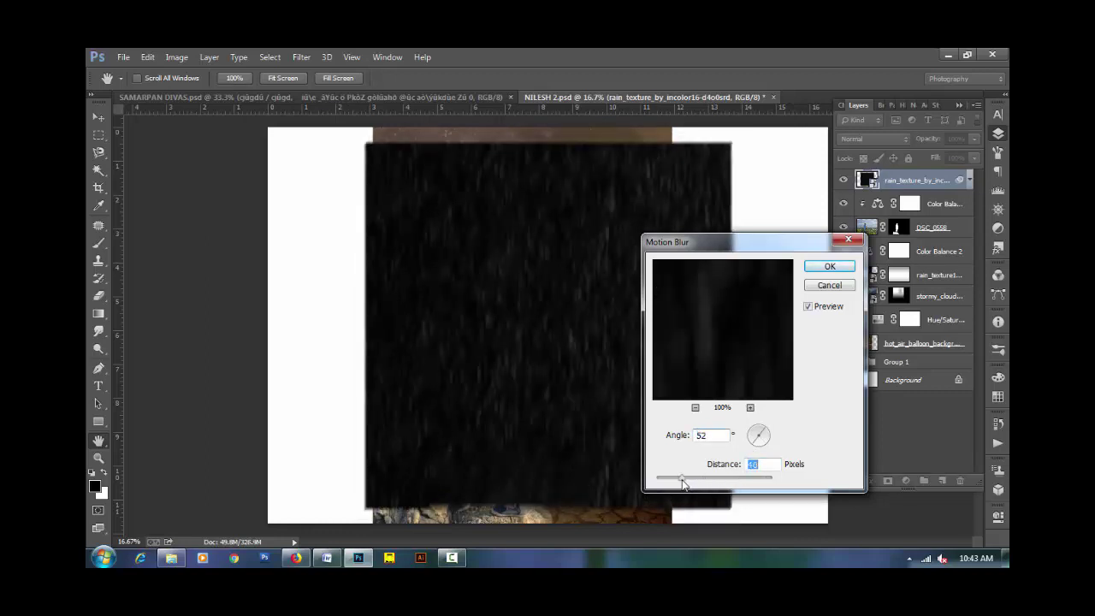
{"action": "left_click", "coordinate": [672, 480]}
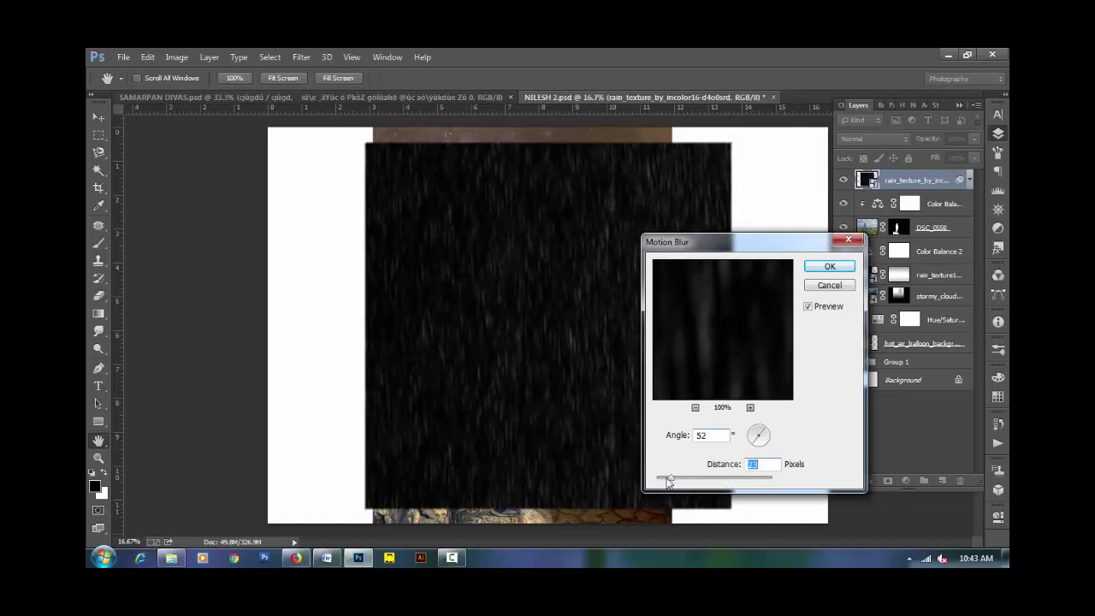
{"action": "left_click", "coordinate": [666, 480]}
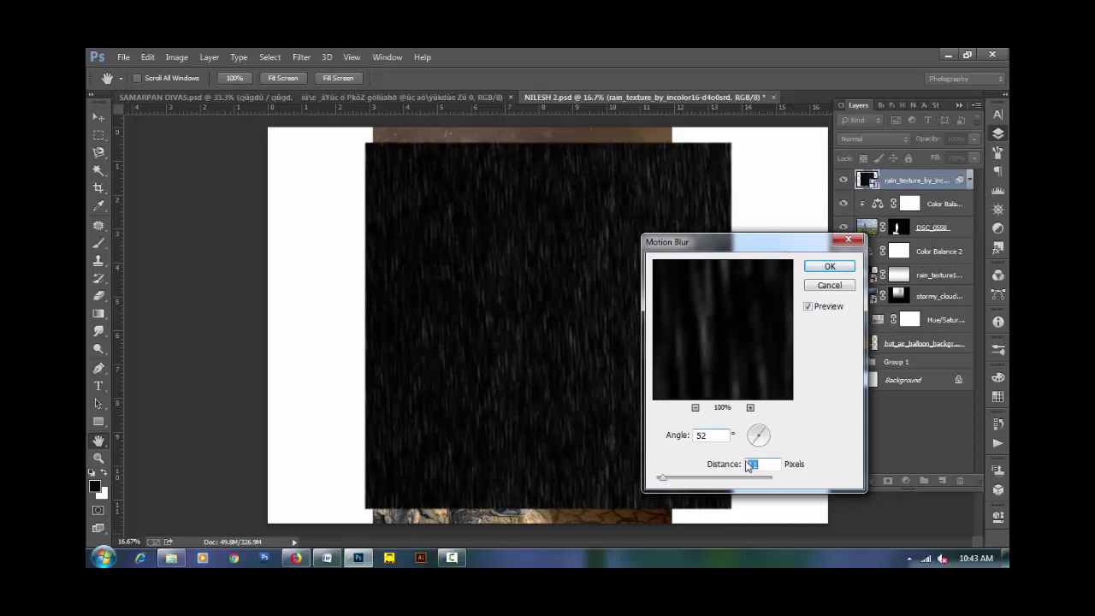
{"action": "left_click", "coordinate": [829, 266]}
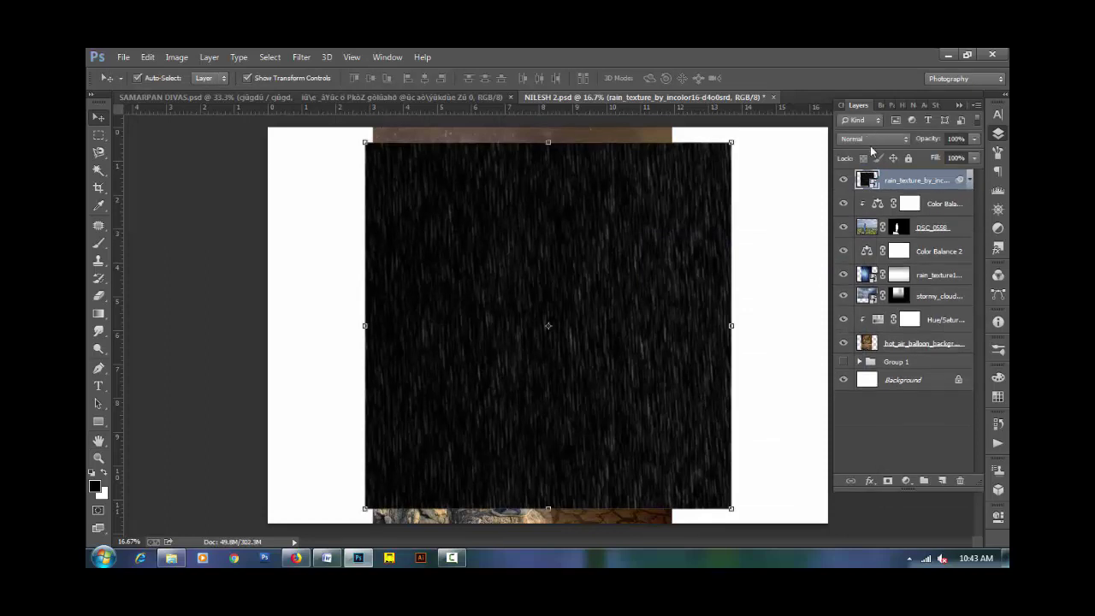
{"action": "left_click", "coordinate": [871, 140]}
Set the rain layer to Screen, tilt it about 13° clockwise, and enlarge it over the canvas.
{"action": "left_click", "coordinate": [870, 259]}
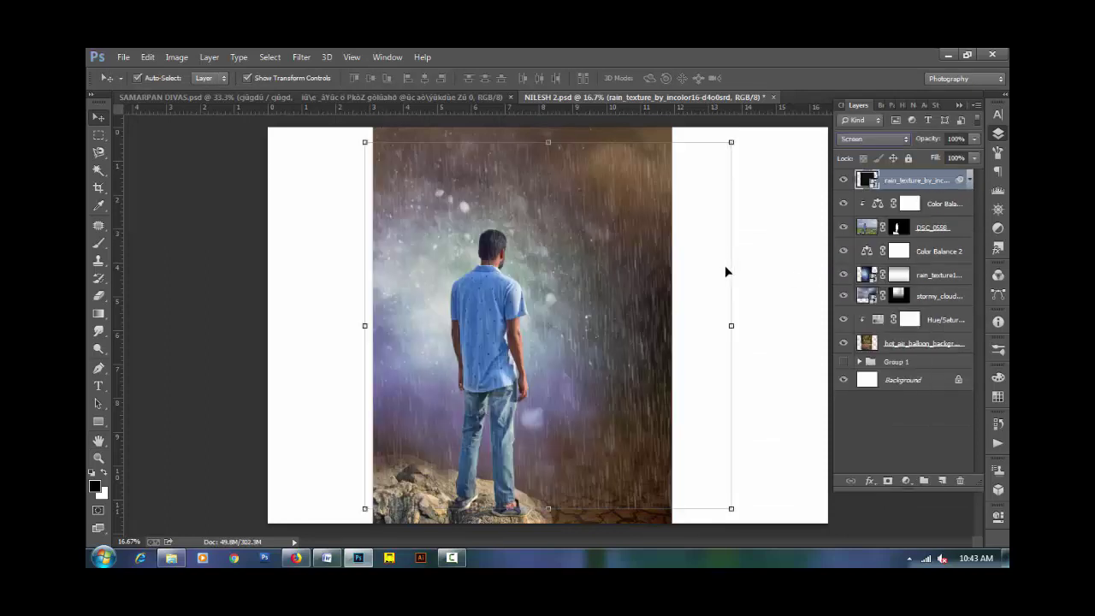
{"action": "left_click_drag", "start_coordinate": [770, 237], "coordinate": [757, 281]}
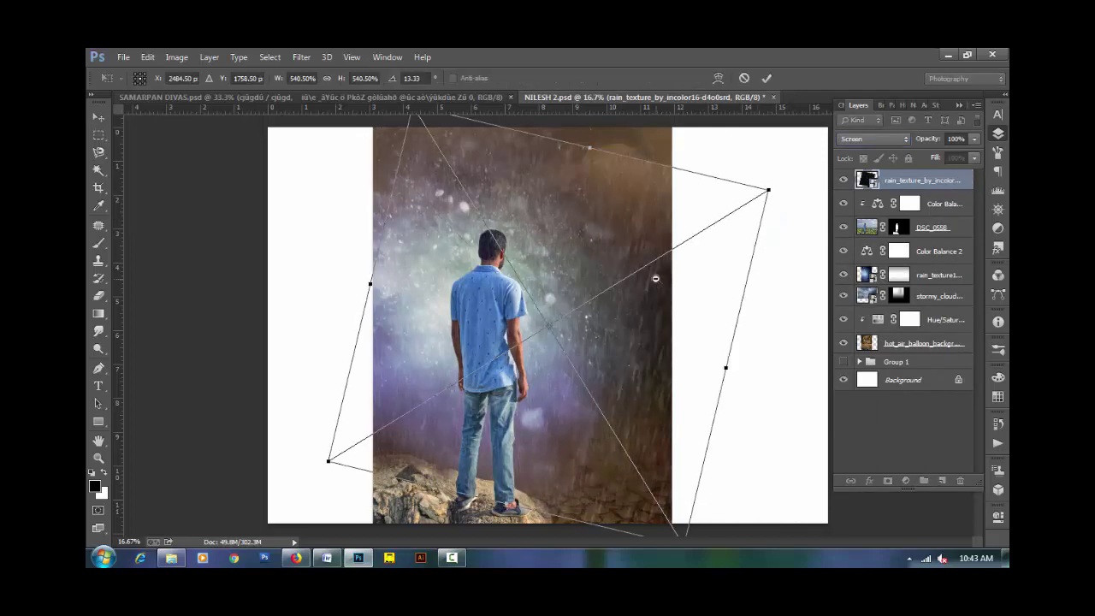
{"action": "key", "text": "ctrl+minus"}
{"action": "left_click_drag", "start_coordinate": [664, 259], "coordinate": [700, 229]}
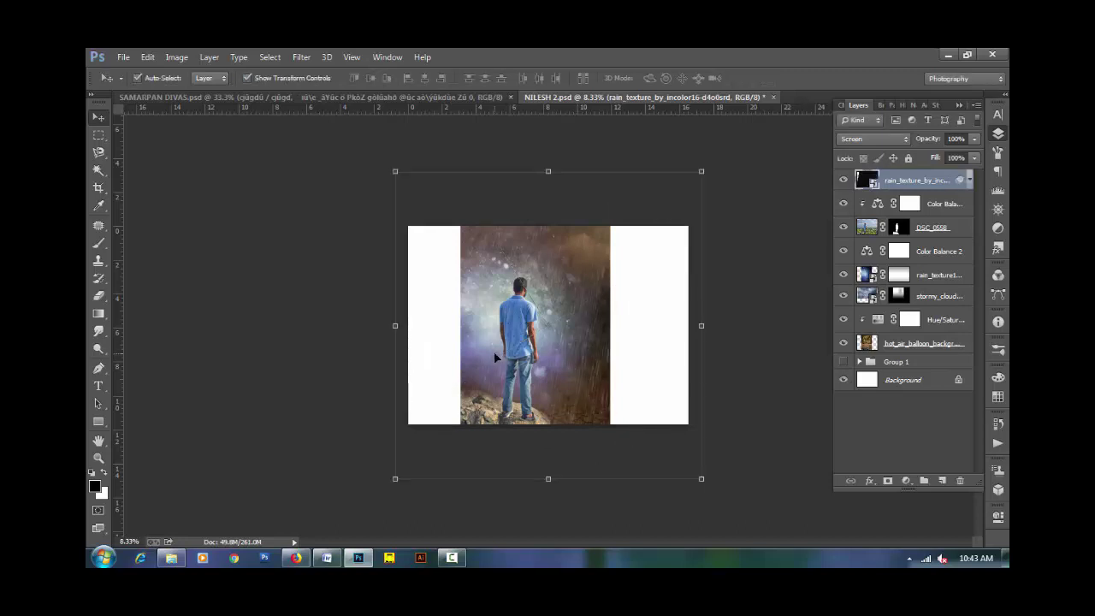
Rasterize the rain layer, add and apply a mask to trim it, and set opacity to 43%.
{"action": "right_click", "coordinate": [910, 182]}
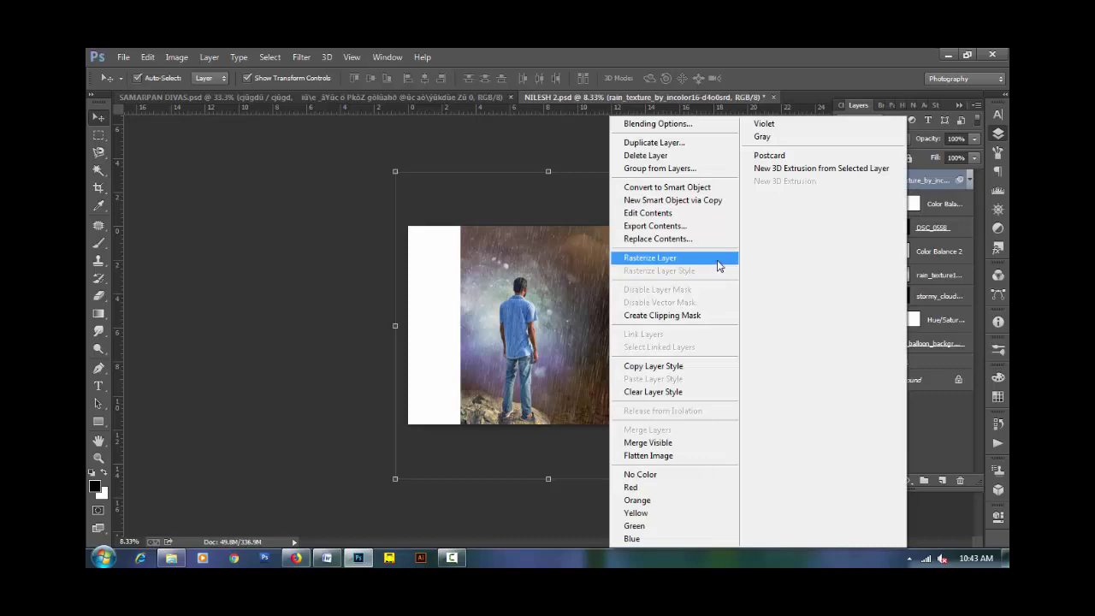
{"action": "left_click", "coordinate": [716, 258]}
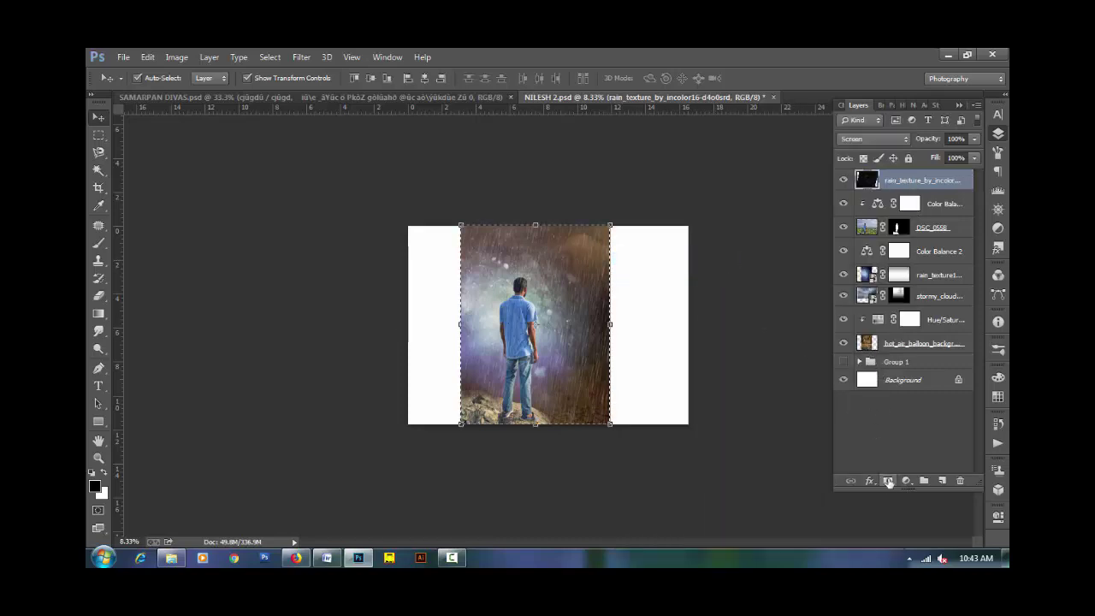
{"action": "left_click", "coordinate": [887, 481]}
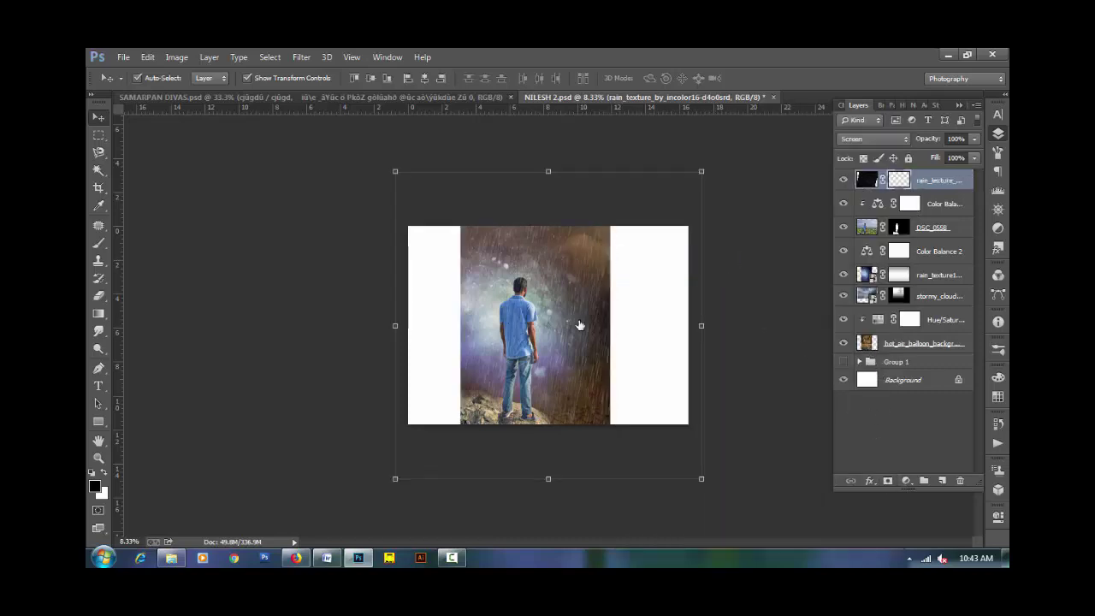
{"action": "right_click", "coordinate": [899, 184]}
{"action": "left_click", "coordinate": [873, 228]}
{"action": "key", "text": "ctrl+plus"}
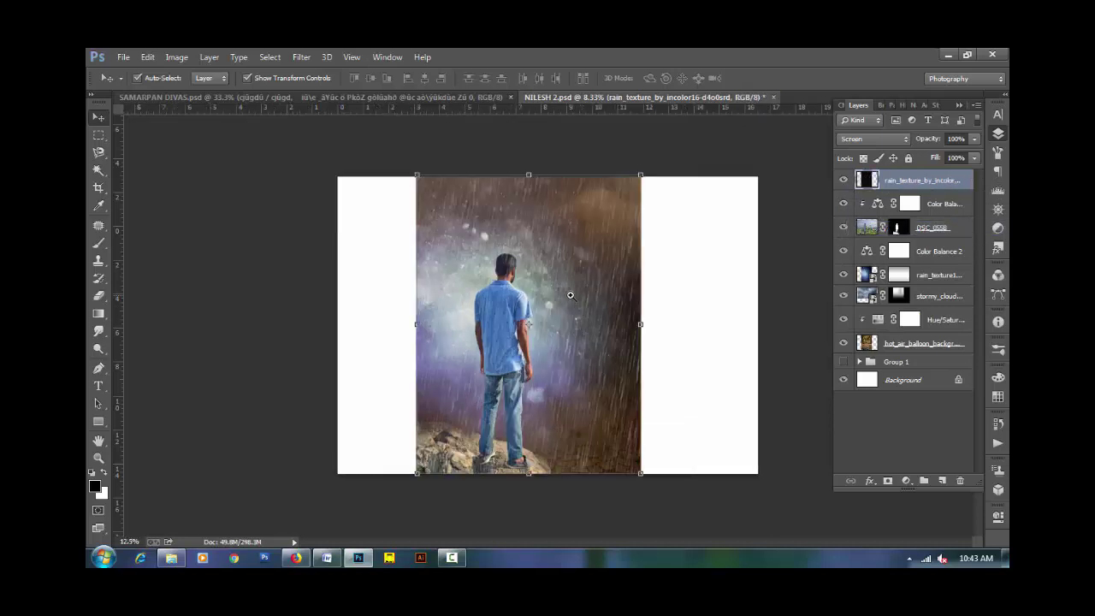
{"action": "key", "text": "ctrl+plus"}
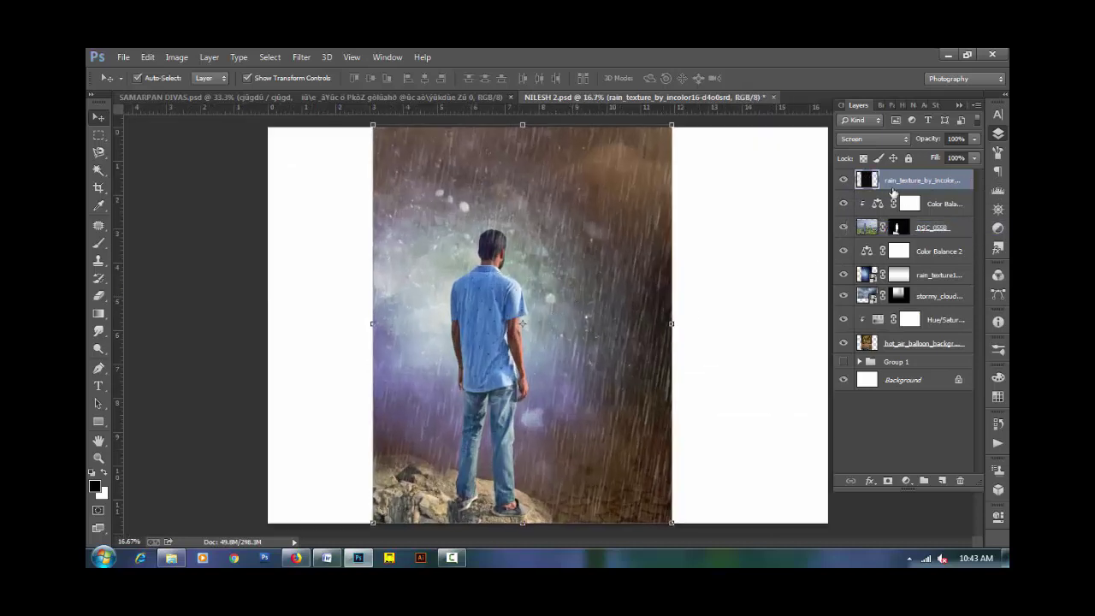
{"action": "left_click_drag", "start_coordinate": [932, 140], "coordinate": [901, 142]}
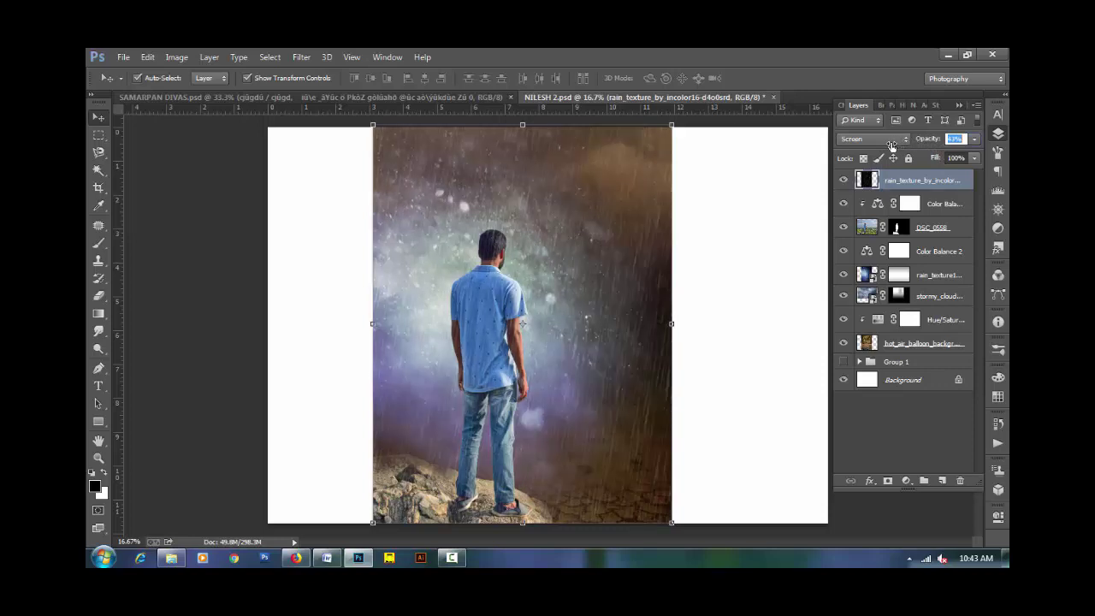
{"action": "left_click_drag", "start_coordinate": [891, 145], "coordinate": [890, 154]}
Add a mask to the rain layer and paint it with a size-250 brush to clear rain off the man.
{"action": "left_click", "coordinate": [98, 243]}
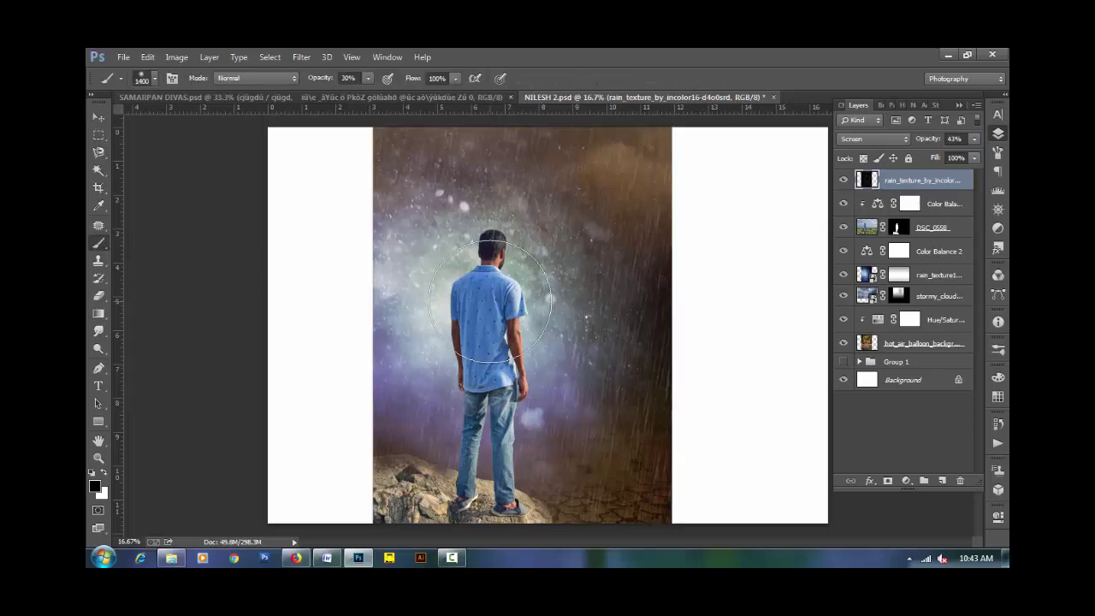
{"action": "key", "text": "bracketleft"}
{"action": "key", "text": "bracketleft"}
{"action": "key", "text": "bracketleft"}
{"action": "key", "text": "bracketleft"}
{"action": "key", "text": "bracketleft"}
{"action": "key", "text": "bracketleft"}
{"action": "key", "text": "bracketleft"}
{"action": "key", "text": "bracketleft"}
{"action": "key", "text": "bracketleft"}
{"action": "left_click", "coordinate": [887, 481]}
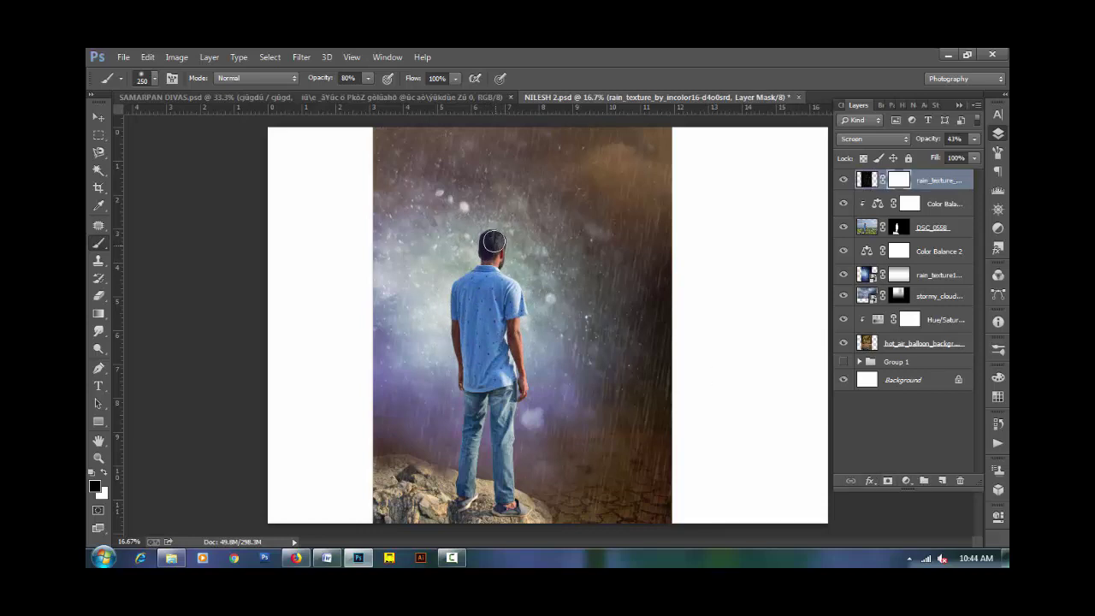
{"action": "mouse_move", "coordinate": [493, 243]}
{"action": "left_mouse_down"}
{"action": "mouse_move", "coordinate": [469, 393]}
{"action": "mouse_move", "coordinate": [447, 410]}
{"action": "left_mouse_up"}
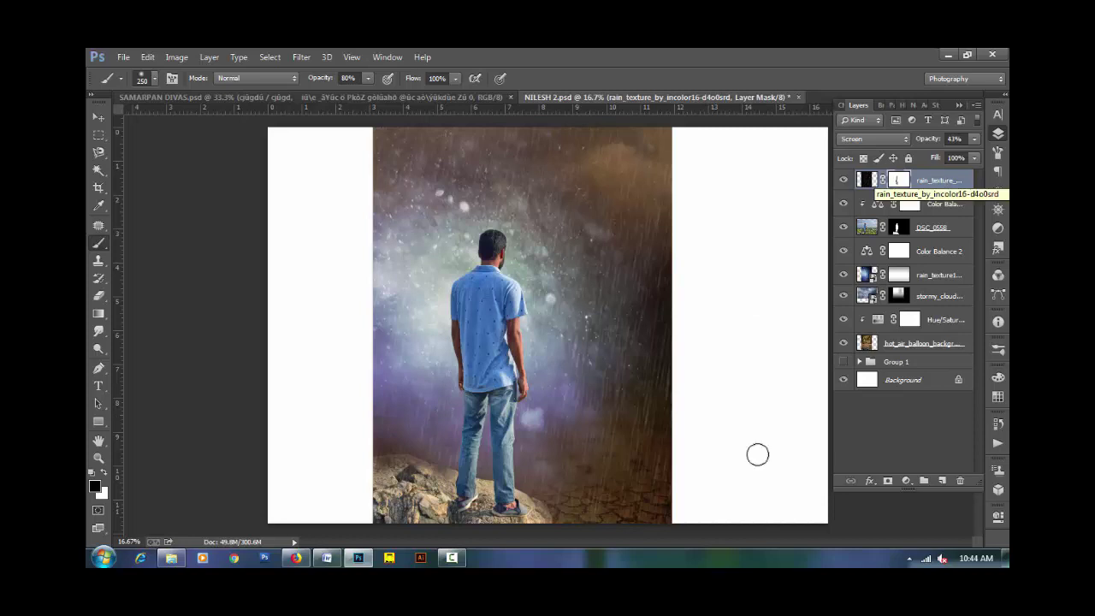
{"action": "key", "text": "v"}
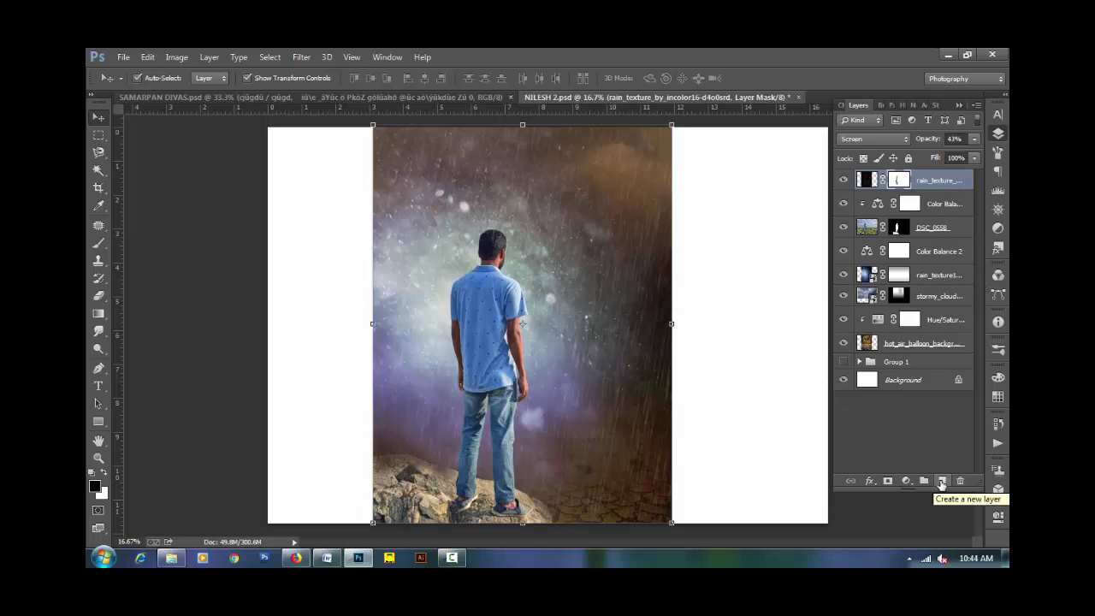
Add a new Layer 1 clipped to the DSC_0558 photo and sample a light grey.
{"action": "left_click", "coordinate": [933, 234]}
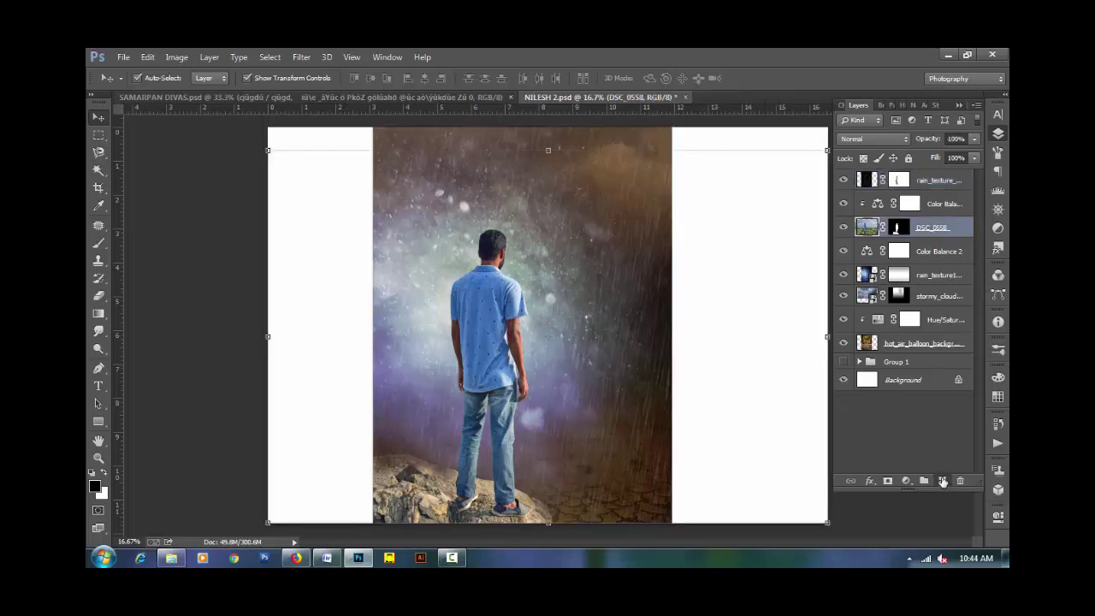
{"action": "left_click", "coordinate": [944, 482]}
{"action": "left_click", "coordinate": [99, 247]}
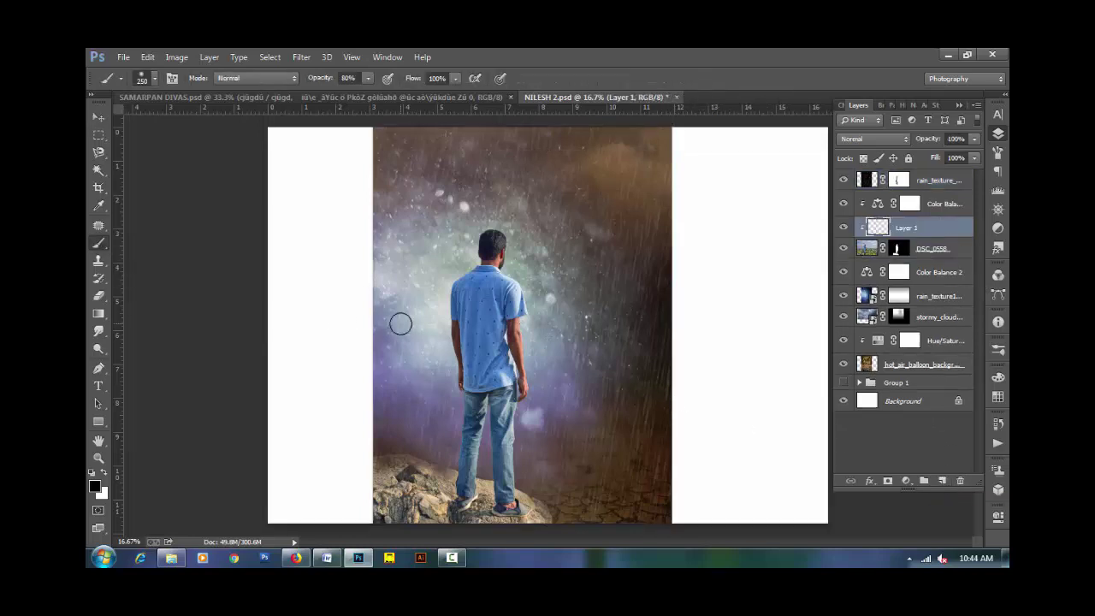
{"action": "left_click", "coordinate": [449, 310], "text": "alt"}
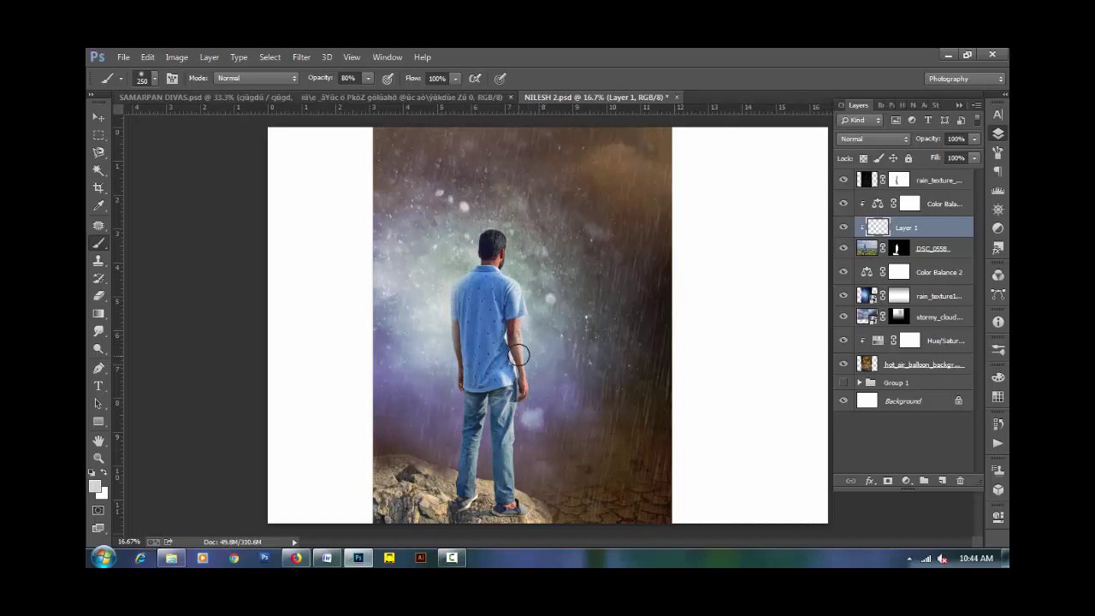
{"action": "key", "text": "e"}
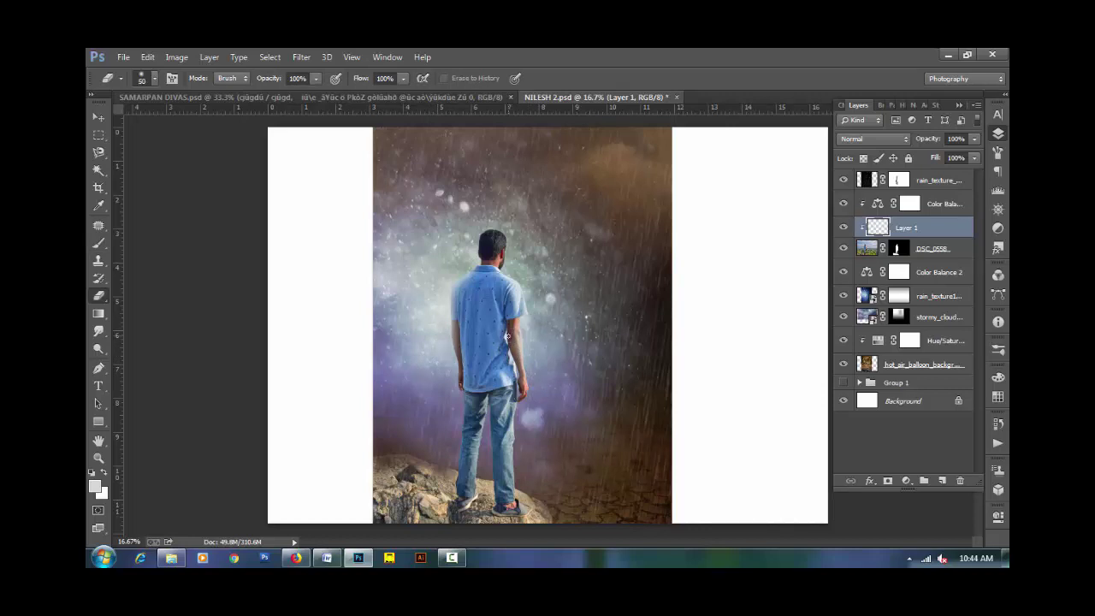
{"action": "key", "text": "bracketright"}
{"action": "key", "text": "bracketright"}
{"action": "key", "text": "bracketright"}
Set Layer 1 to Overlay and brush soft highlights on the man, then repeat on Layer 2.
{"action": "left_click", "coordinate": [873, 138]}
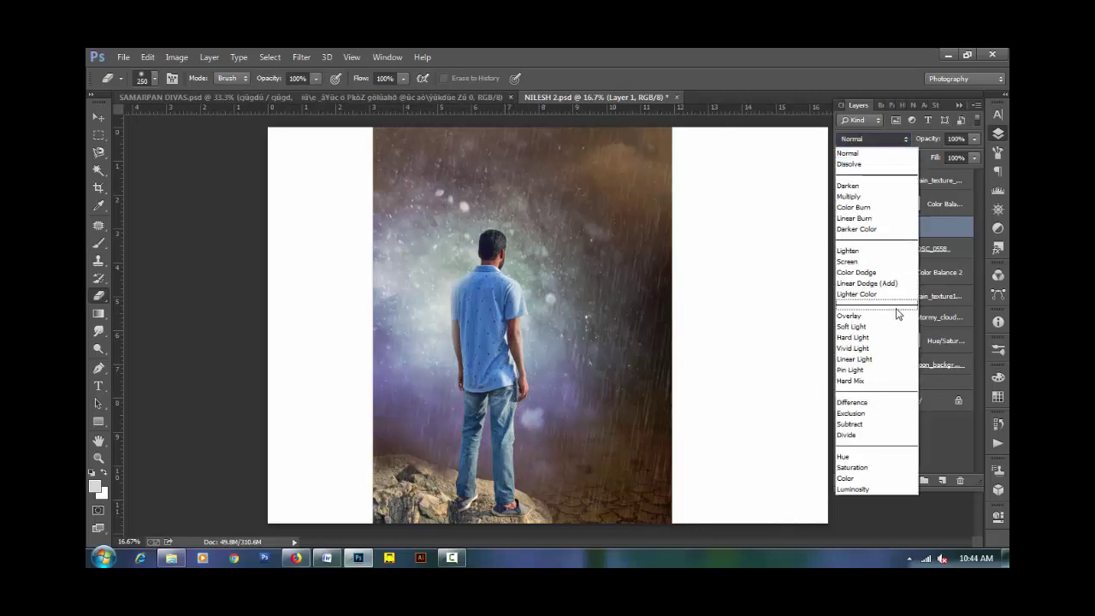
{"action": "left_click", "coordinate": [897, 312]}
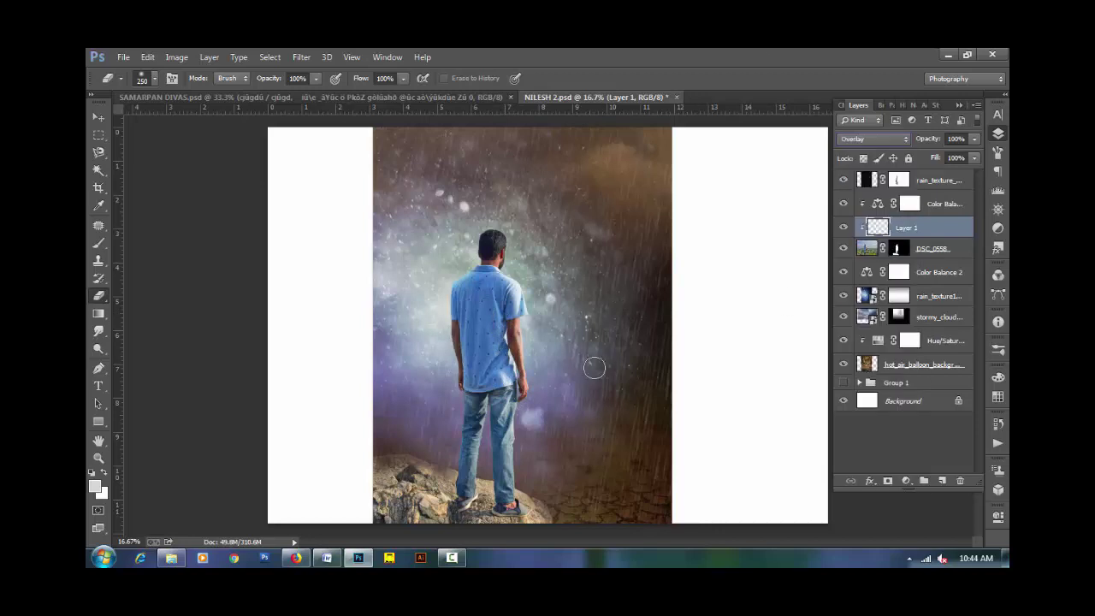
{"action": "key", "text": "b"}
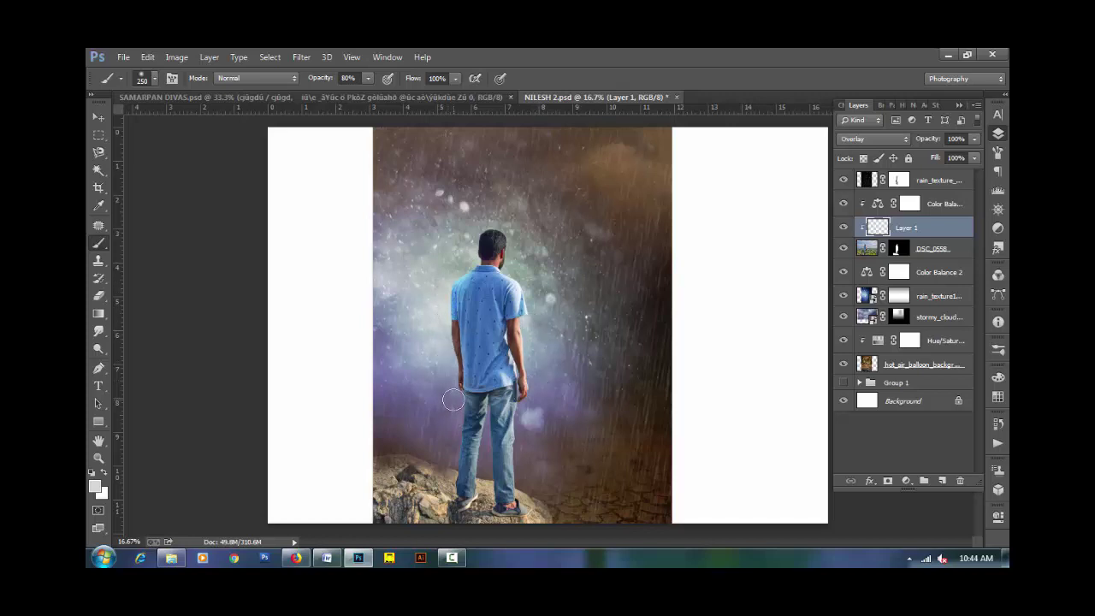
{"action": "left_click_drag", "start_coordinate": [524, 429], "coordinate": [523, 454]}
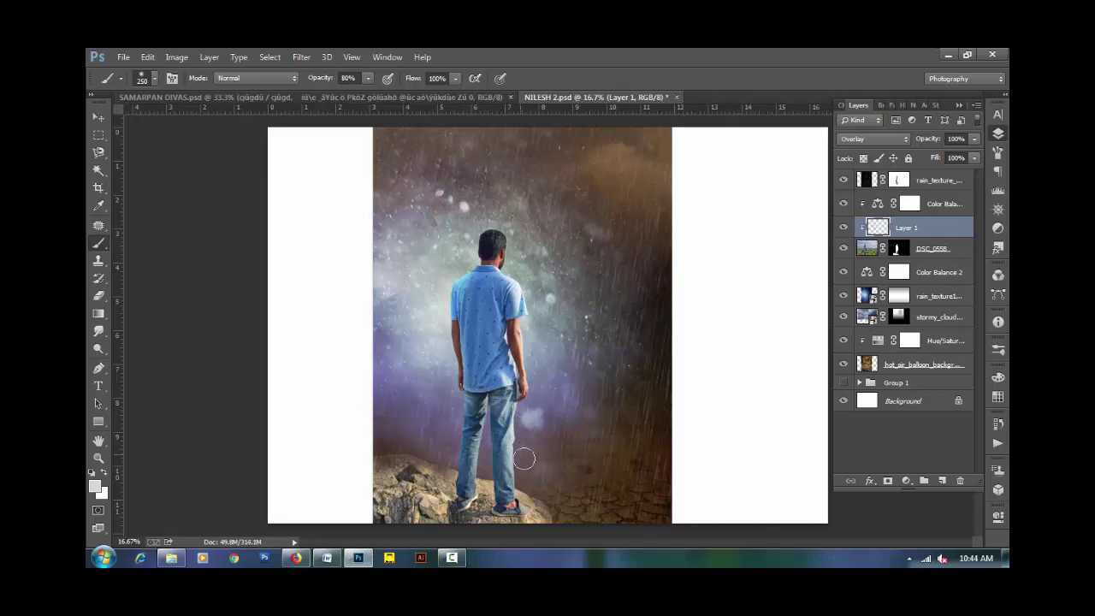
{"action": "left_click_drag", "start_coordinate": [474, 258], "coordinate": [482, 237]}
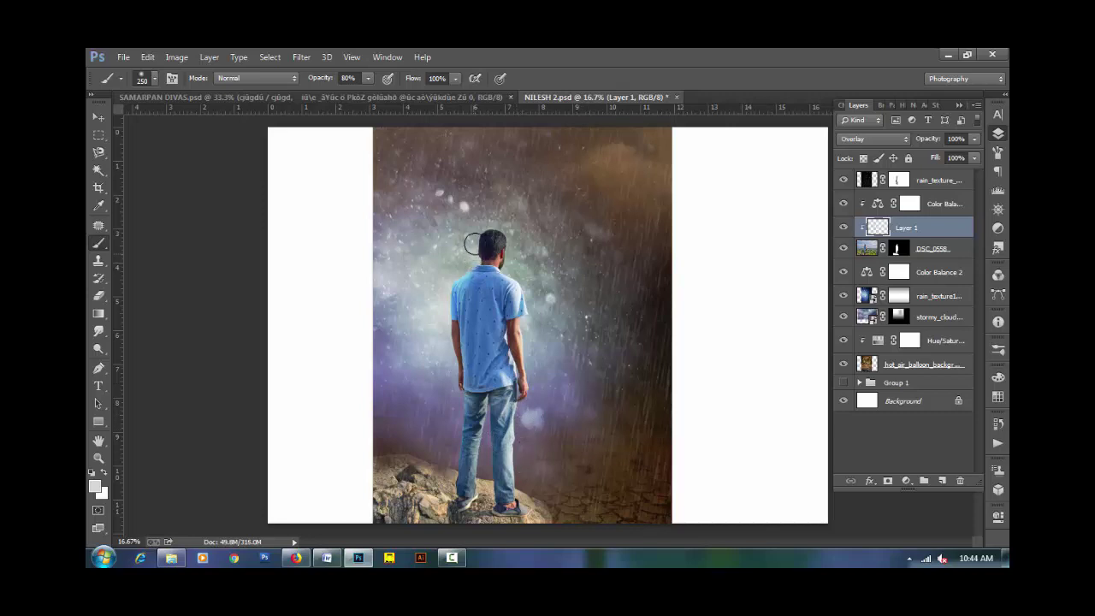
{"action": "left_click", "coordinate": [941, 482]}
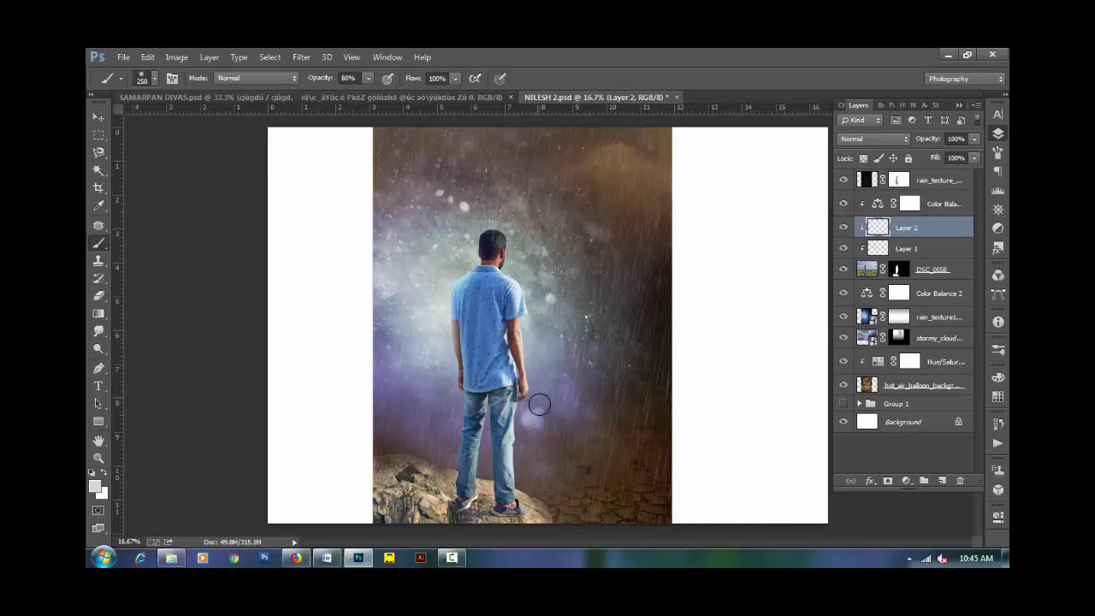
{"action": "left_click", "coordinate": [541, 397]}
Add an Underwater Photo Filter at 55% density above the top rain layer.
{"action": "left_click", "coordinate": [956, 182]}
{"action": "left_click", "coordinate": [909, 482]}
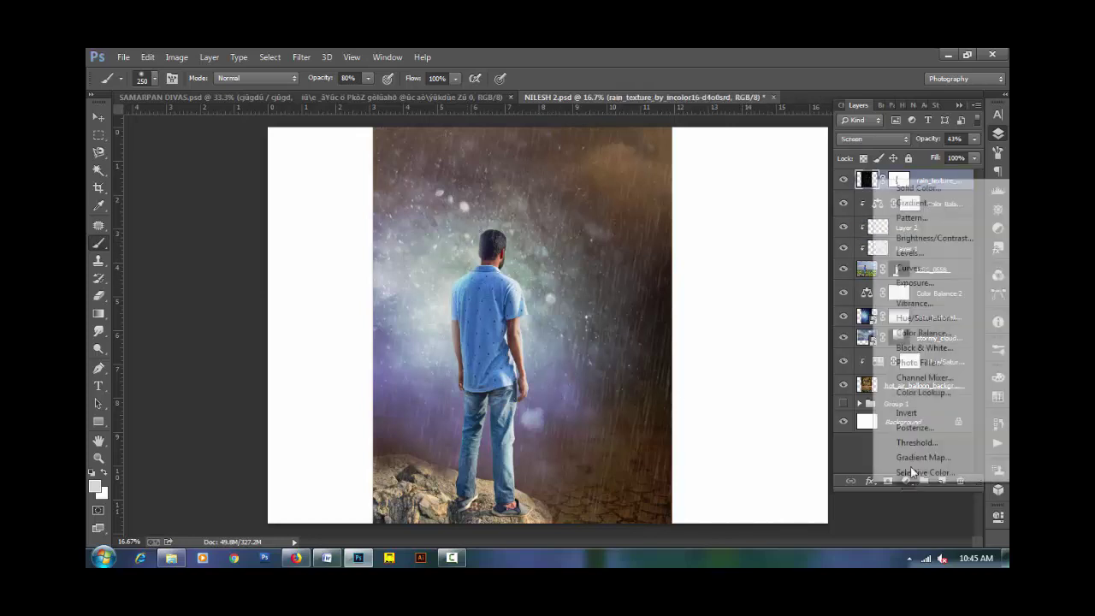
{"action": "left_click", "coordinate": [922, 363]}
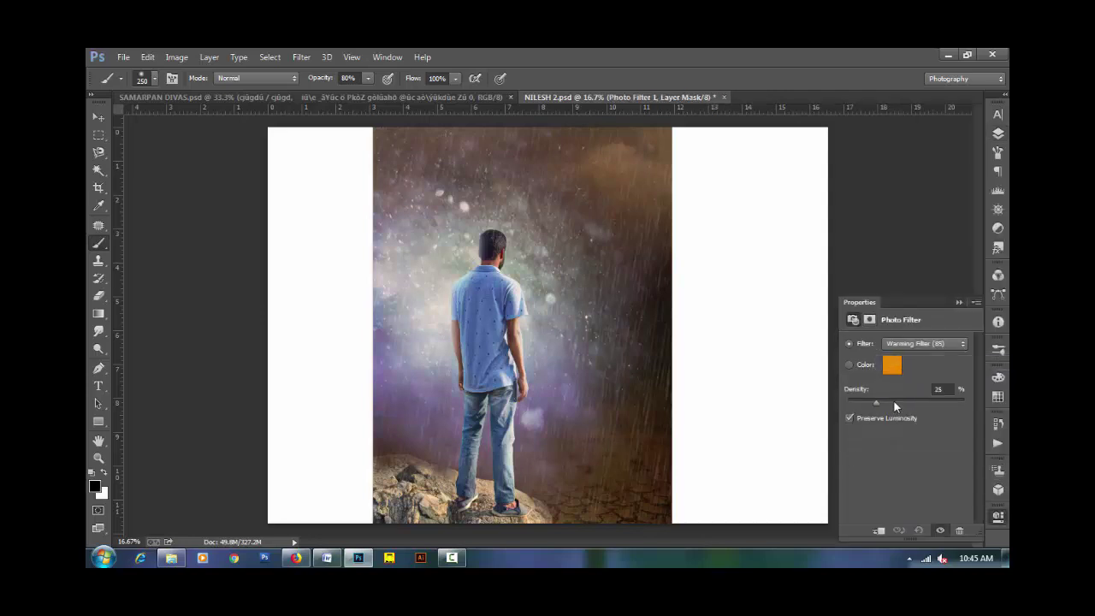
{"action": "left_click_drag", "start_coordinate": [891, 407], "coordinate": [902, 409]}
{"action": "left_click", "coordinate": [907, 343]}
{"action": "left_click", "coordinate": [905, 335]}
{"action": "left_click", "coordinate": [911, 403]}
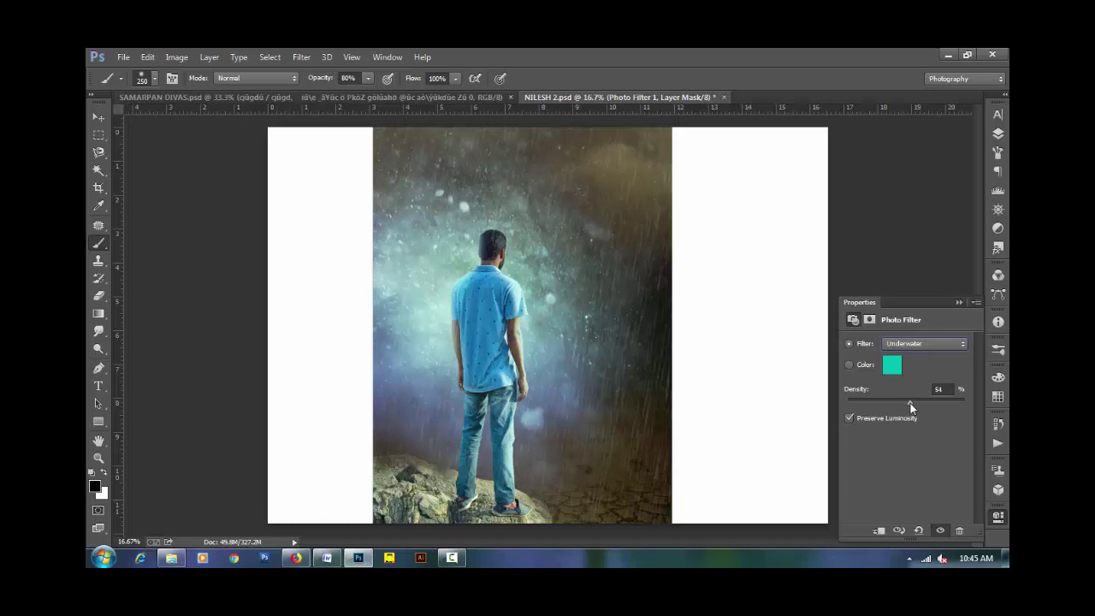
{"action": "left_click", "coordinate": [960, 303]}
{"action": "left_click", "coordinate": [998, 133]}
Add a second Photo Filter set to Deep Yellow after previewing other presets.
{"action": "left_click", "coordinate": [908, 481]}
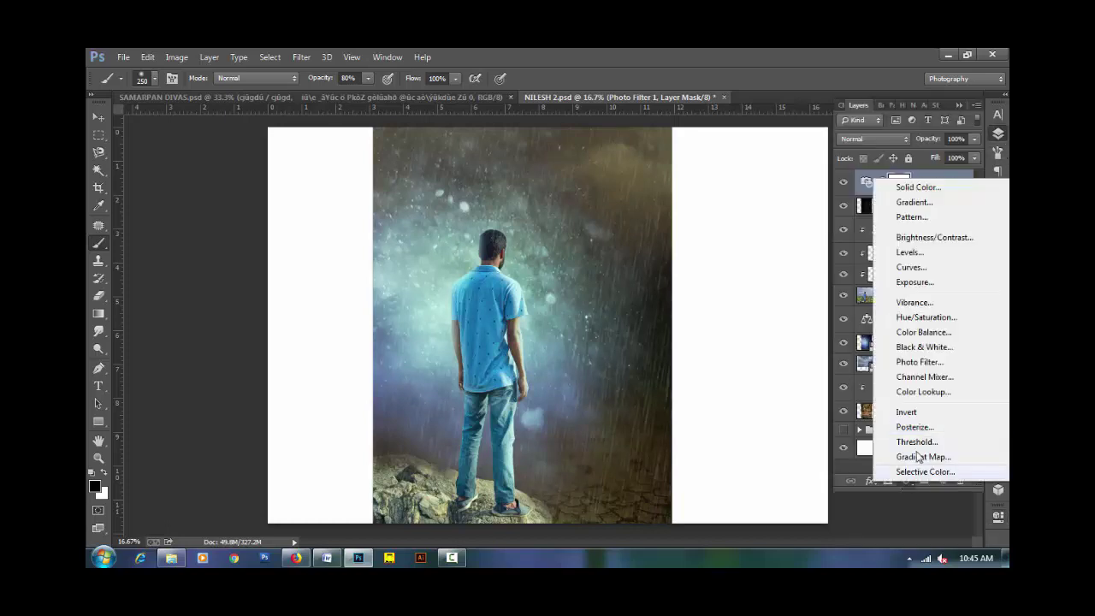
{"action": "left_click", "coordinate": [920, 362]}
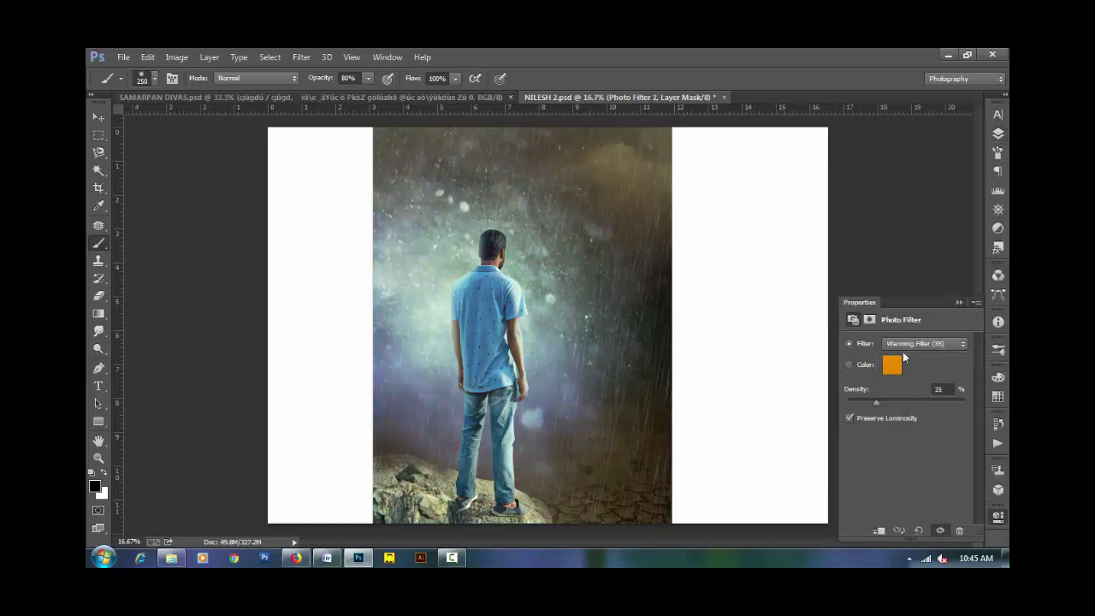
{"action": "left_click", "coordinate": [916, 343]}
{"action": "left_click", "coordinate": [906, 315]}
{"action": "key", "text": "Up"}
{"action": "key", "text": "Up"}
{"action": "key", "text": "Up"}
{"action": "key", "text": "Up"}
{"action": "key", "text": "Up"}
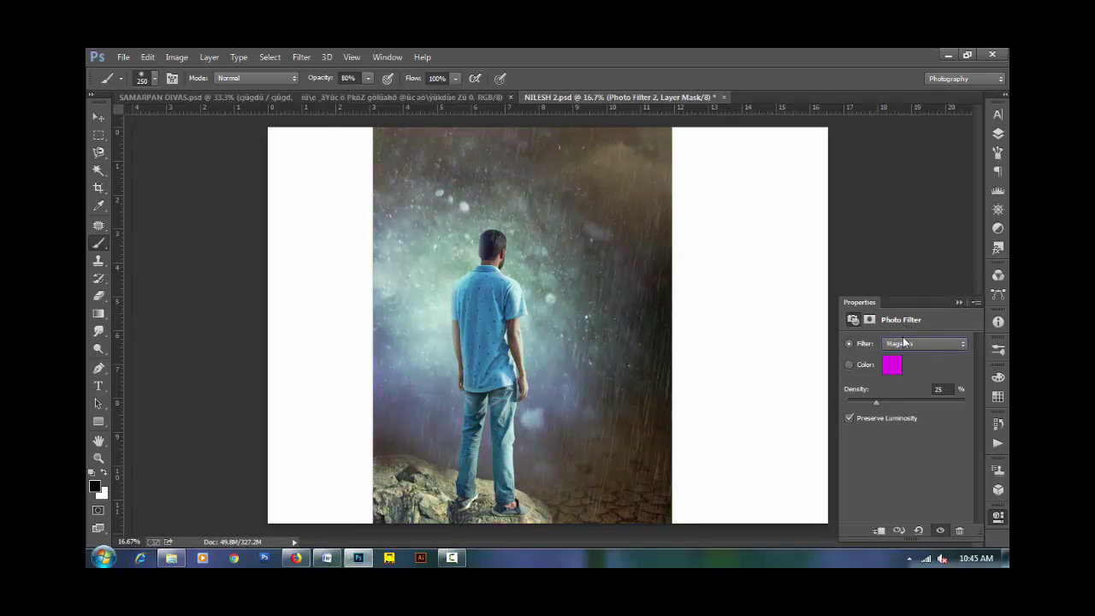
{"action": "key", "text": "Up"}
{"action": "key", "text": "Up"}
{"action": "key", "text": "Up"}
{"action": "key", "text": "Up"}
{"action": "key", "text": "Up"}
{"action": "key", "text": "Up"}
{"action": "key", "text": "Up"}
{"action": "left_click", "coordinate": [904, 343]}
{"action": "left_click", "coordinate": [905, 322]}
{"action": "left_click", "coordinate": [958, 303]}
{"action": "left_click", "coordinate": [998, 134]}
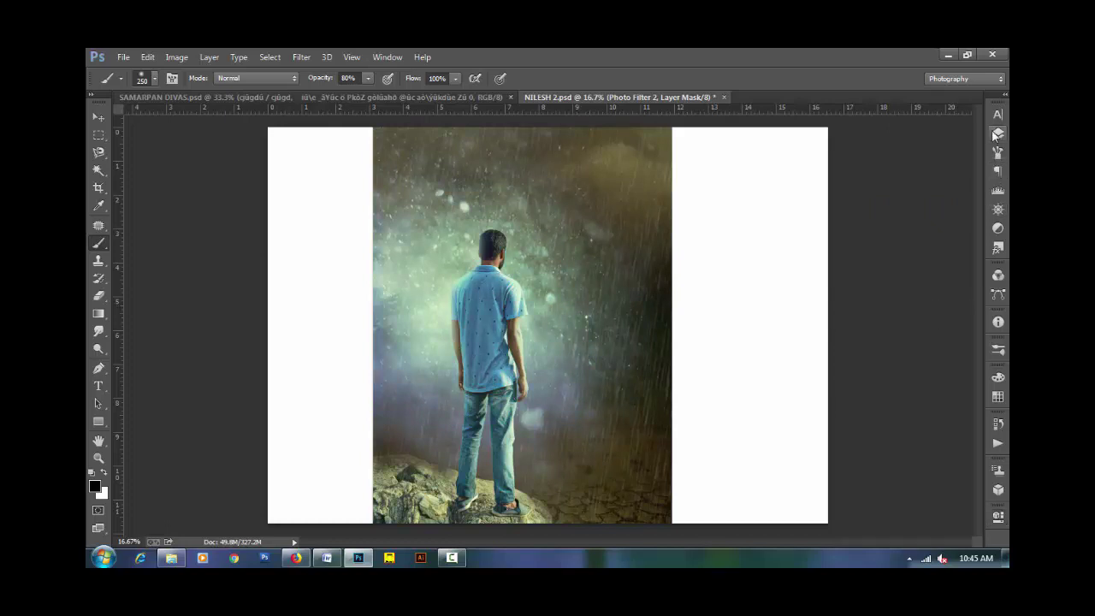
Add a Color Lookup adjustment, trying FoggyNight before settling on DropBlues.
{"action": "left_click", "coordinate": [907, 481]}
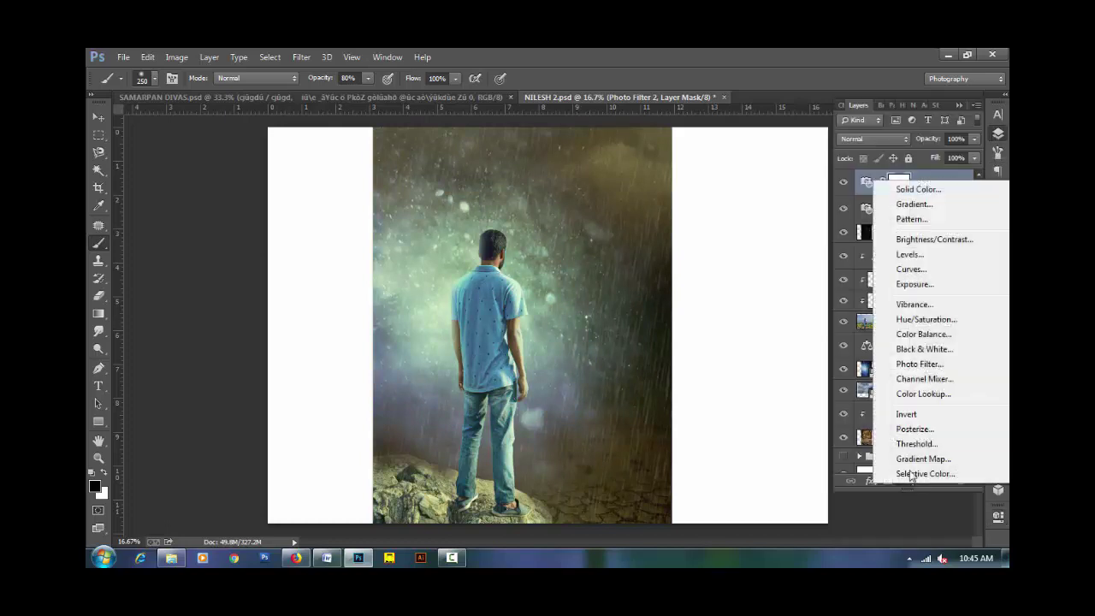
{"action": "left_click", "coordinate": [912, 393]}
{"action": "left_click", "coordinate": [909, 344]}
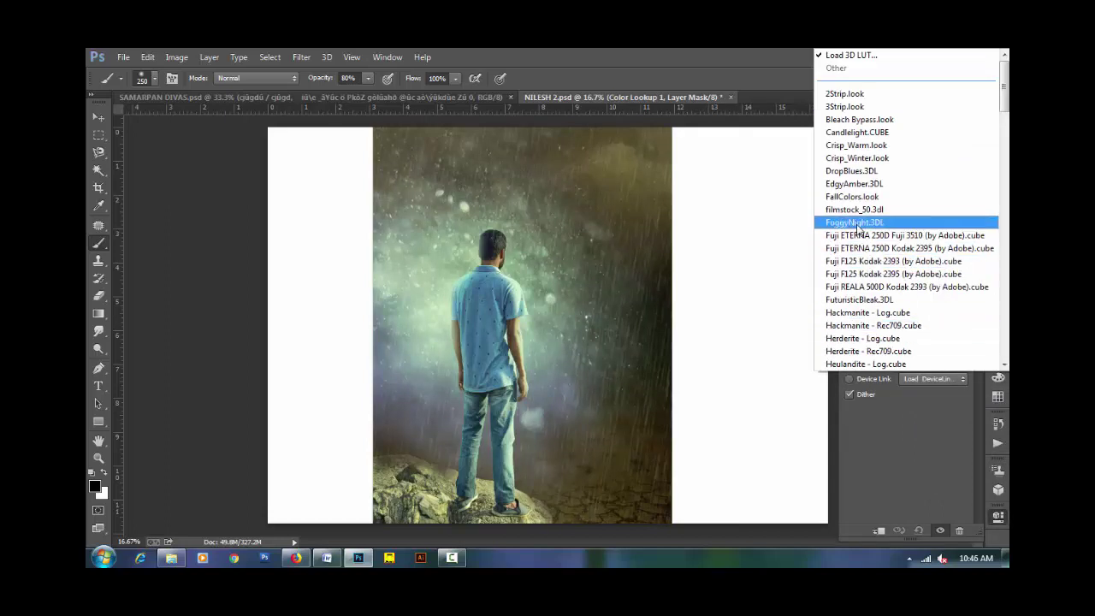
{"action": "left_click", "coordinate": [860, 224]}
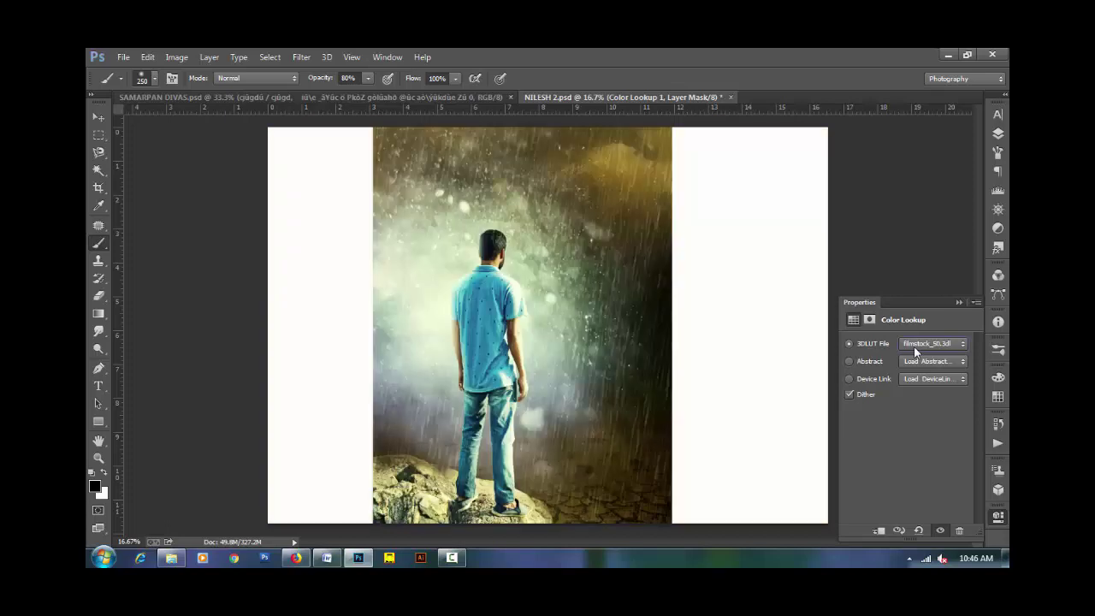
{"action": "key", "text": "Up"}
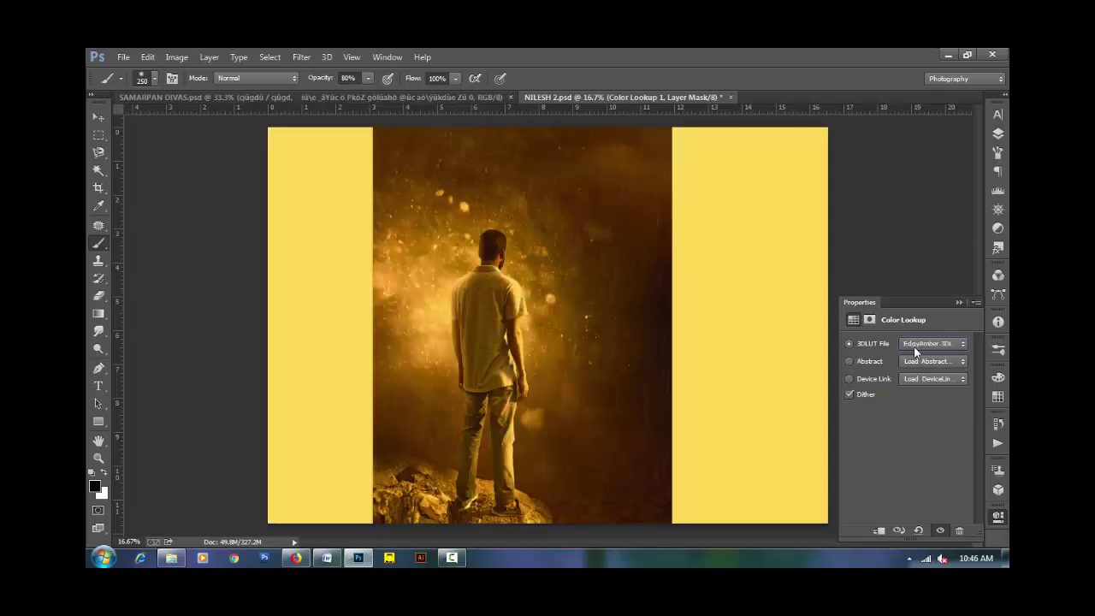
{"action": "key", "text": "Up"}
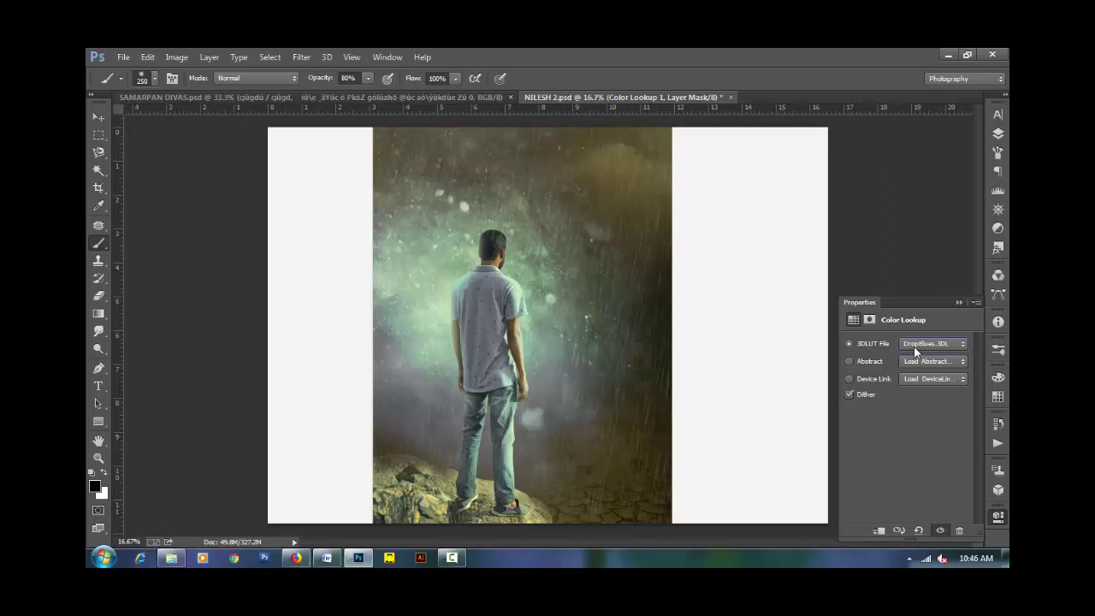
Blend the Color Lookup layer in Soft Light at 53% opacity, comparing it on and off.
{"action": "left_click", "coordinate": [998, 134]}
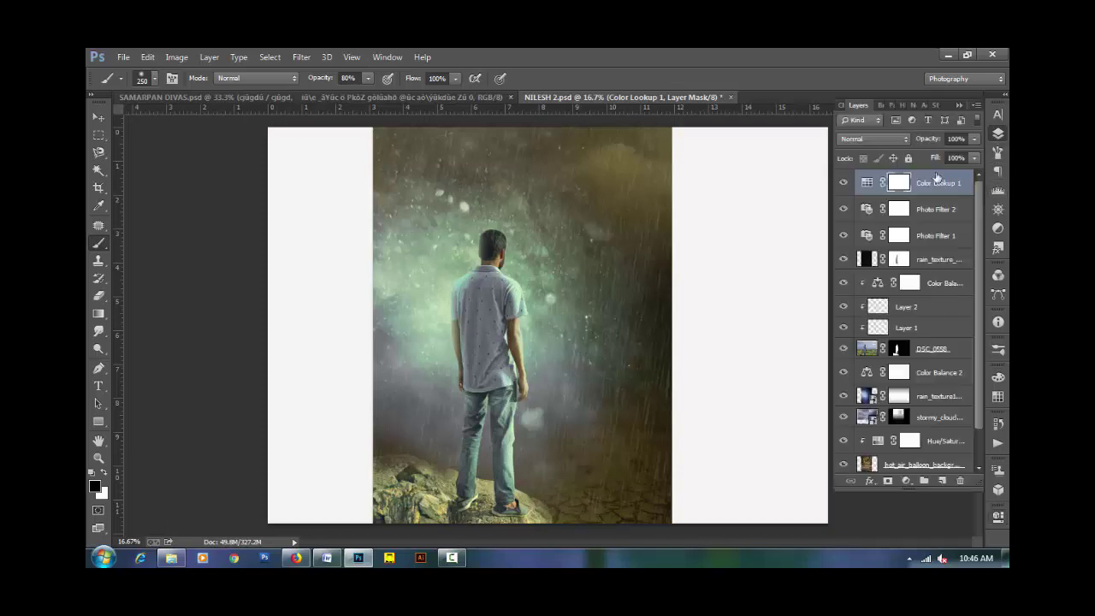
{"action": "left_click", "coordinate": [843, 183]}
{"action": "left_click", "coordinate": [844, 183]}
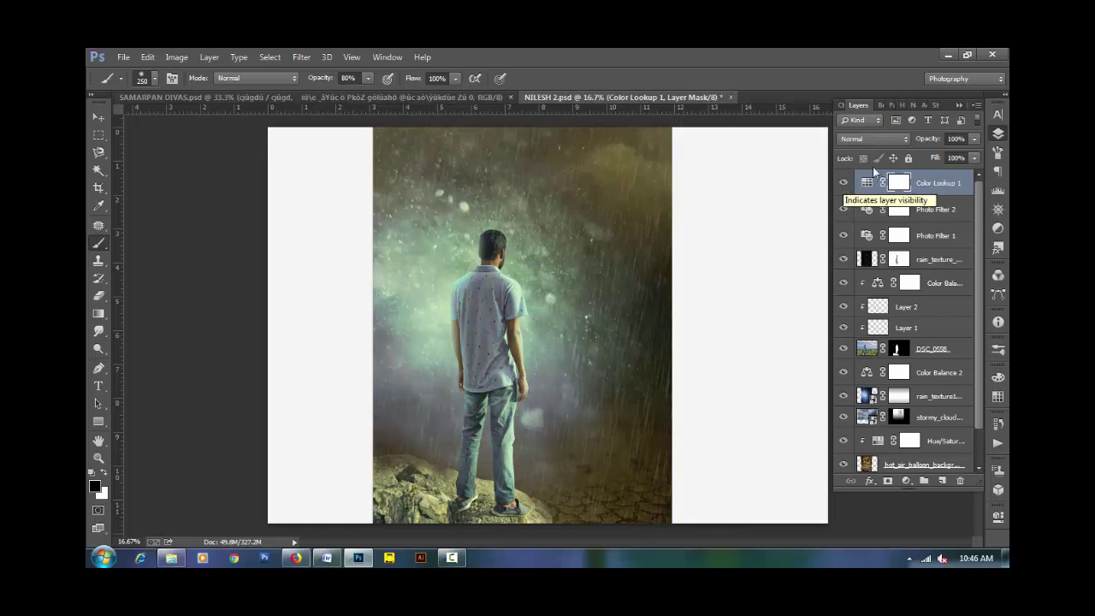
{"action": "left_click", "coordinate": [873, 139]}
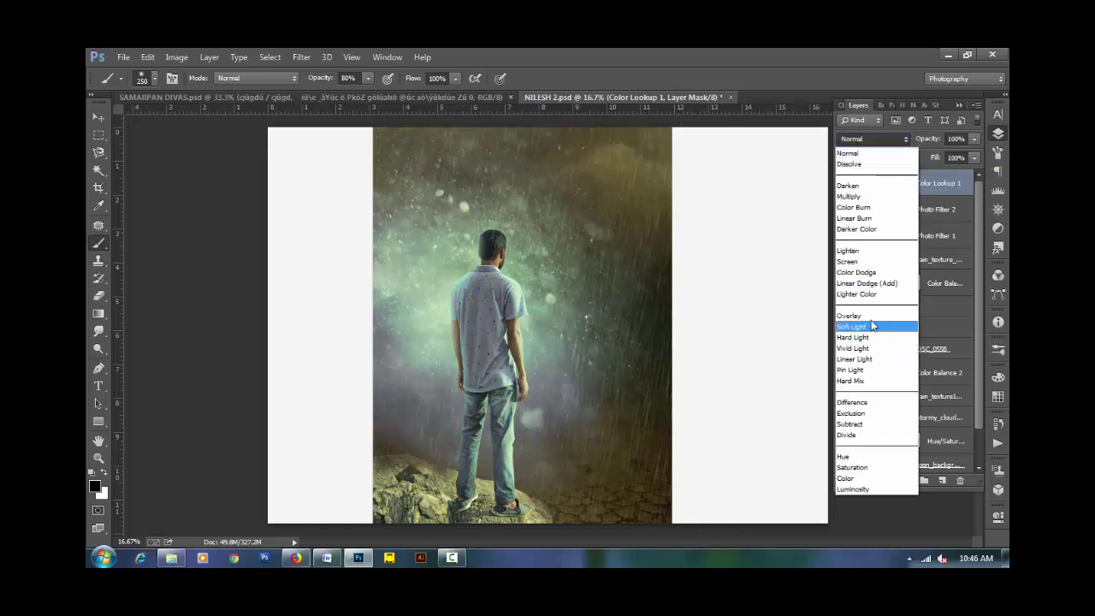
{"action": "left_click", "coordinate": [871, 316]}
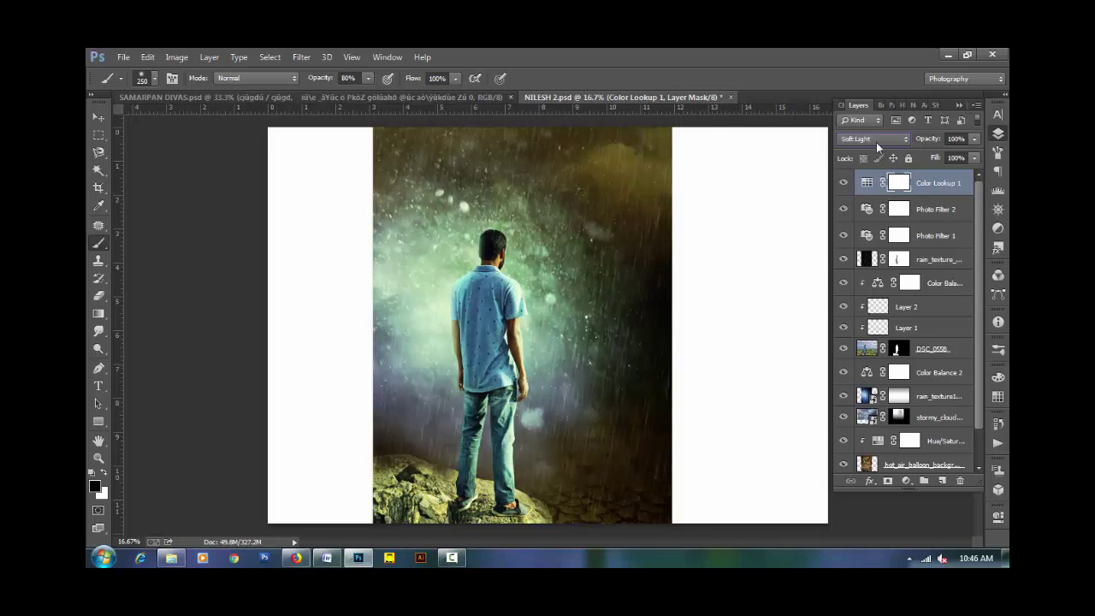
{"action": "left_click_drag", "start_coordinate": [923, 138], "coordinate": [896, 149]}
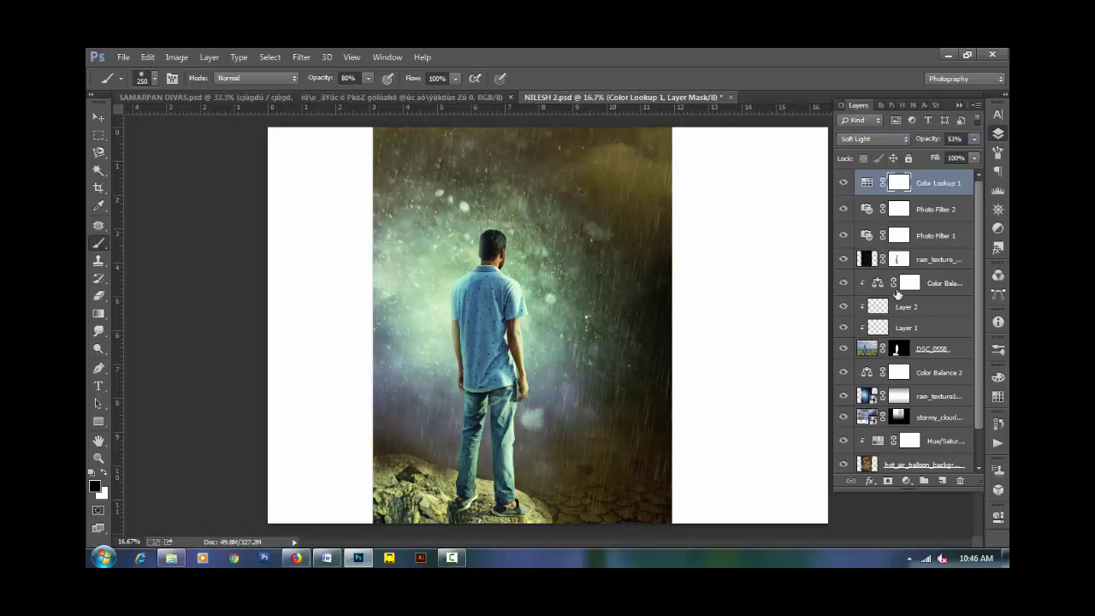
Load the photo area as a selection and give Color Lookup 1 a white mask.
{"action": "left_click", "coordinate": [868, 466], "text": "ctrl"}
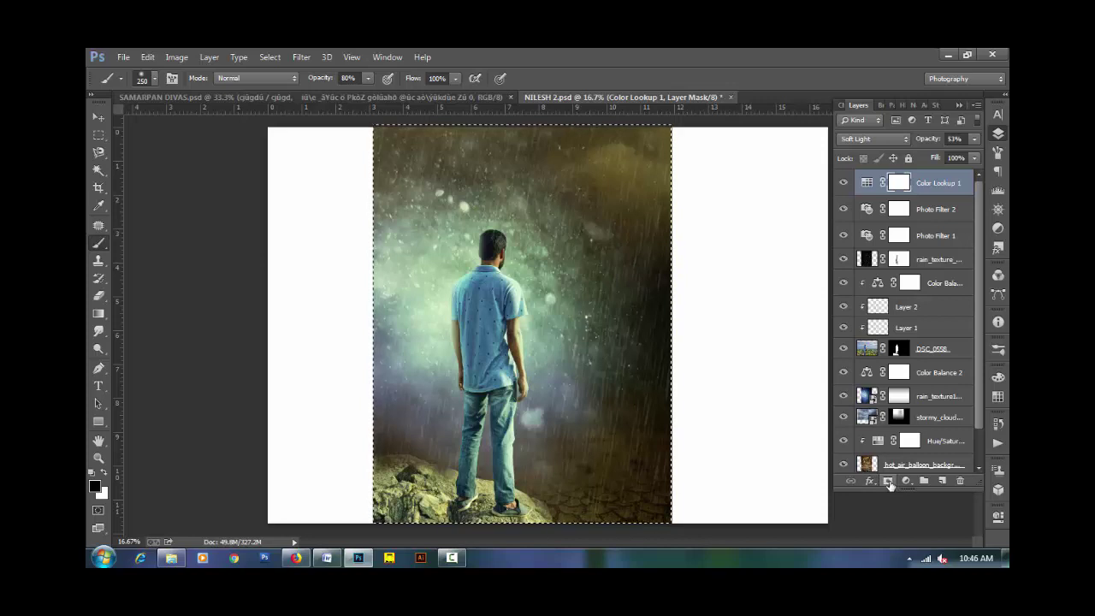
{"action": "left_click", "coordinate": [888, 482]}
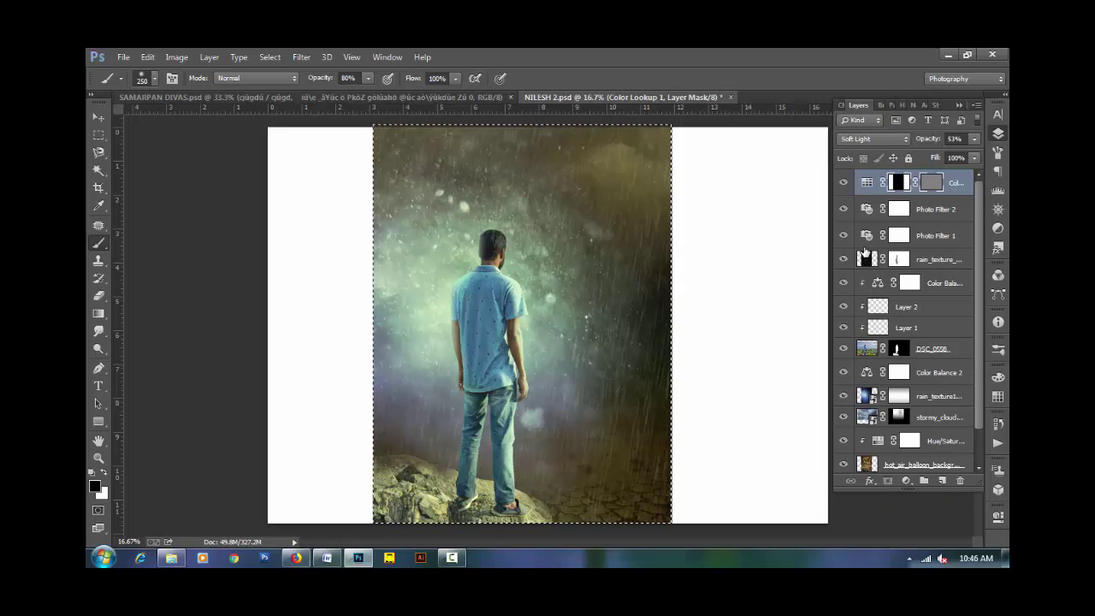
{"action": "left_click", "coordinate": [843, 185]}
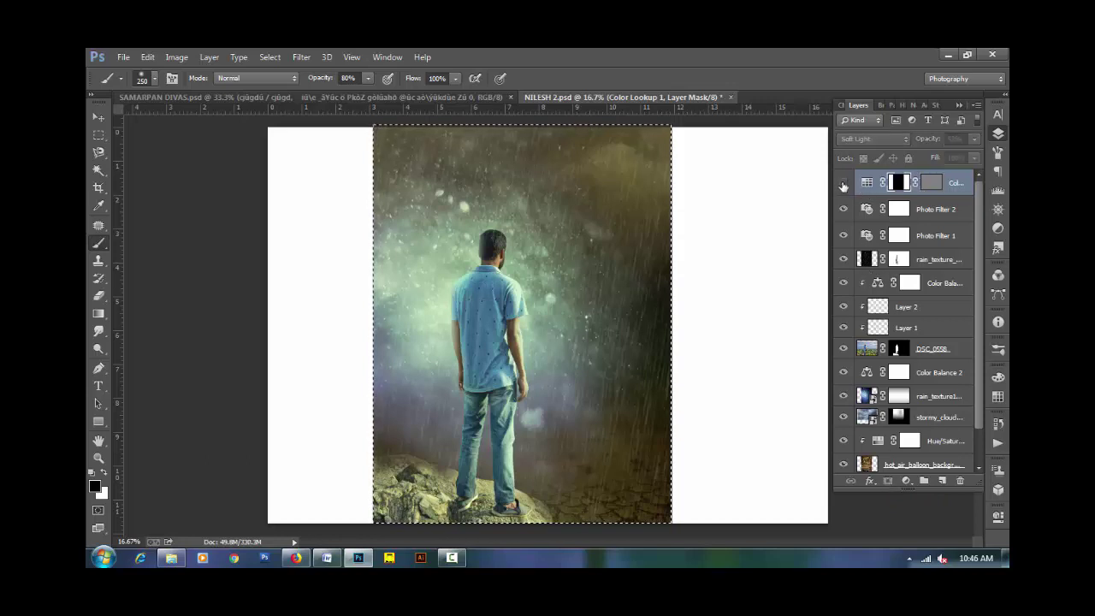
{"action": "left_click", "coordinate": [843, 184]}
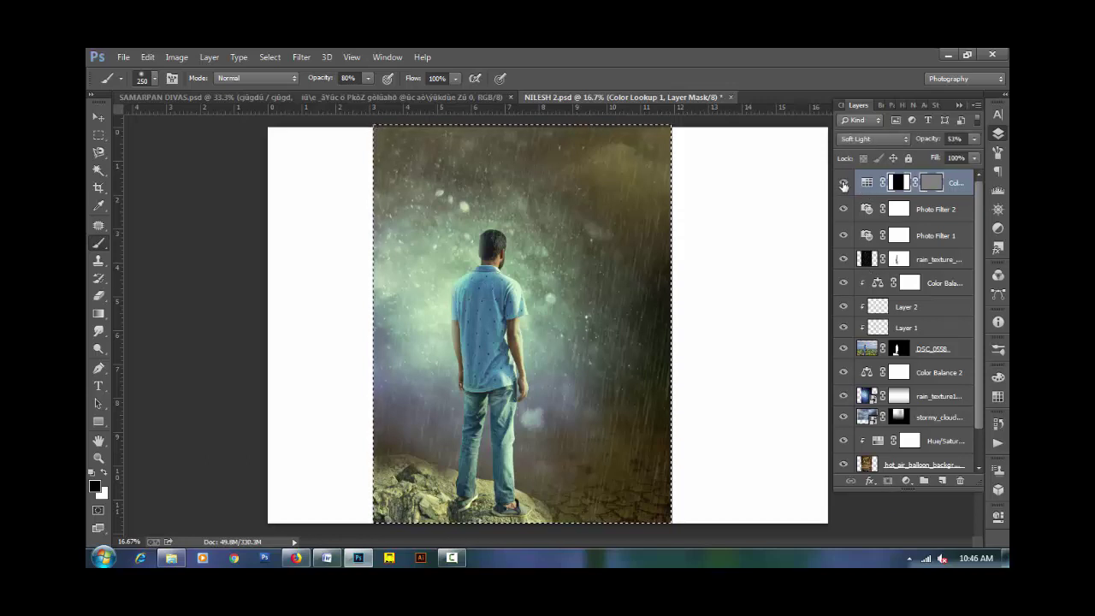
{"action": "key", "text": "ctrl+i"}
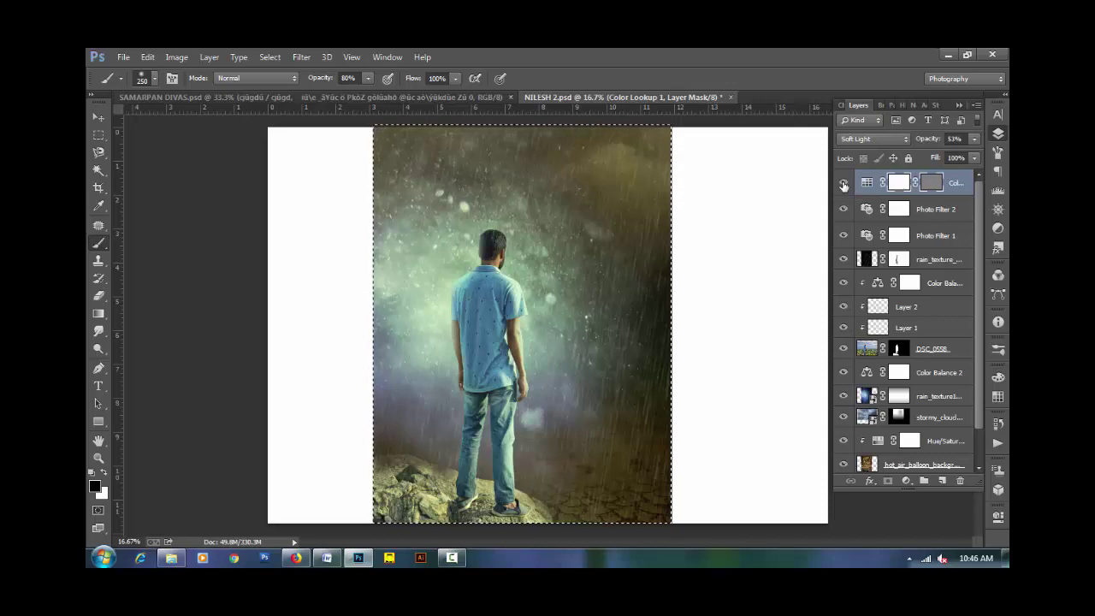
{"action": "left_click", "coordinate": [889, 482]}
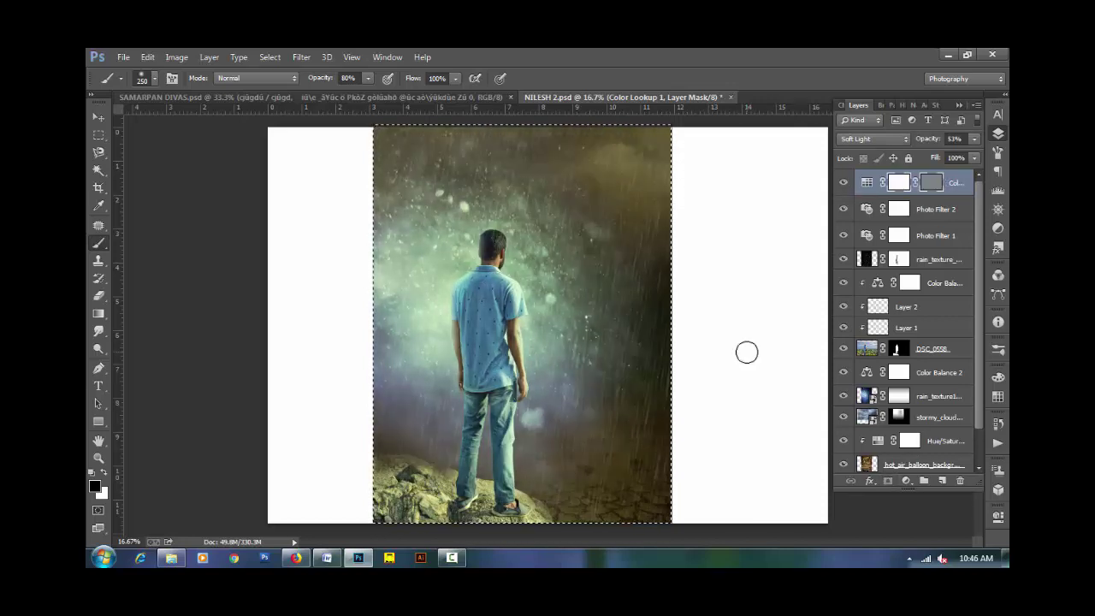
{"action": "key", "text": "ctrl+z"}
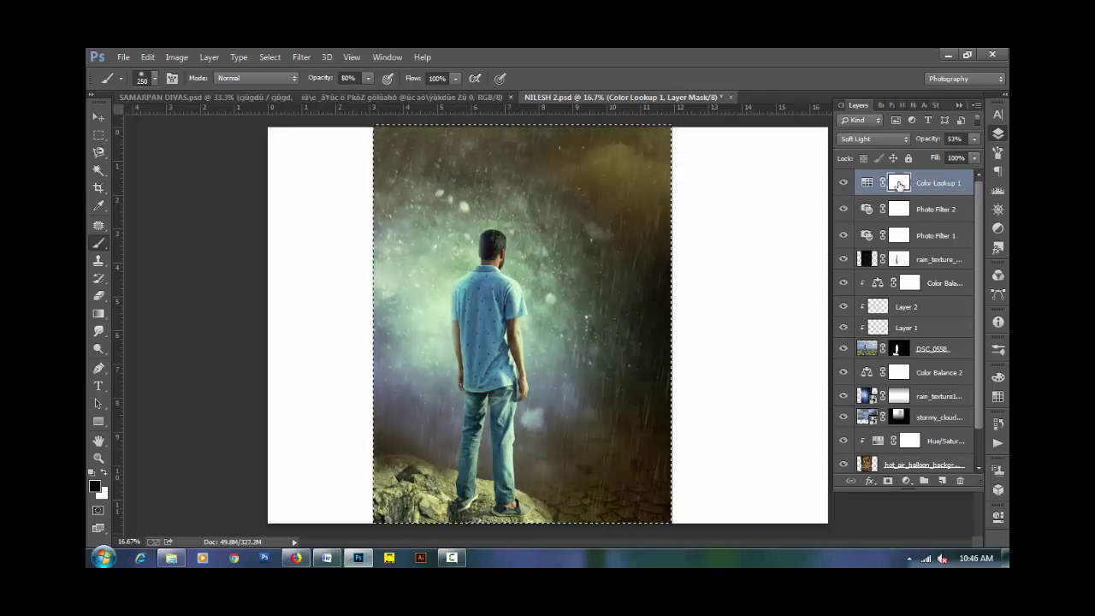
Invert the selection, fill the side margins black in the mask, and lower opacity to 36%.
{"action": "key", "text": "m"}
{"action": "right_click", "coordinate": [572, 315]}
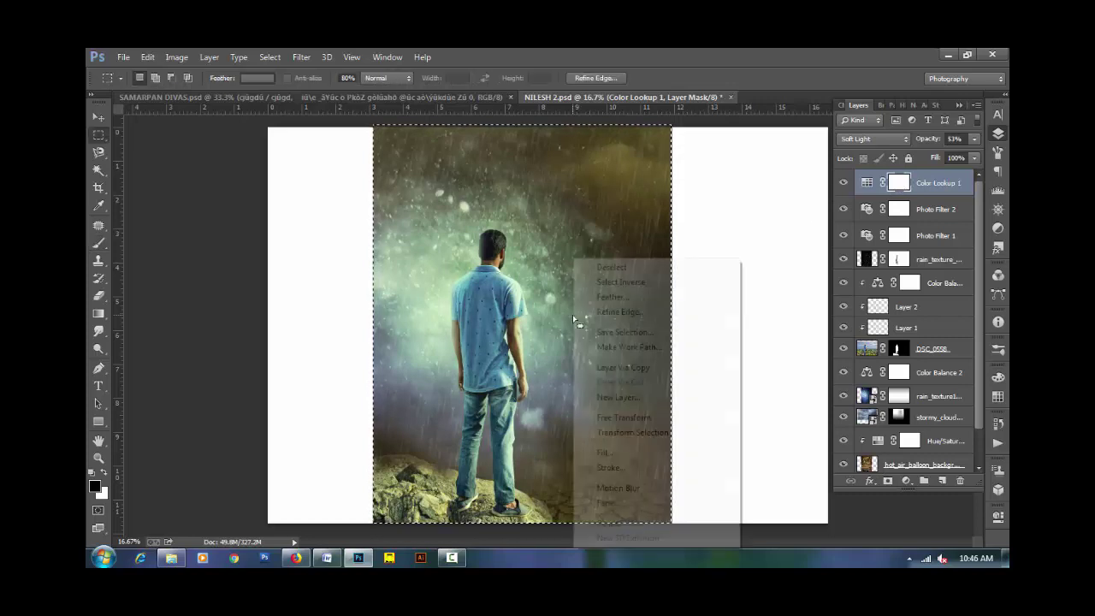
{"action": "left_click", "coordinate": [594, 284]}
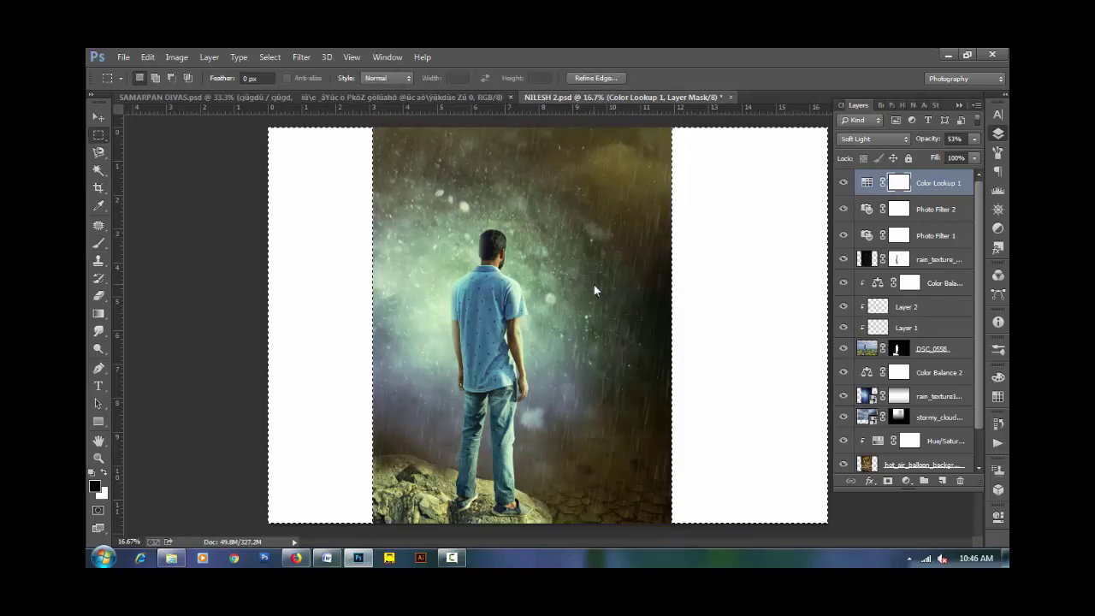
{"action": "key", "text": "alt+BackSpace"}
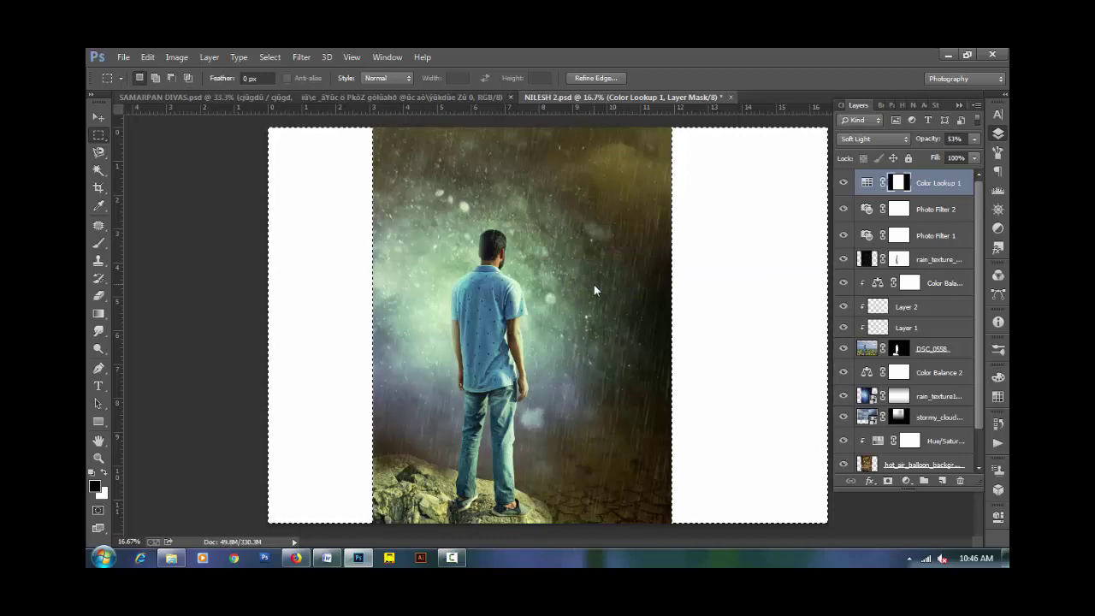
{"action": "key", "text": "ctrl+d"}
{"action": "left_click", "coordinate": [844, 184]}
{"action": "left_click", "coordinate": [844, 184]}
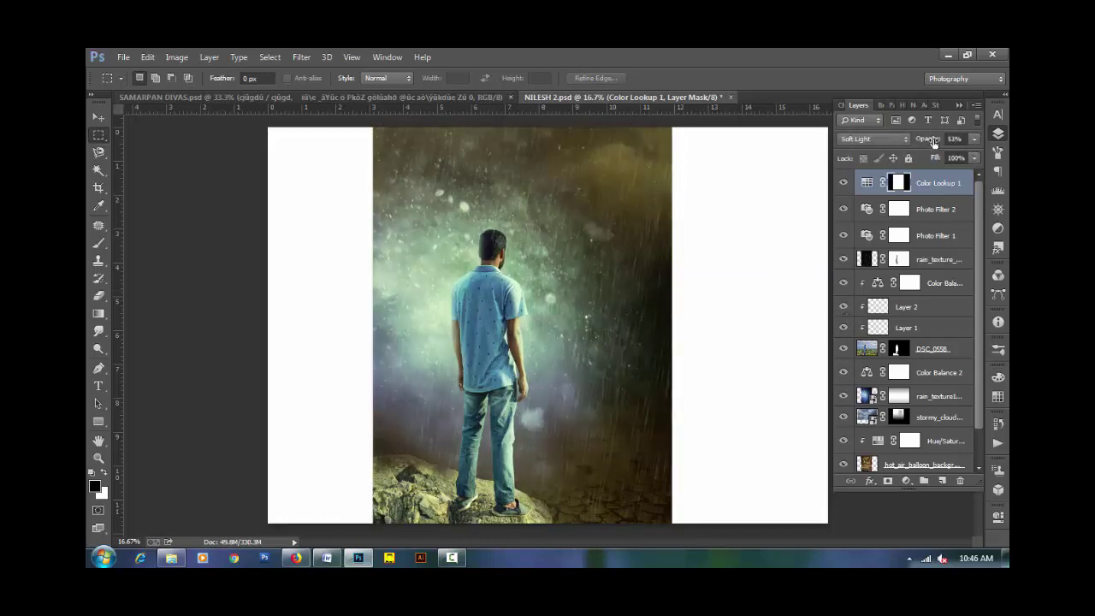
{"action": "left_click_drag", "start_coordinate": [933, 142], "coordinate": [925, 142]}
Create a new Layer 3 above Color Balance 2 and pick a bright saturated yellow.
{"action": "left_click", "coordinate": [924, 377]}
{"action": "left_click", "coordinate": [942, 481]}
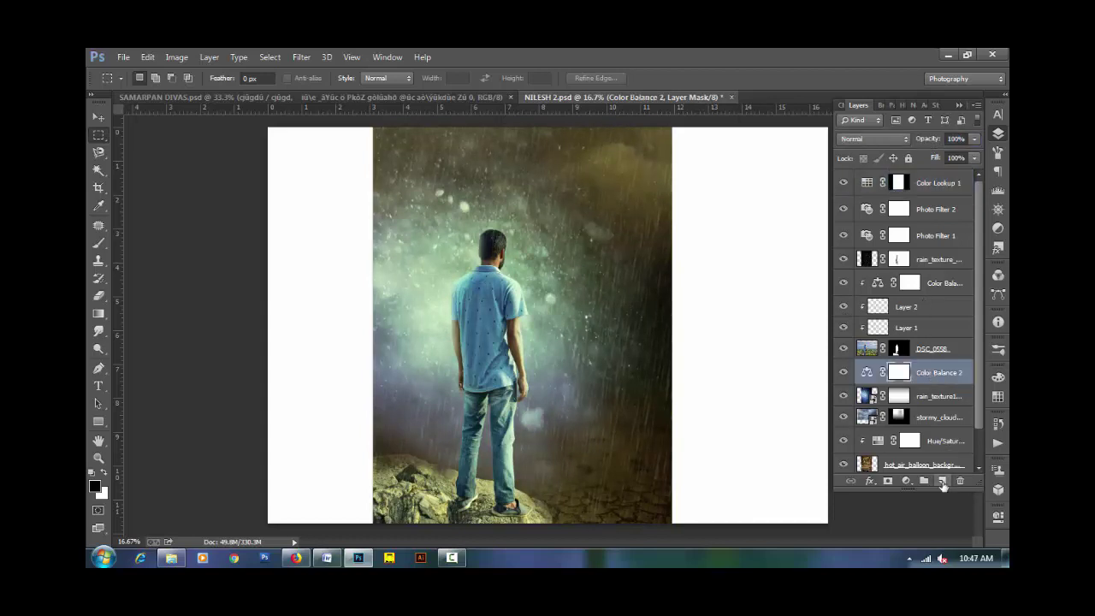
{"action": "left_click", "coordinate": [99, 244]}
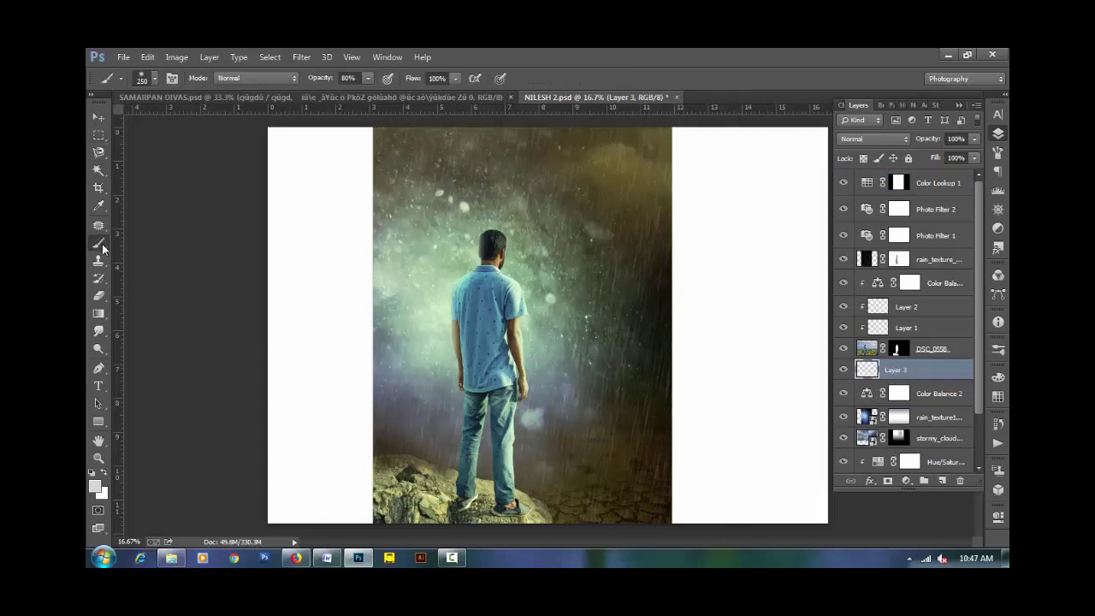
{"action": "left_click", "coordinate": [96, 487]}
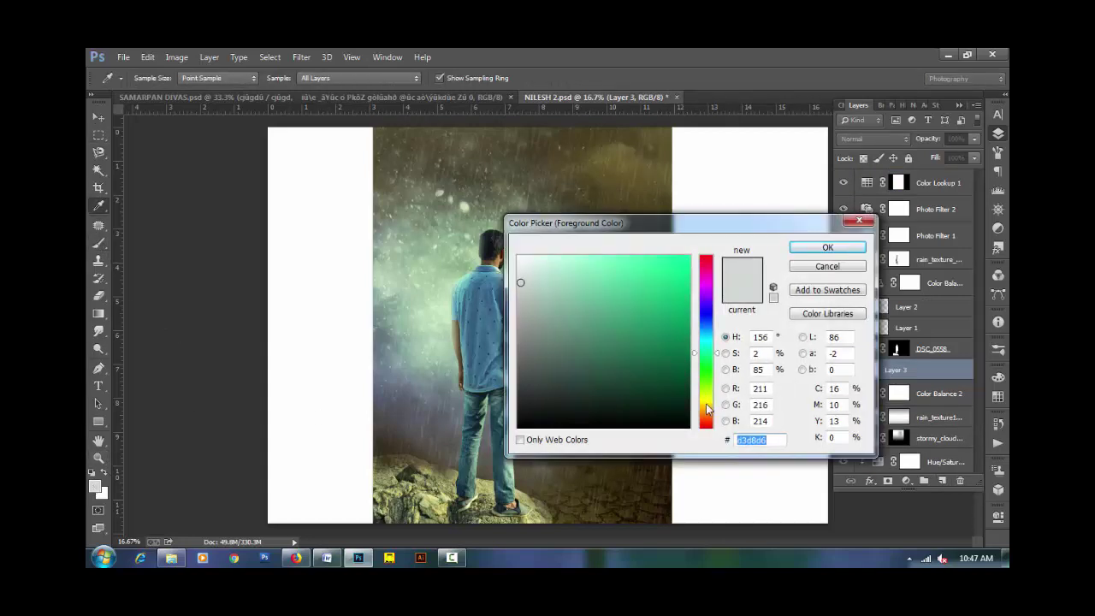
{"action": "left_click", "coordinate": [707, 403]}
{"action": "left_click", "coordinate": [690, 257]}
{"action": "left_click", "coordinate": [827, 247]}
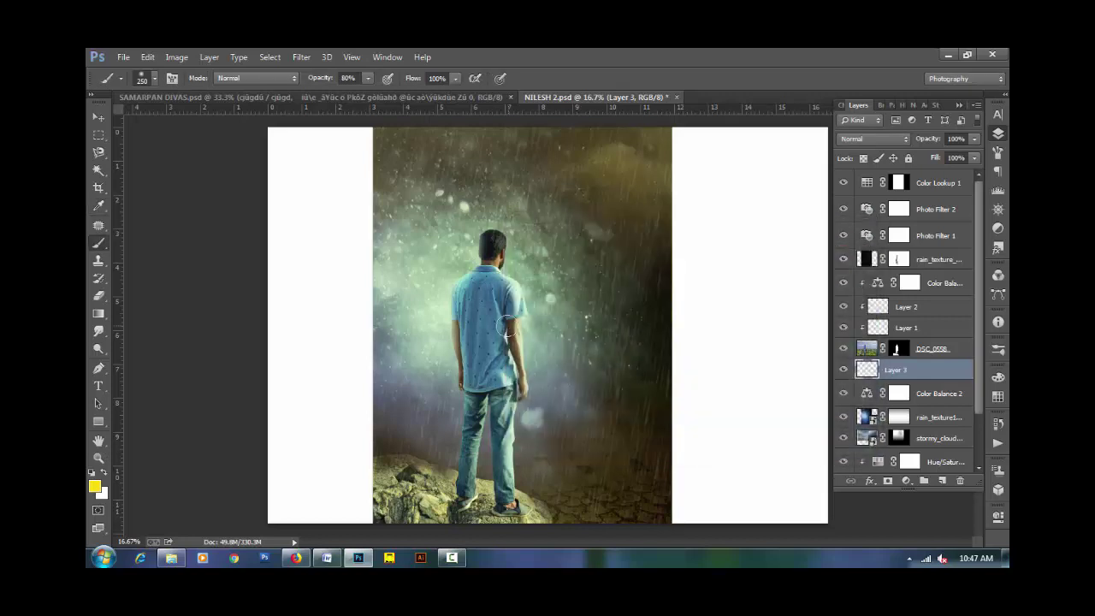
Paint a large yellow glow behind the man and blend Layer 3 as Color Dodge.
{"action": "key", "text": "bracketright"}
{"action": "key", "text": "bracketright"}
{"action": "key", "text": "bracketright"}
{"action": "key", "text": "bracketright"}
{"action": "key", "text": "bracketright"}
{"action": "key", "text": "bracketright"}
{"action": "key", "text": "bracketright"}
{"action": "left_click", "coordinate": [492, 330]}
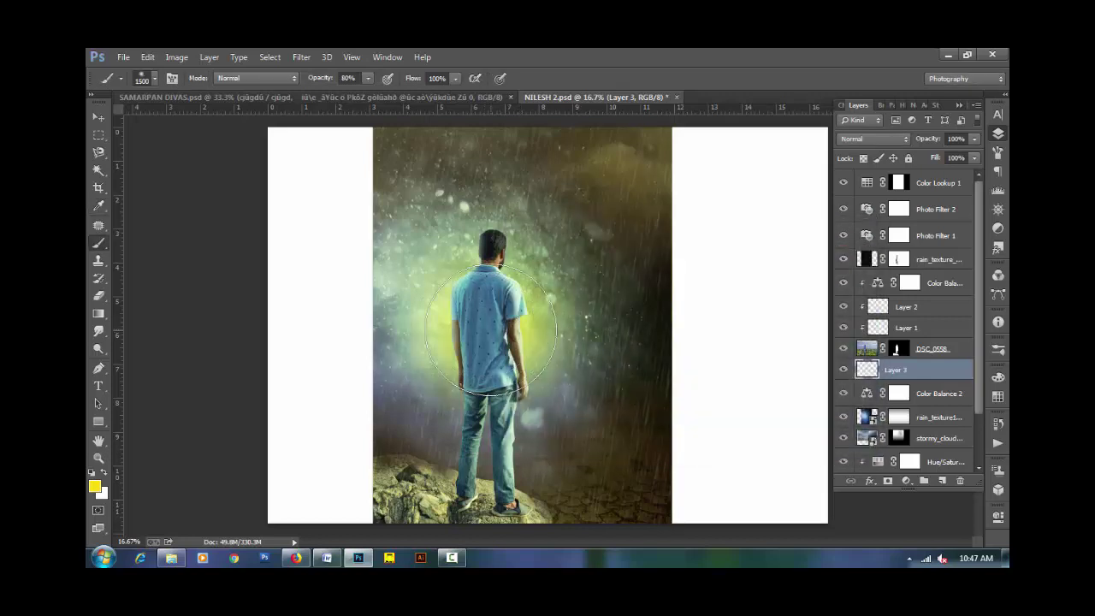
{"action": "left_click", "coordinate": [875, 139]}
{"action": "left_click", "coordinate": [880, 271]}
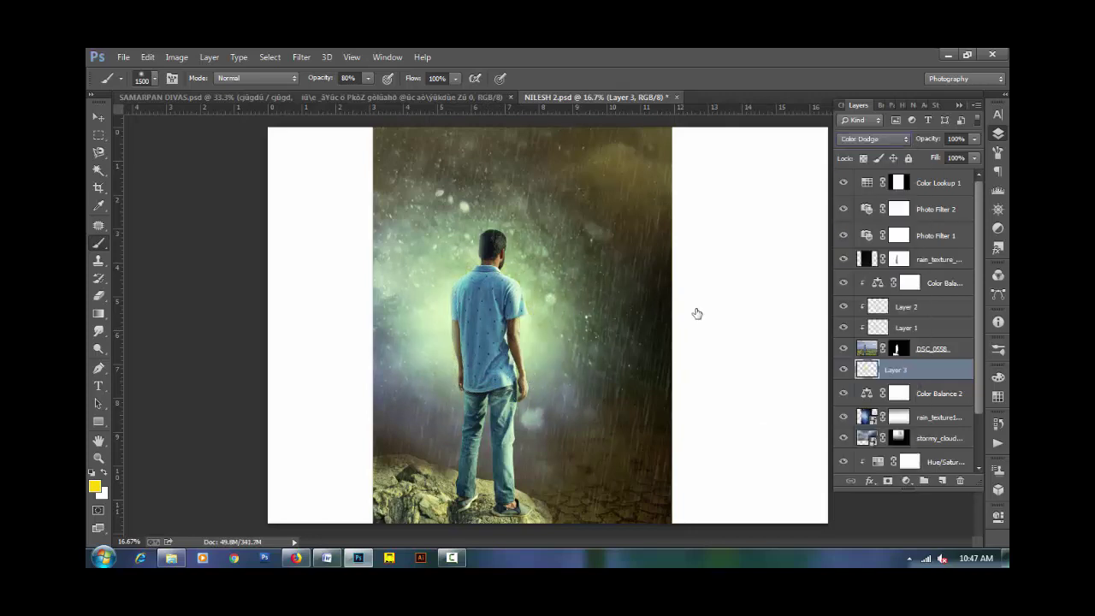
{"action": "left_click", "coordinate": [99, 118]}
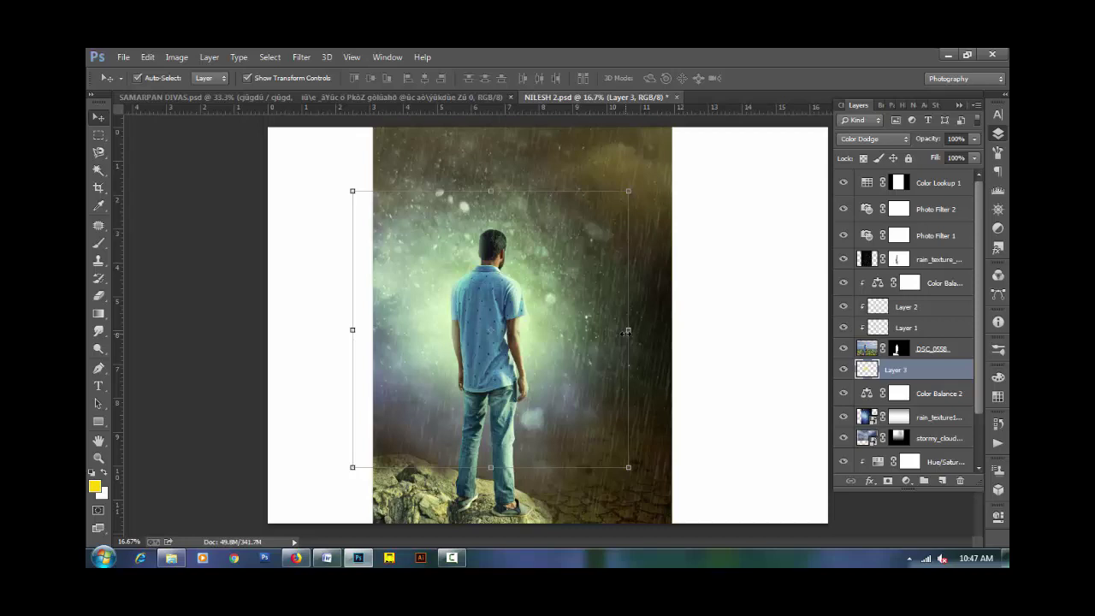
{"action": "key", "text": "h"}
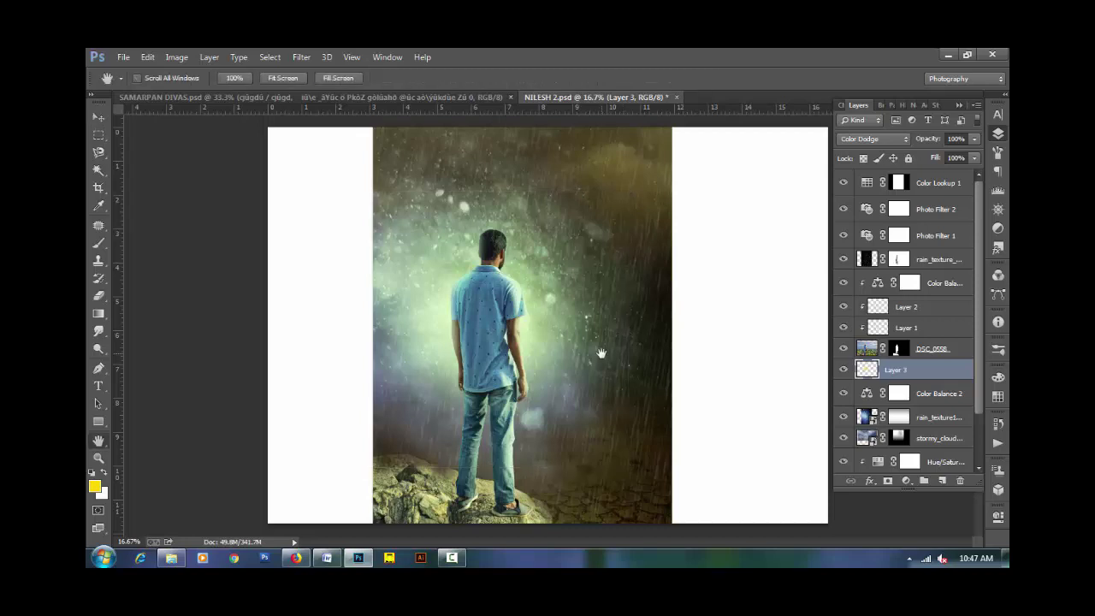
{"action": "left_click", "coordinate": [941, 186]}
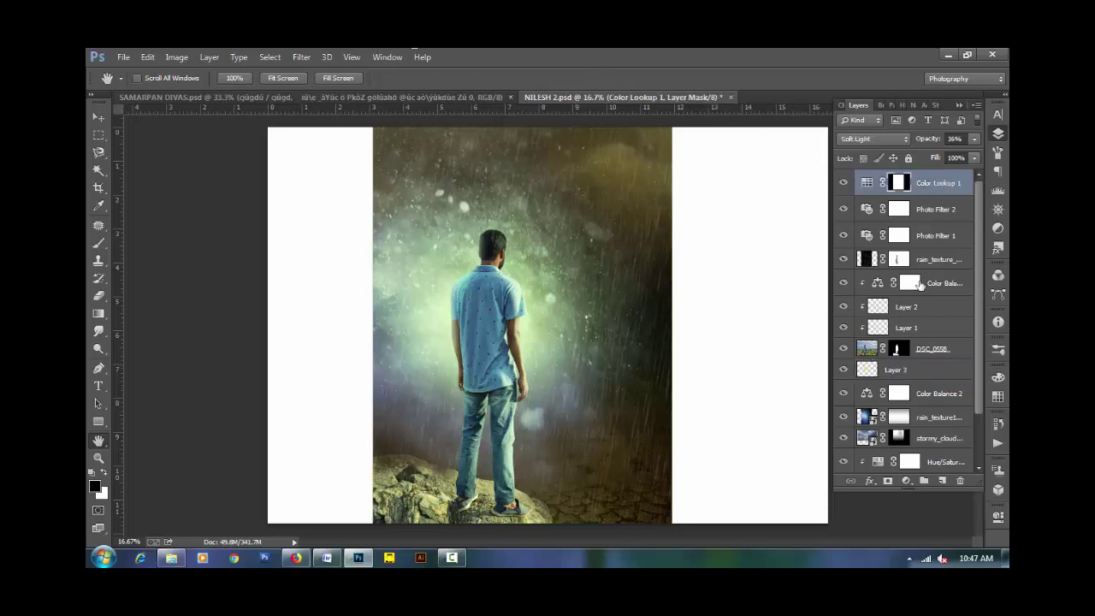
Add a Gradient Fill layer with default settings and target its layer mask.
{"action": "left_click", "coordinate": [906, 480]}
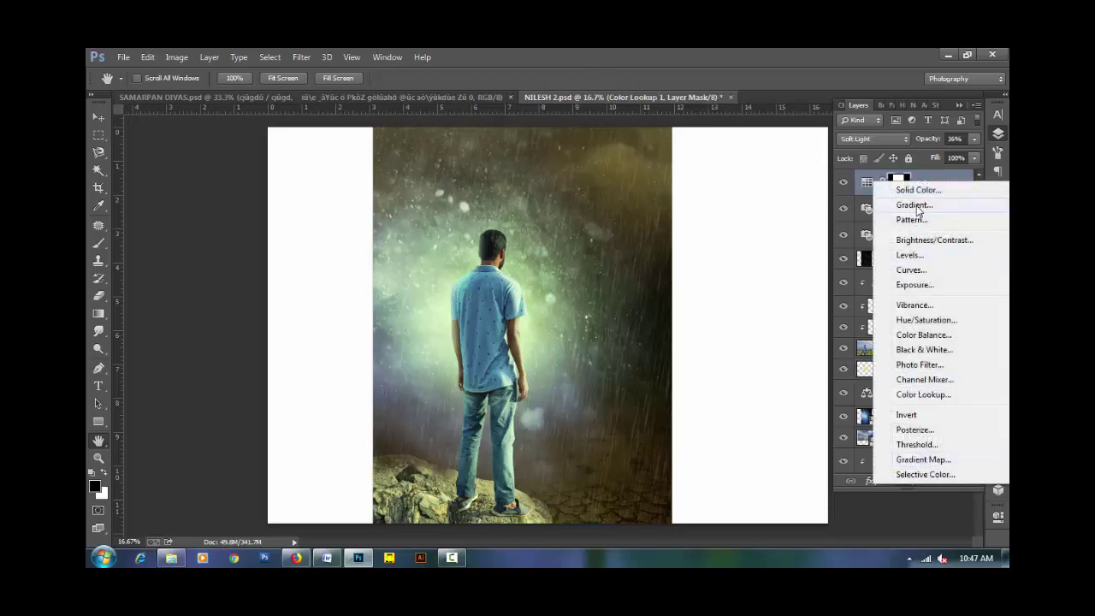
{"action": "left_click", "coordinate": [913, 206]}
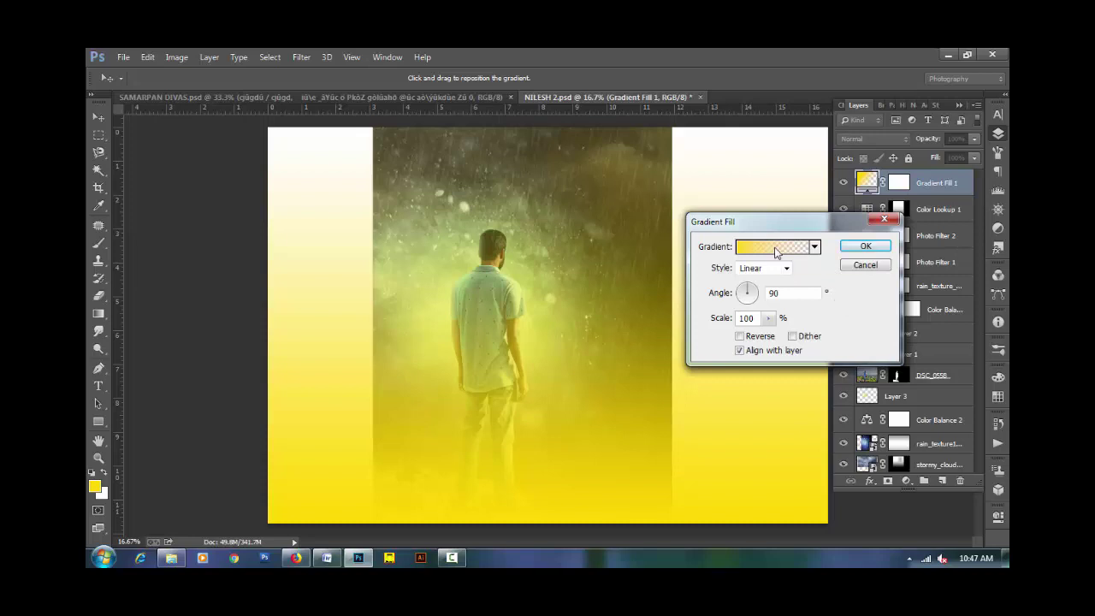
{"action": "left_click", "coordinate": [866, 245]}
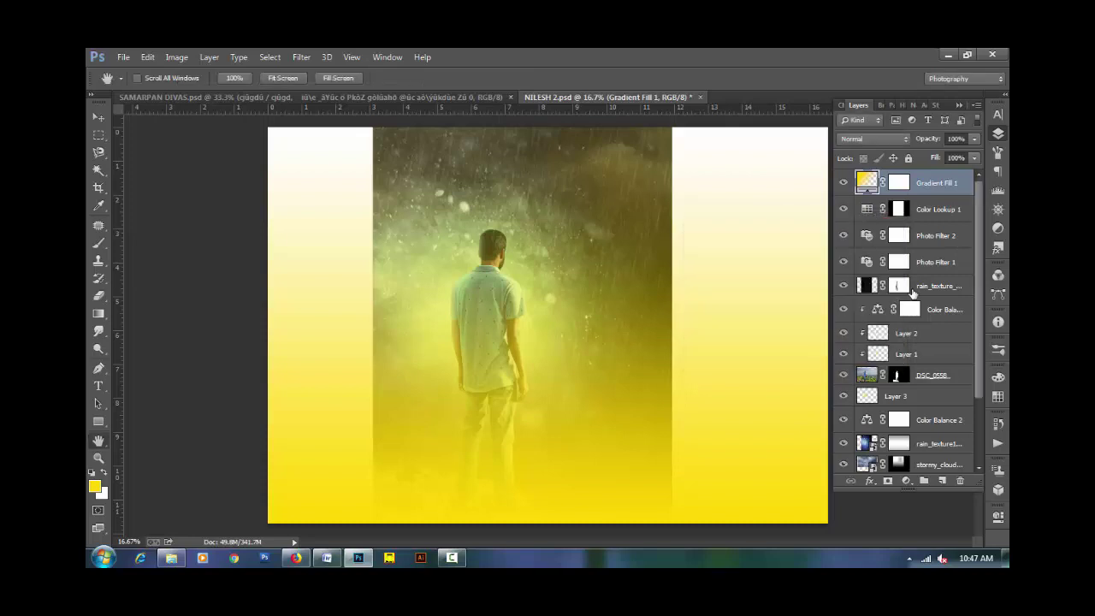
{"action": "left_click", "coordinate": [899, 182]}
{"action": "scroll", "coordinate": [901, 416], "scroll_direction": "down", "scroll_amount": 3}
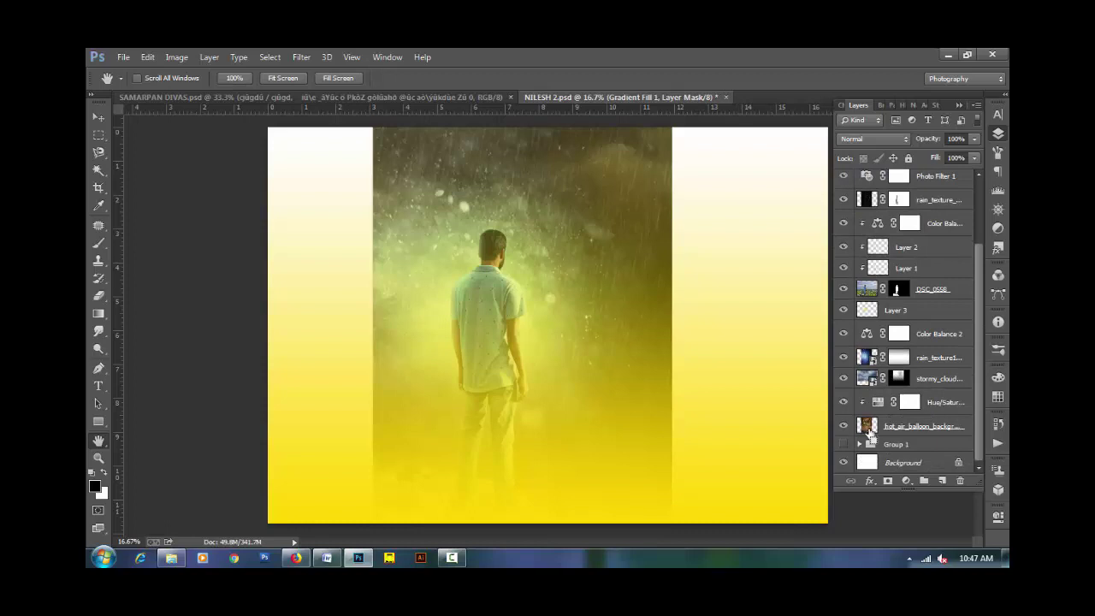
Load the photo selection, invert it, and fill the mask black over the side strips.
{"action": "left_click", "coordinate": [868, 427], "text": "ctrl"}
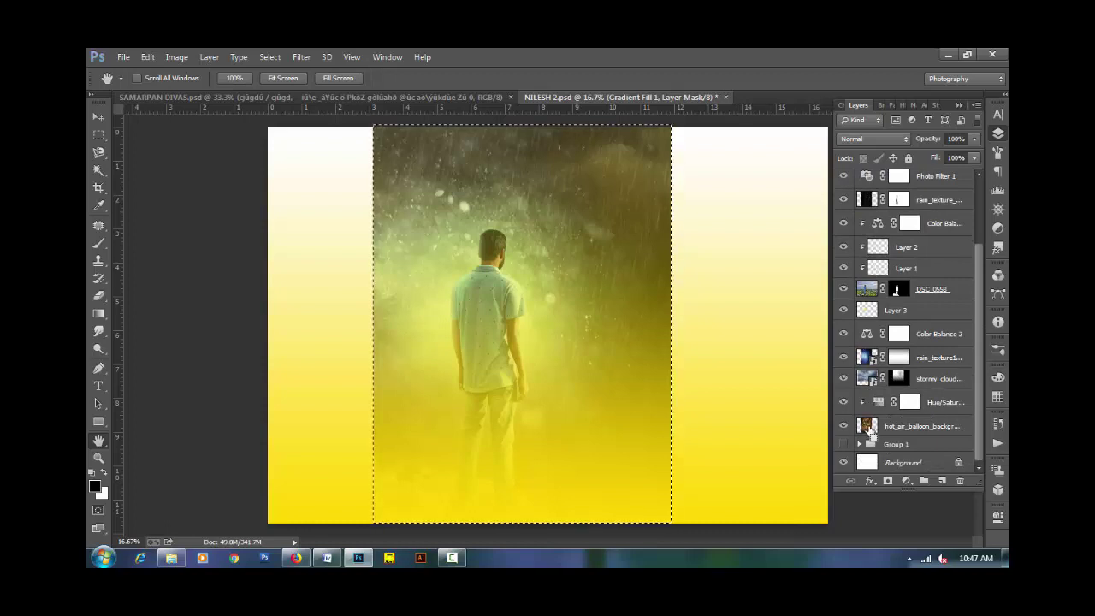
{"action": "key", "text": "m"}
{"action": "right_click", "coordinate": [654, 338]}
{"action": "left_click", "coordinate": [684, 282]}
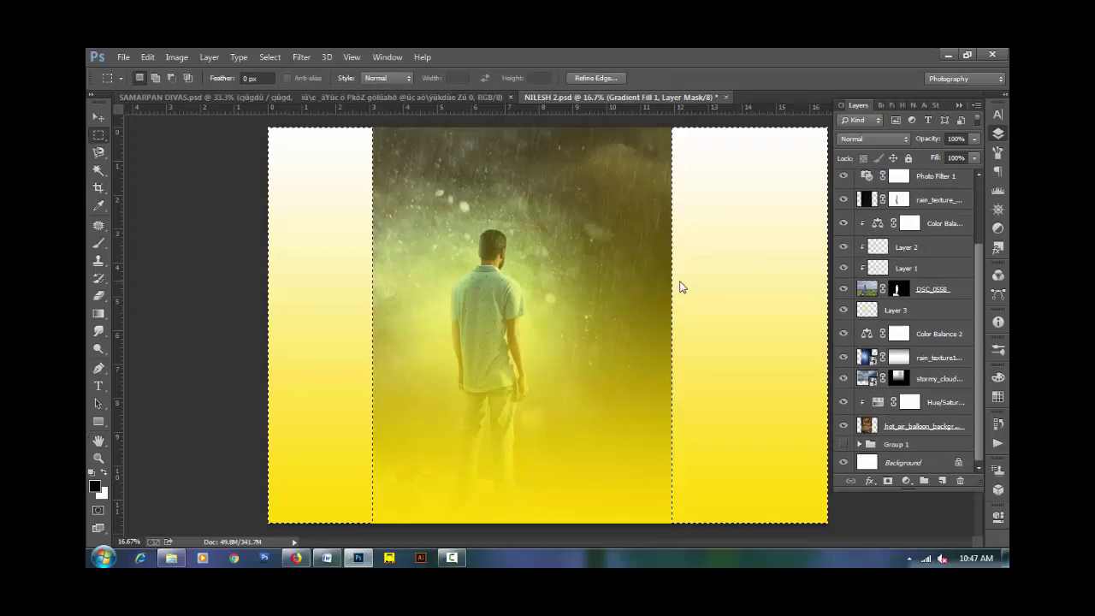
{"action": "key", "text": "alt+BackSpace"}
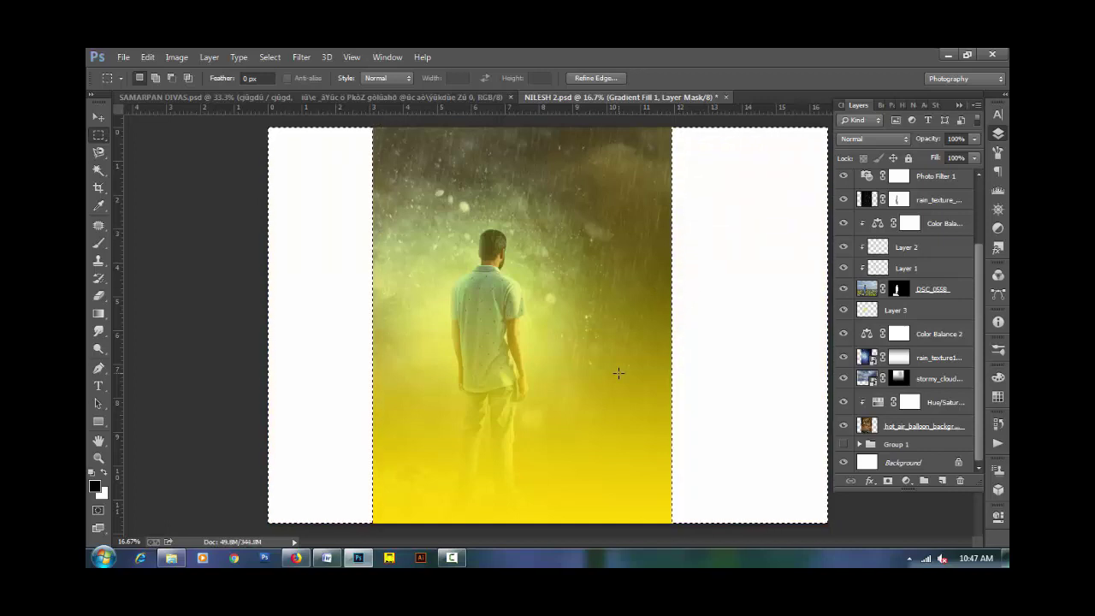
{"action": "key", "text": "ctrl+d"}
Crop the left and right edges in to the photo's edges and commit.
{"action": "key", "text": "c"}
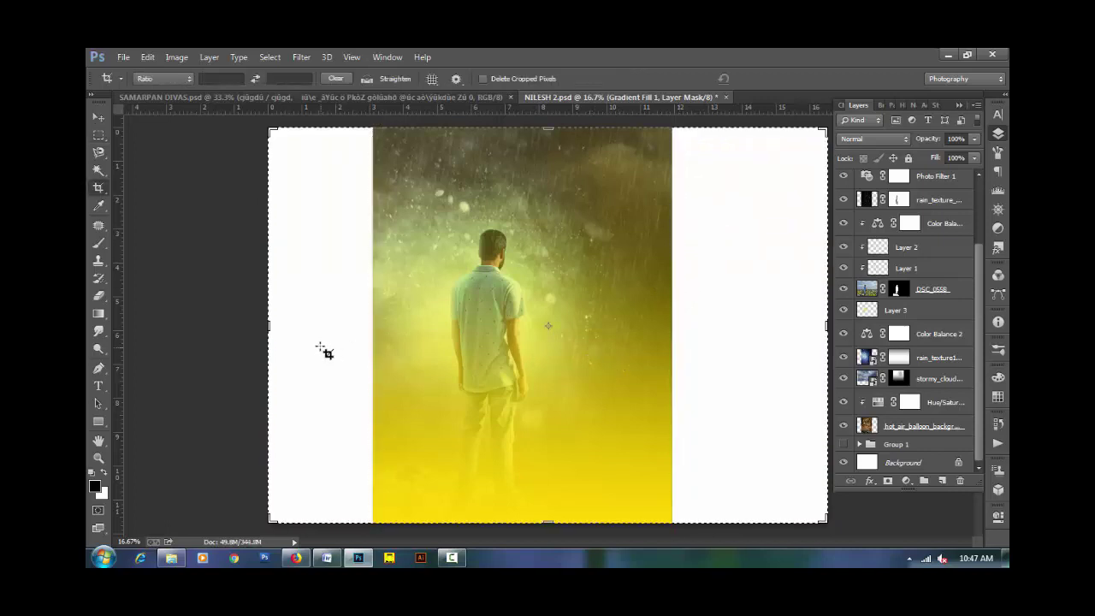
{"action": "left_click_drag", "start_coordinate": [269, 325], "coordinate": [268, 326]}
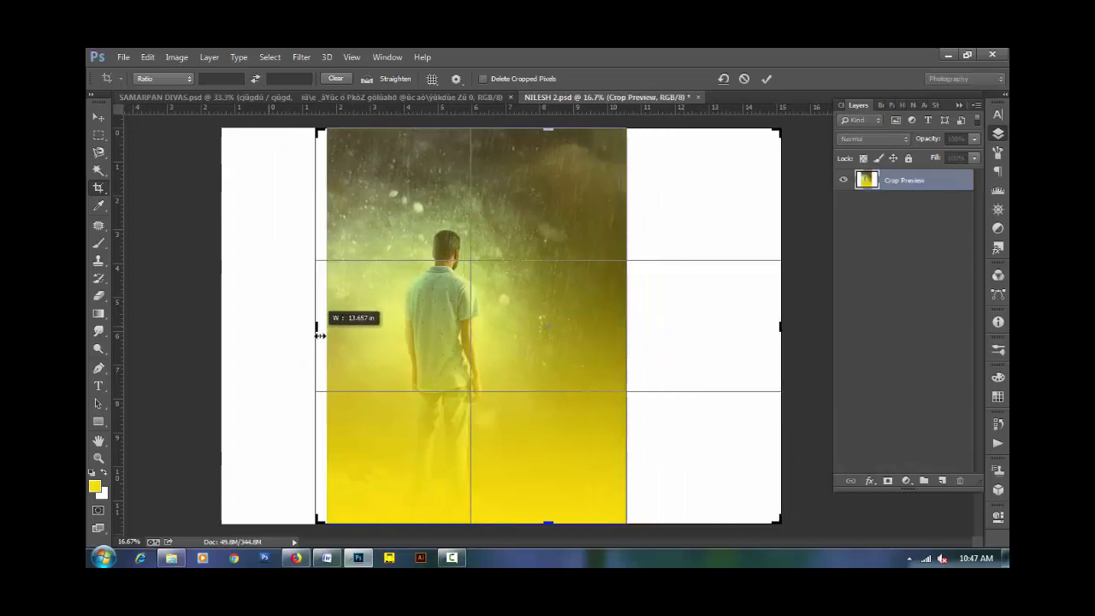
{"action": "left_click_drag", "start_coordinate": [269, 326], "coordinate": [321, 326]}
{"action": "left_click_drag", "start_coordinate": [779, 329], "coordinate": [701, 337]}
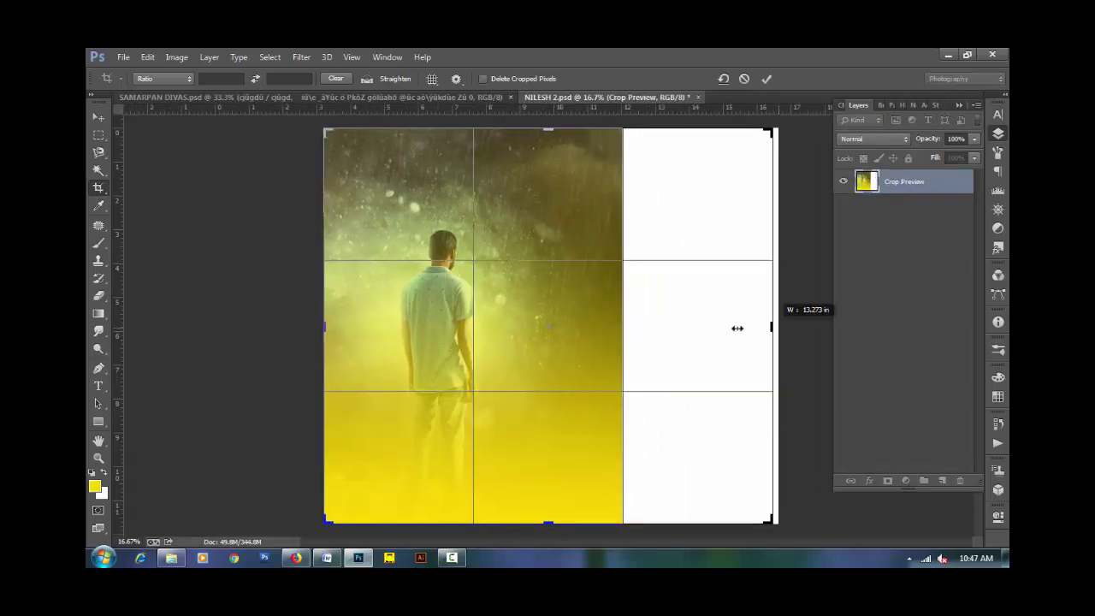
{"action": "left_click", "coordinate": [767, 79]}
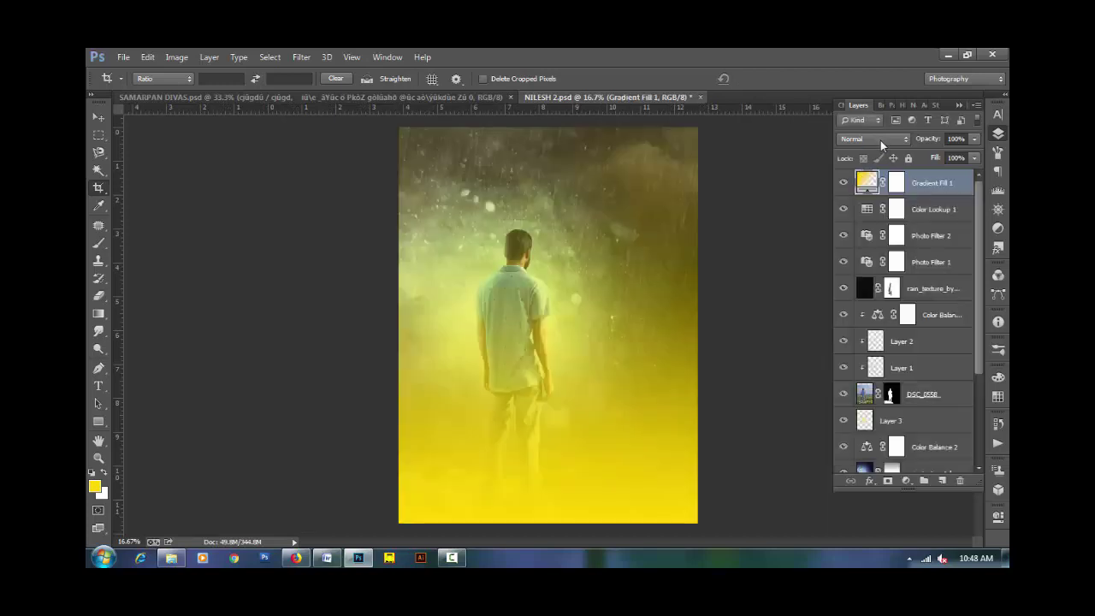
Change Gradient Fill 1's blend mode from Lighten, scrolling through modes to Hard Light.
{"action": "left_click", "coordinate": [880, 141]}
{"action": "left_click", "coordinate": [871, 252]}
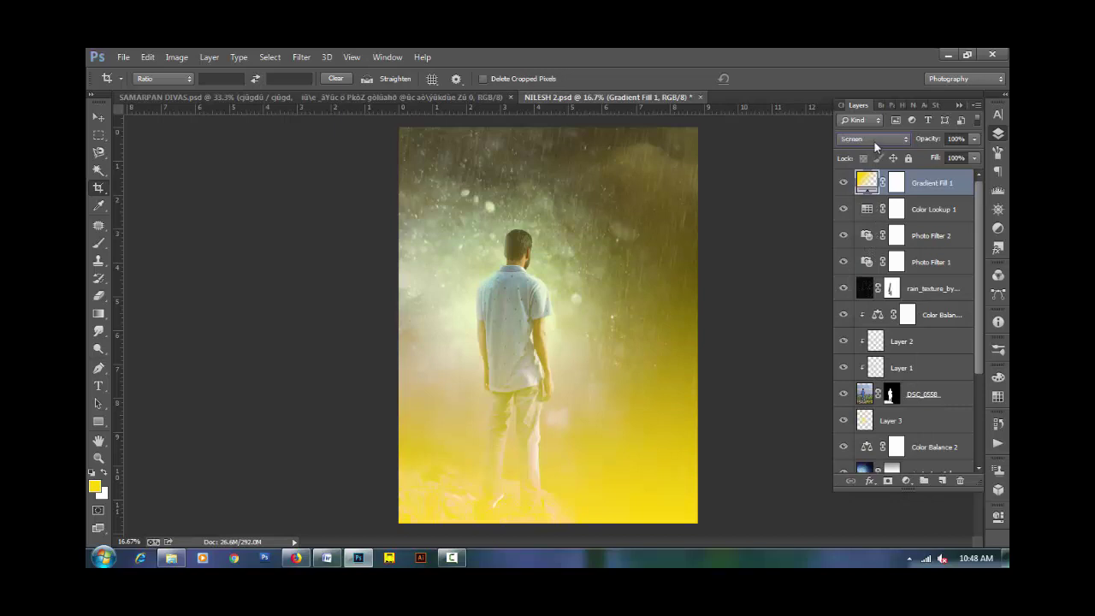
{"action": "scroll", "coordinate": [873, 145], "scroll_direction": "down", "scroll_amount": 1}
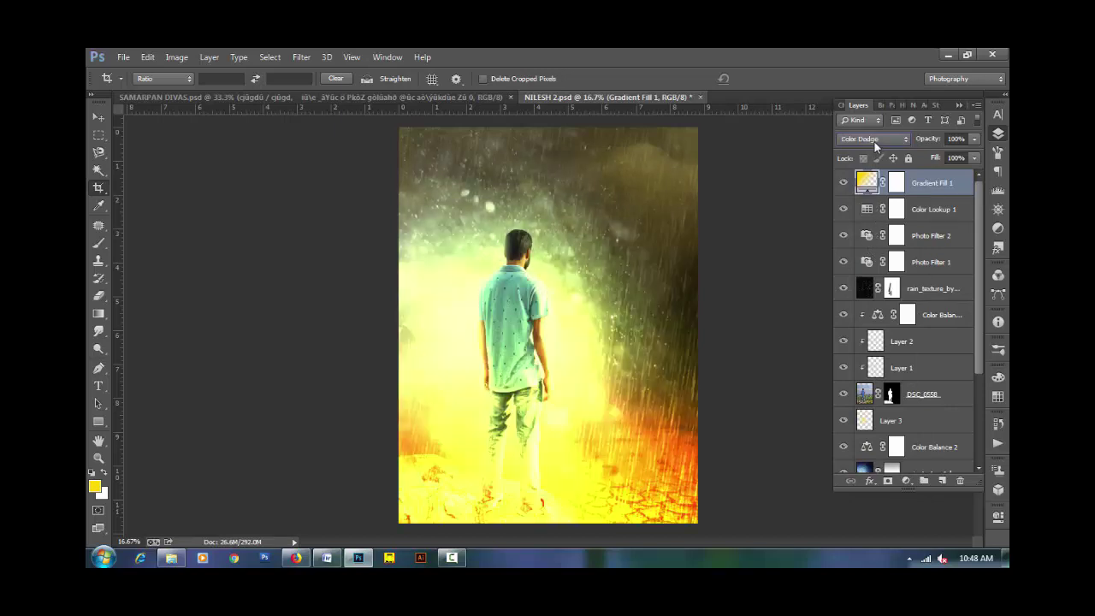
{"action": "scroll", "coordinate": [874, 147], "scroll_direction": "down", "scroll_amount": 1}
{"action": "scroll", "coordinate": [874, 147], "scroll_direction": "down", "scroll_amount": 1}
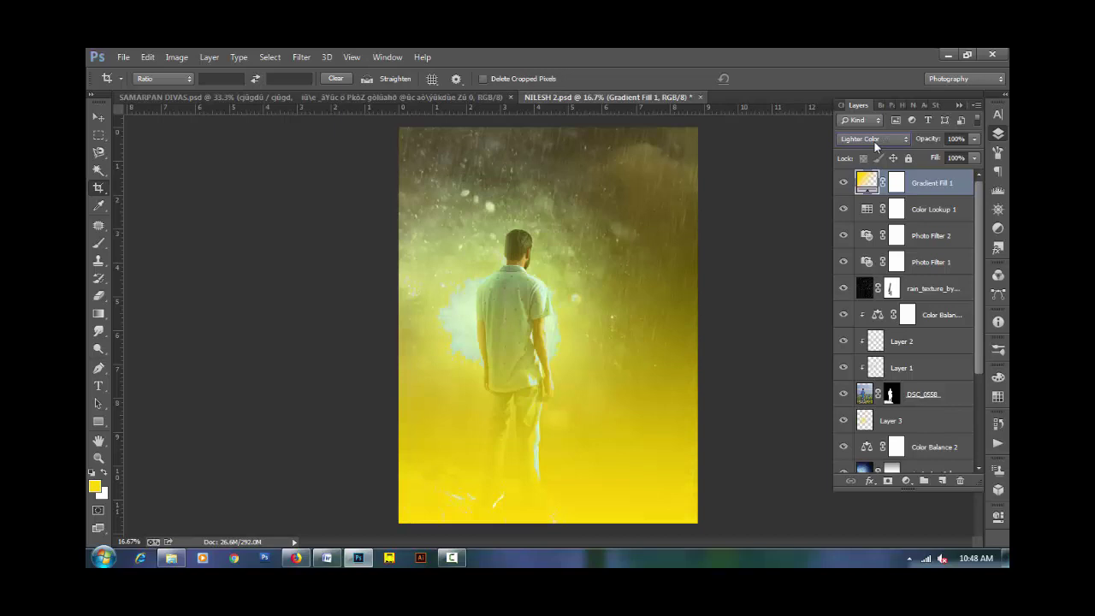
{"action": "scroll", "coordinate": [875, 147], "scroll_direction": "down", "scroll_amount": 1}
{"action": "scroll", "coordinate": [875, 148], "scroll_direction": "down", "scroll_amount": 1}
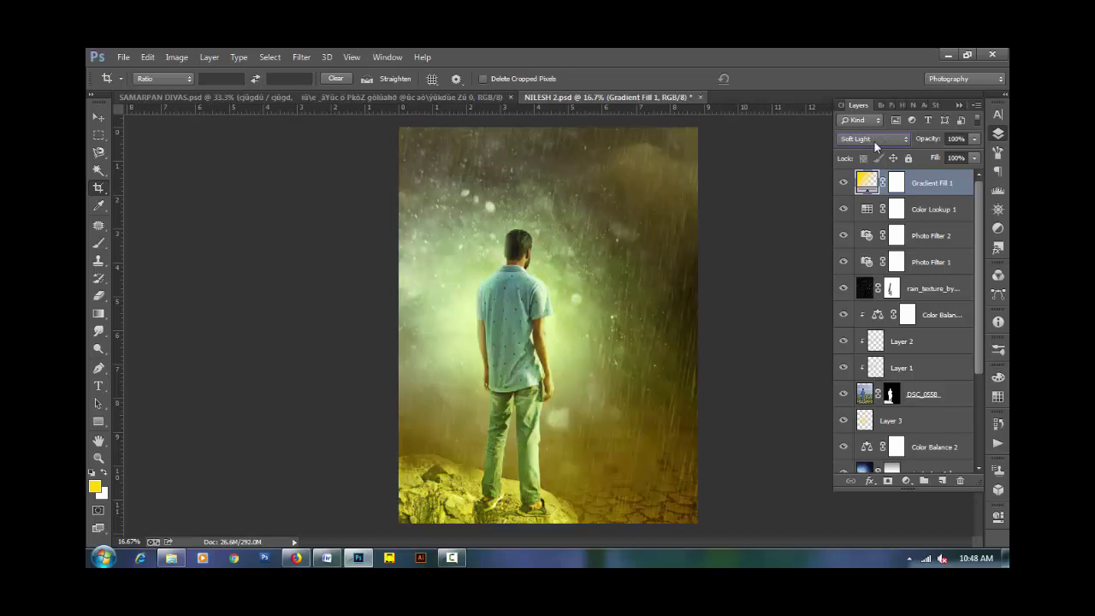
{"action": "scroll", "coordinate": [873, 145], "scroll_direction": "down", "scroll_amount": 1}
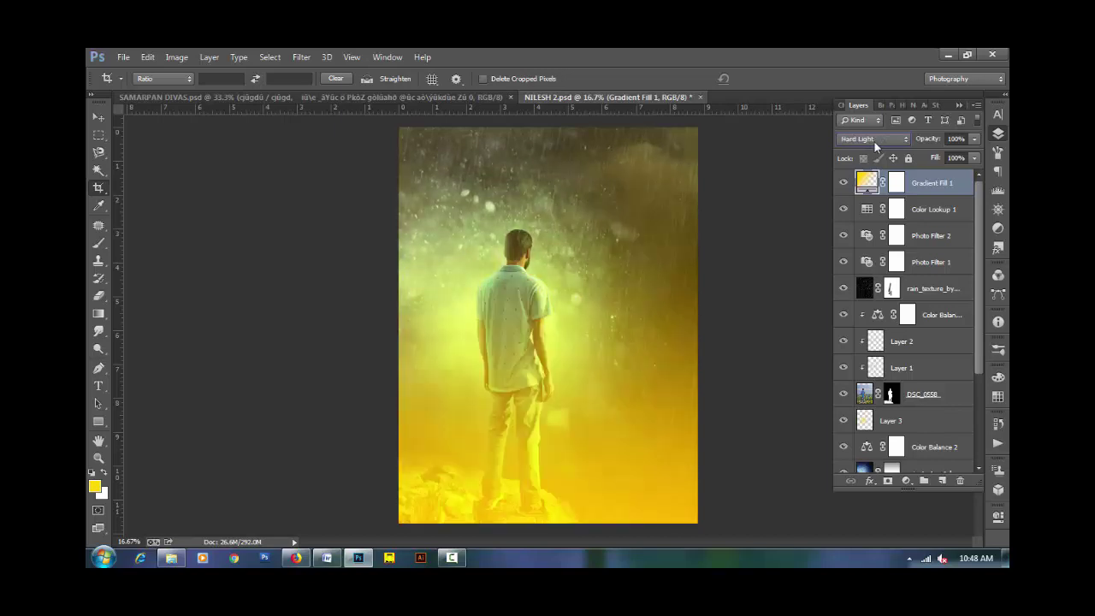
{"action": "scroll", "coordinate": [874, 140], "scroll_direction": "down", "scroll_amount": 1}
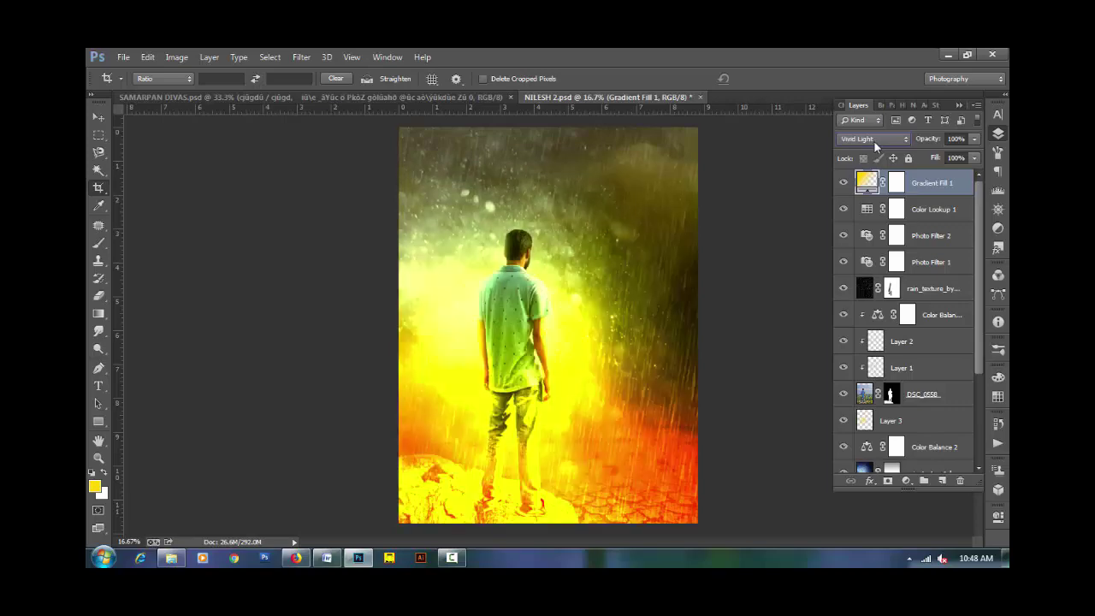
{"action": "scroll", "coordinate": [874, 140], "scroll_direction": "up", "scroll_amount": 2}
Swap the gradient fill to the brown-to-tan preset after trying purple and orange presets.
{"action": "double_click", "coordinate": [867, 181]}
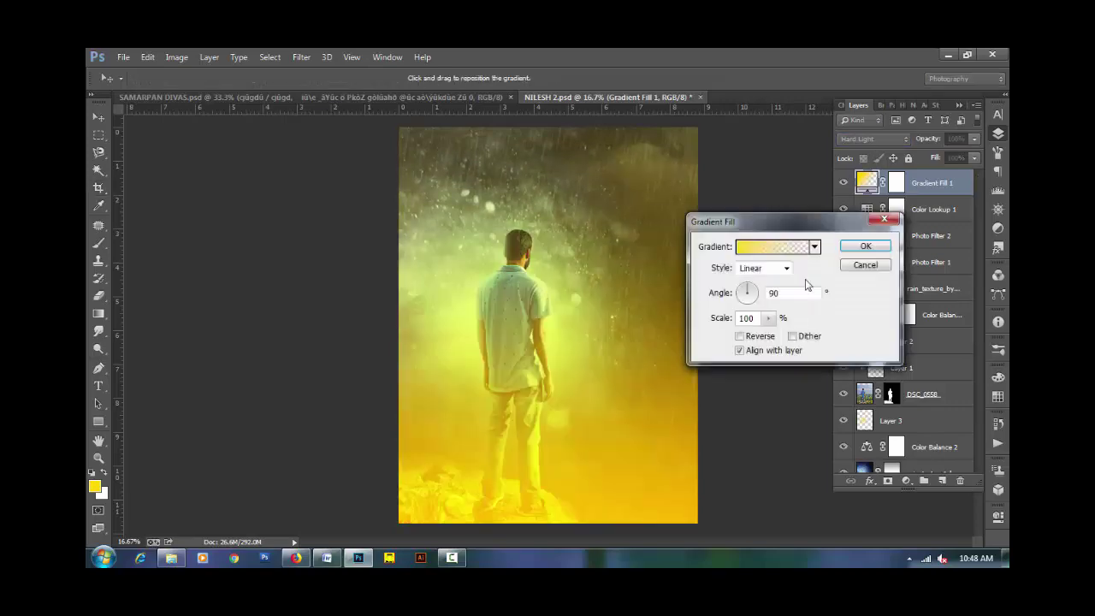
{"action": "left_click", "coordinate": [779, 248]}
{"action": "left_click_drag", "start_coordinate": [664, 172], "coordinate": [726, 174]}
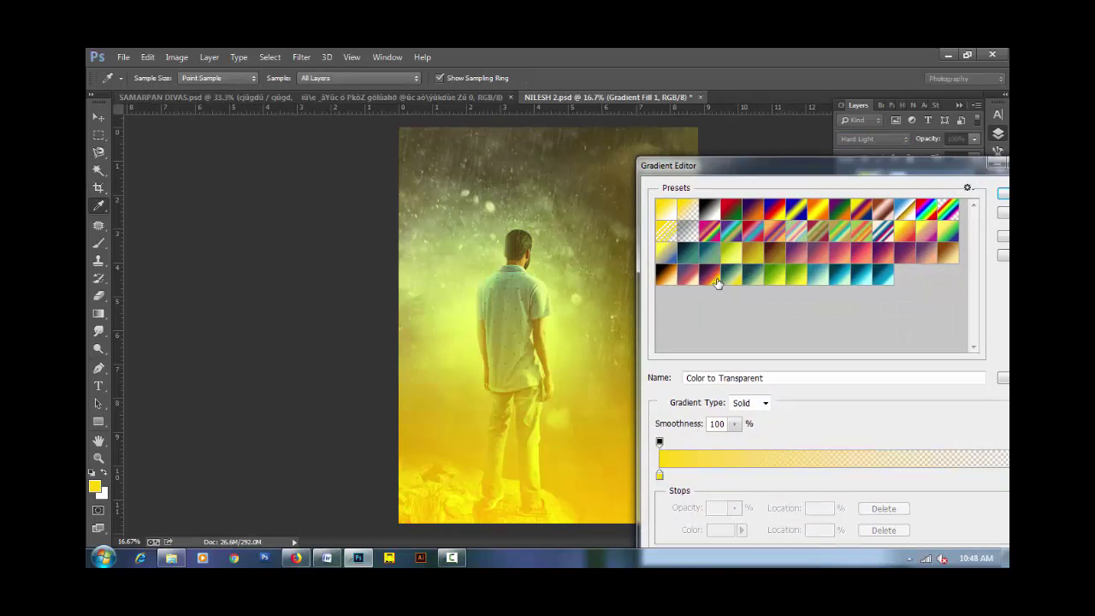
{"action": "left_click", "coordinate": [716, 279]}
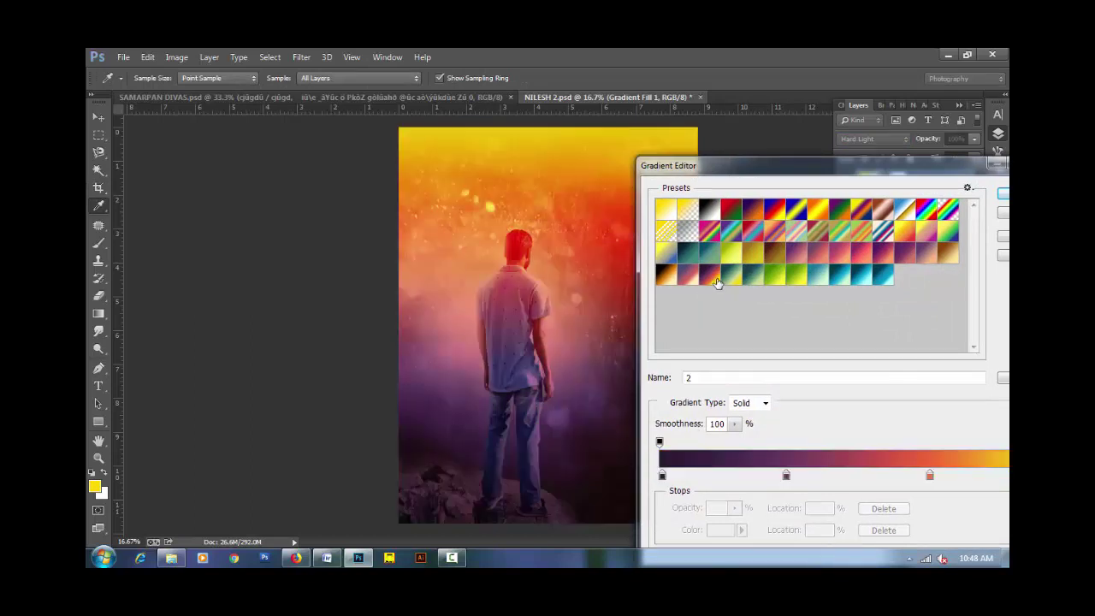
{"action": "left_click", "coordinate": [666, 275]}
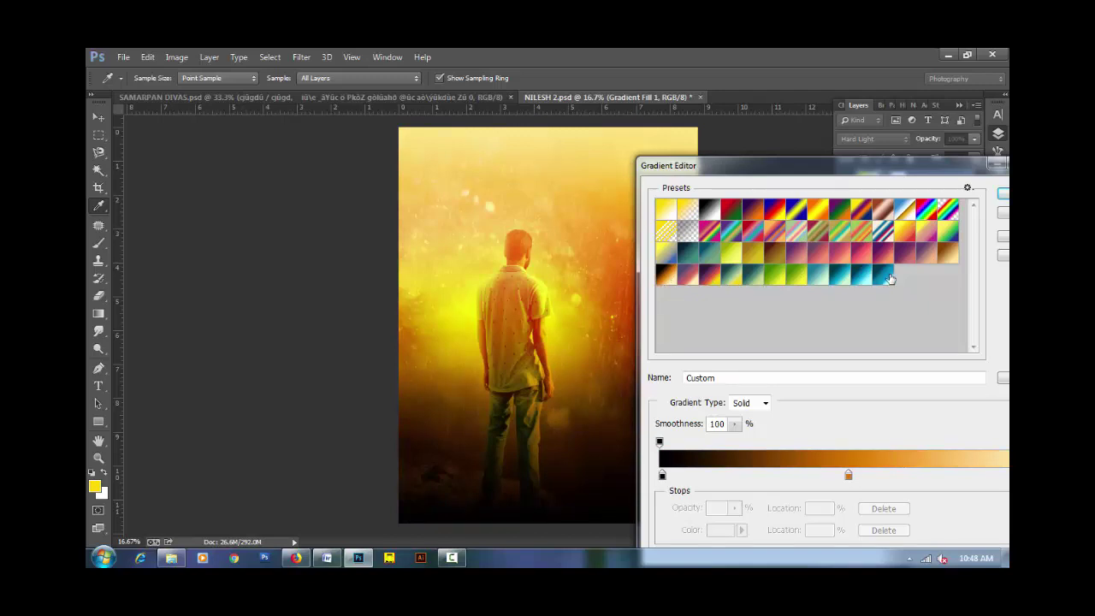
{"action": "left_click", "coordinate": [949, 255]}
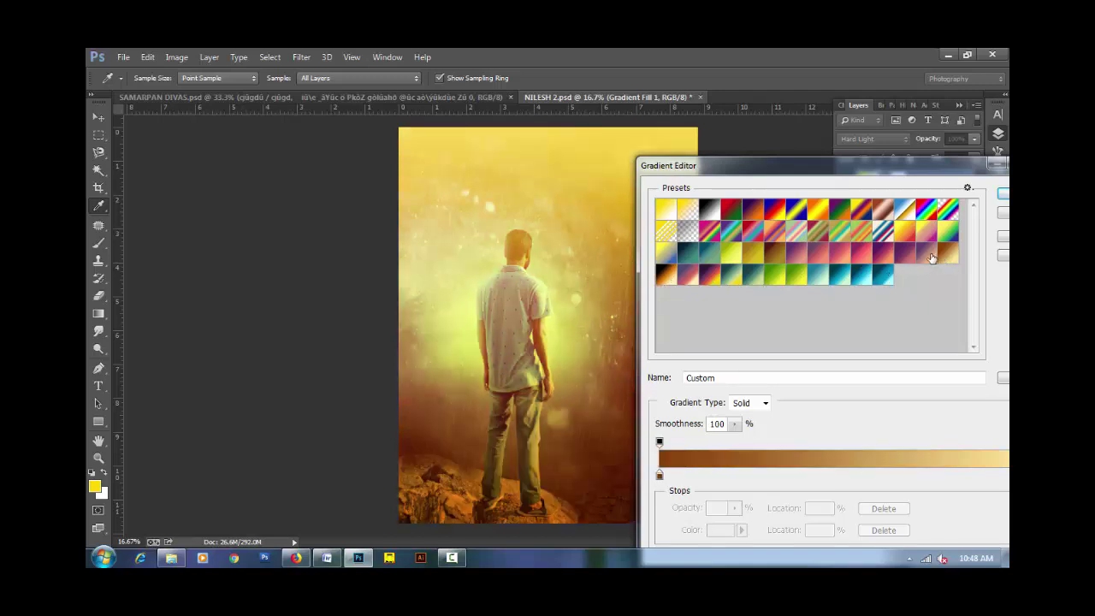
{"action": "left_click", "coordinate": [930, 255]}
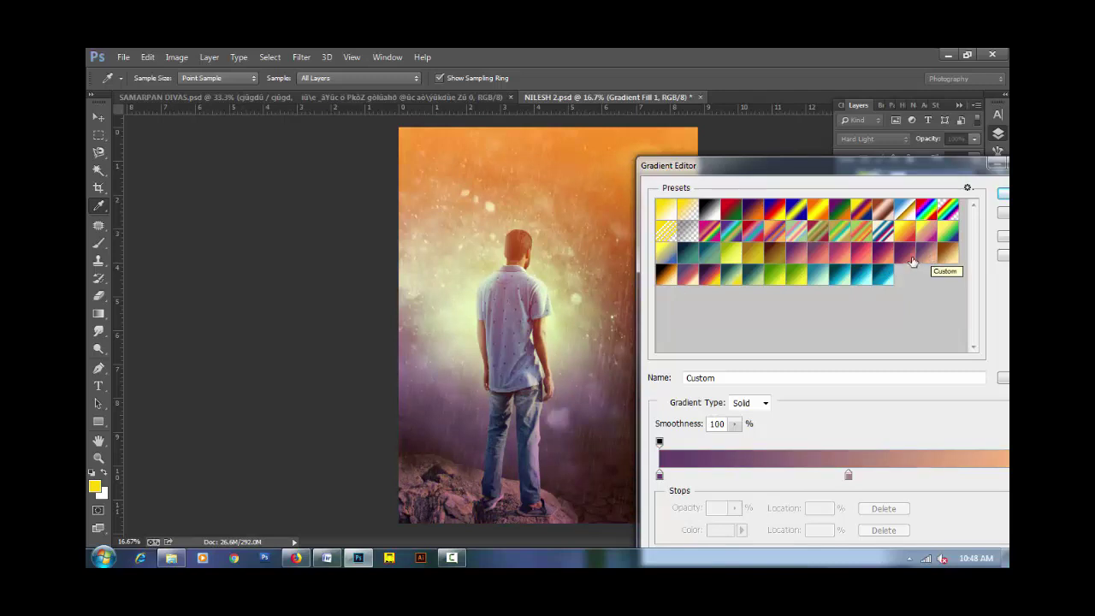
{"action": "left_click", "coordinate": [908, 256]}
{"action": "left_click", "coordinate": [927, 261]}
{"action": "left_click", "coordinate": [948, 254]}
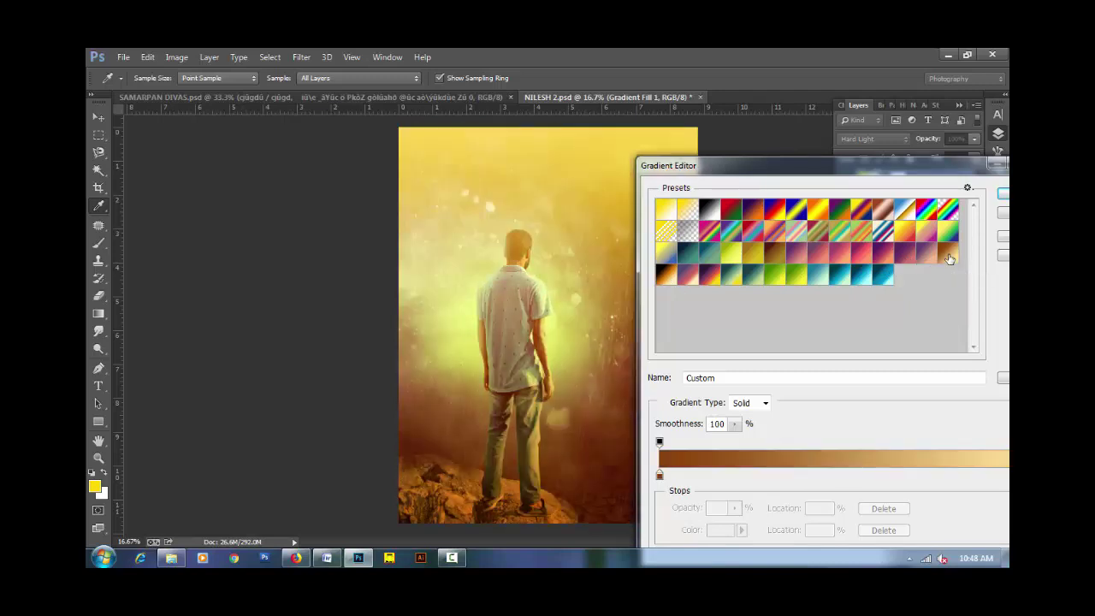
{"action": "left_click", "coordinate": [1003, 196]}
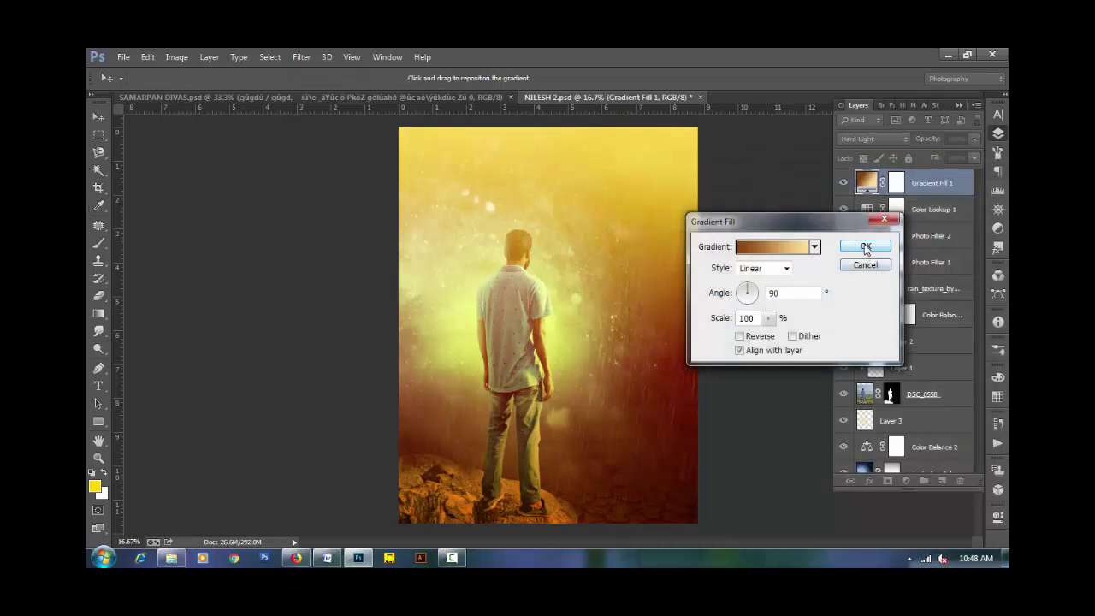
{"action": "left_click", "coordinate": [866, 247]}
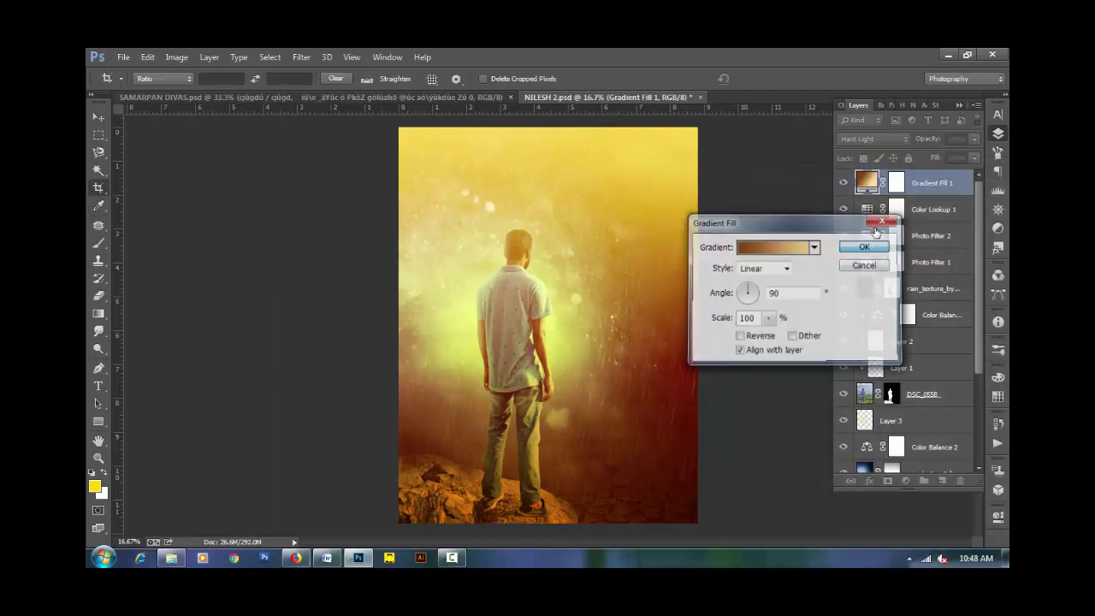
Solo the gradient fill layer to inspect it, then show all layers again.
{"action": "left_click", "coordinate": [843, 183]}
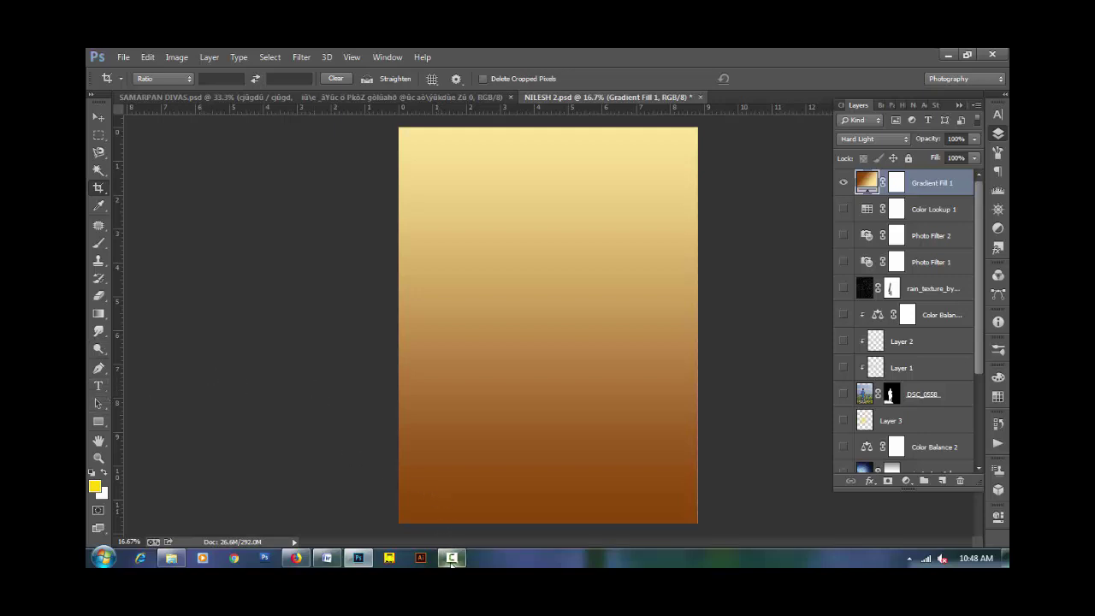
{"action": "left_click", "coordinate": [452, 558]}
{"action": "left_click", "coordinate": [945, 500]}
{"action": "left_click", "coordinate": [843, 184], "text": "alt"}
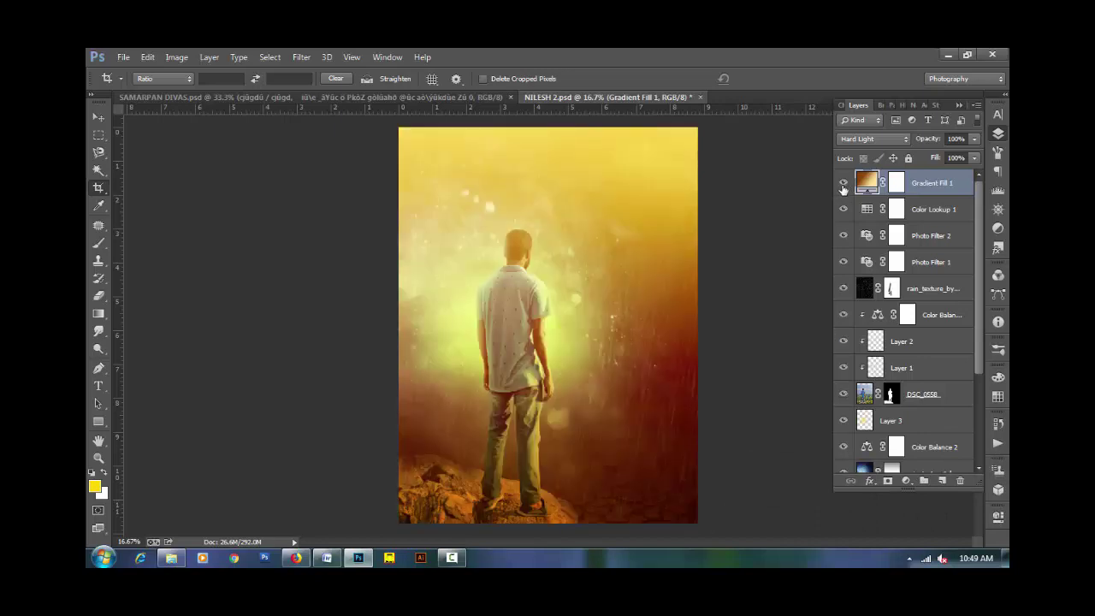
Drag diagonal gradient fades on Gradient Fill 1's mask and lower its opacity to 68%.
{"action": "left_click", "coordinate": [896, 183]}
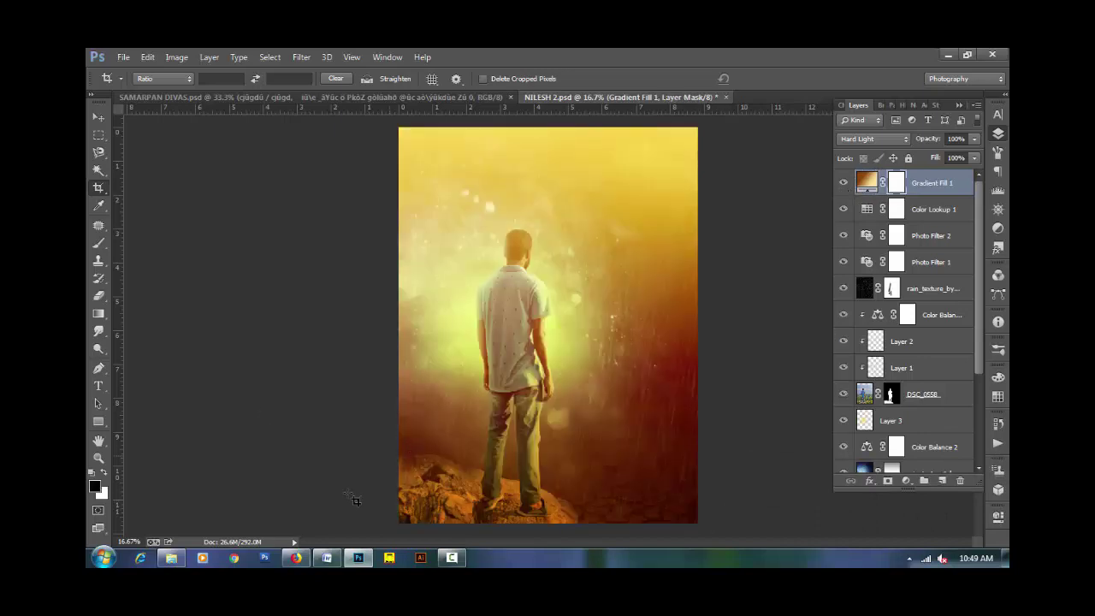
{"action": "left_click", "coordinate": [99, 313]}
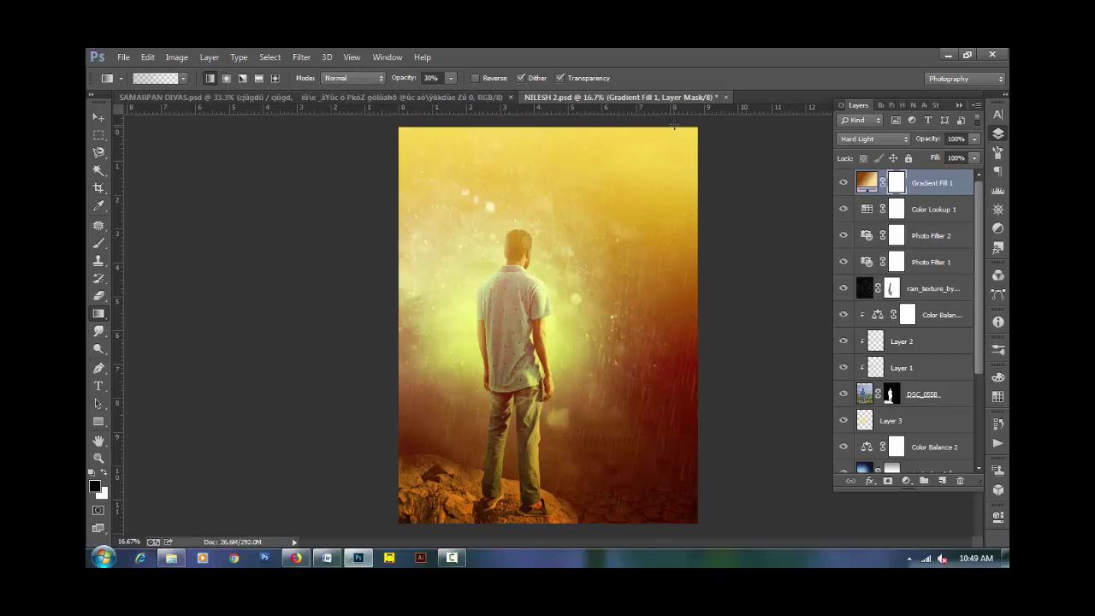
{"action": "left_click_drag", "start_coordinate": [674, 126], "coordinate": [472, 331]}
{"action": "left_click_drag", "start_coordinate": [665, 122], "coordinate": [432, 415]}
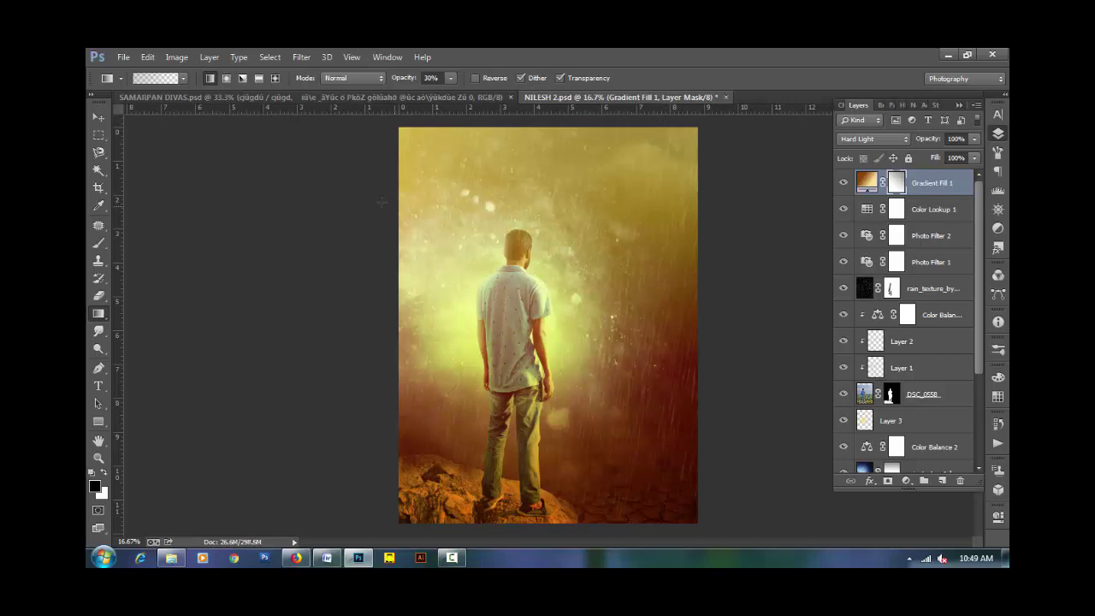
{"action": "left_click_drag", "start_coordinate": [371, 192], "coordinate": [480, 329]}
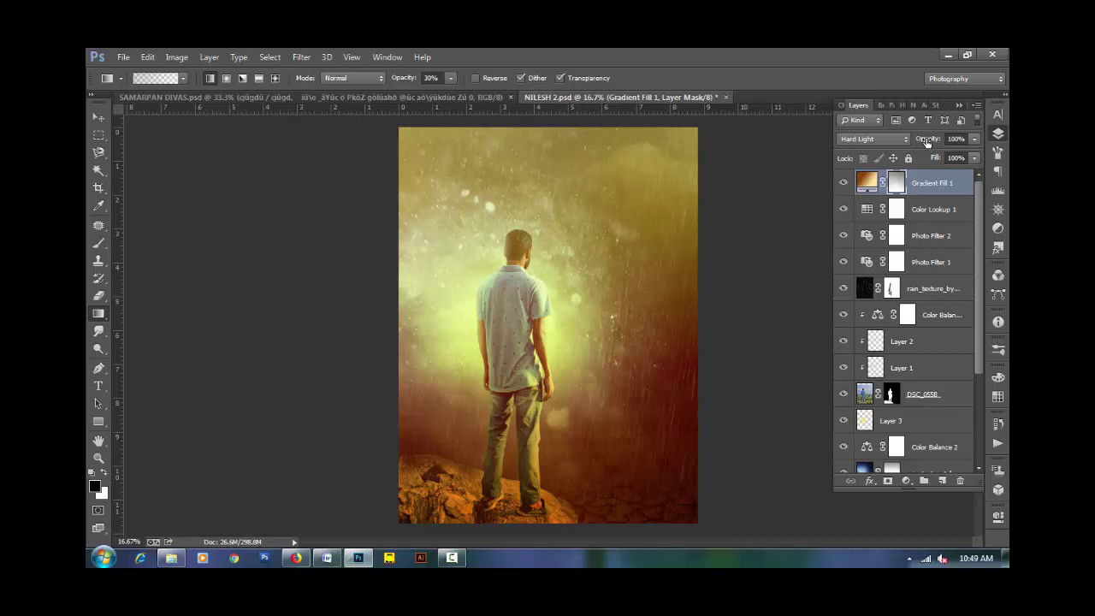
{"action": "left_click_drag", "start_coordinate": [927, 142], "coordinate": [907, 143]}
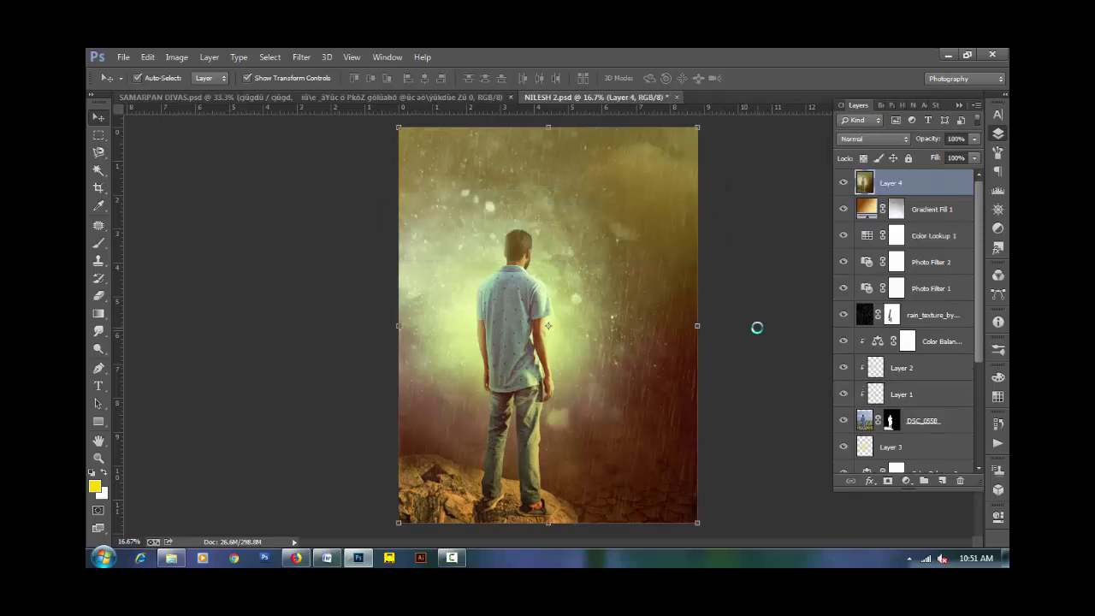
Set Layer 4 to Linear Light blending and apply a 2.0-pixel High Pass filter.
{"action": "left_click", "coordinate": [890, 139]}
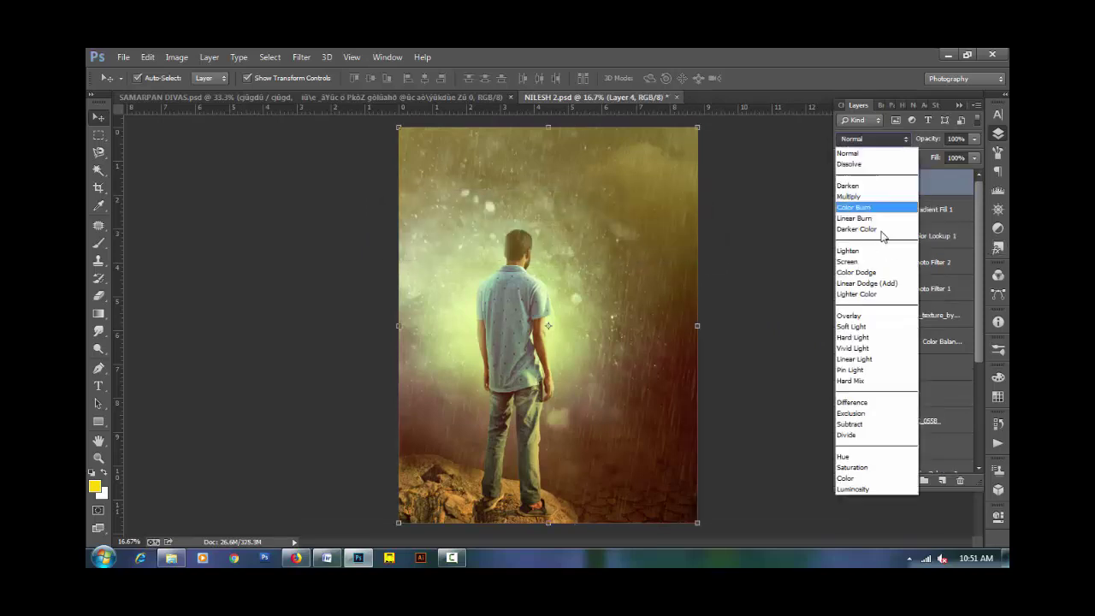
{"action": "left_click", "coordinate": [882, 363]}
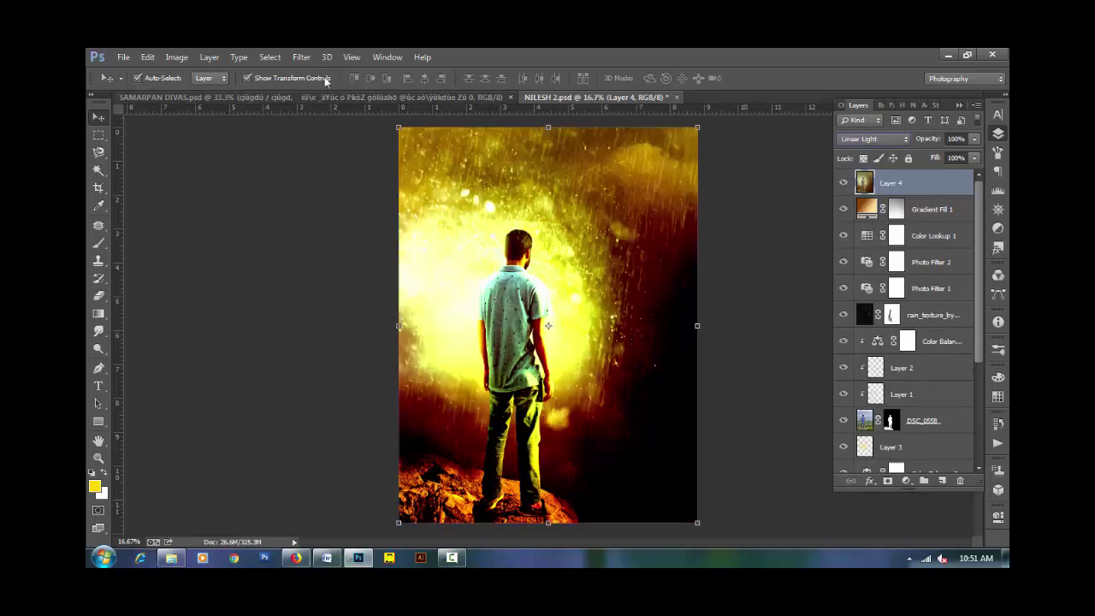
{"action": "left_click", "coordinate": [301, 56]}
{"action": "mouse_move", "coordinate": [343, 310]}
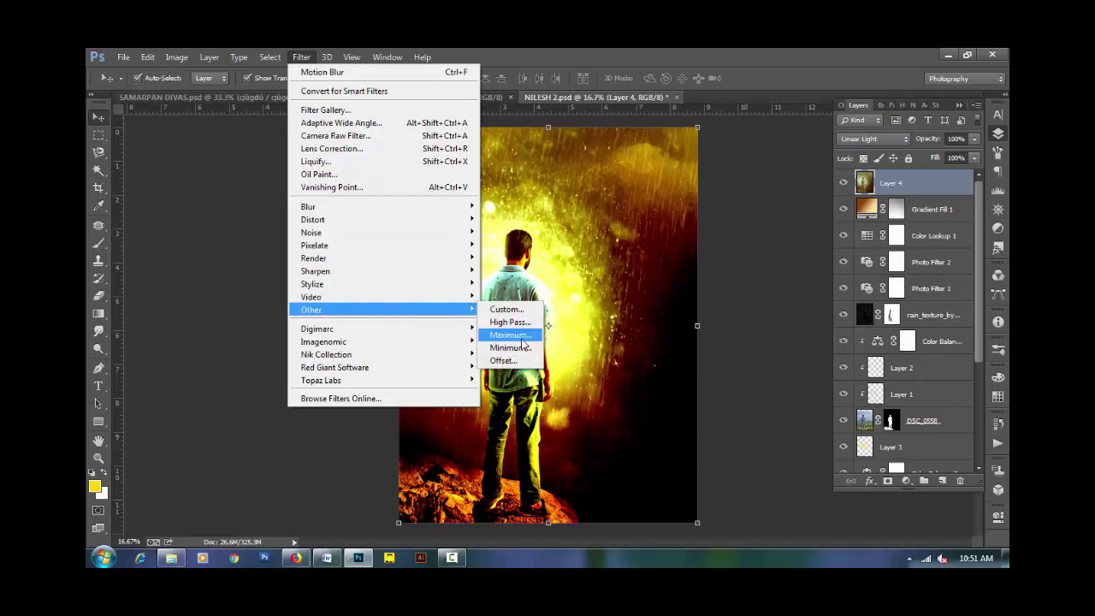
{"action": "left_click", "coordinate": [510, 322]}
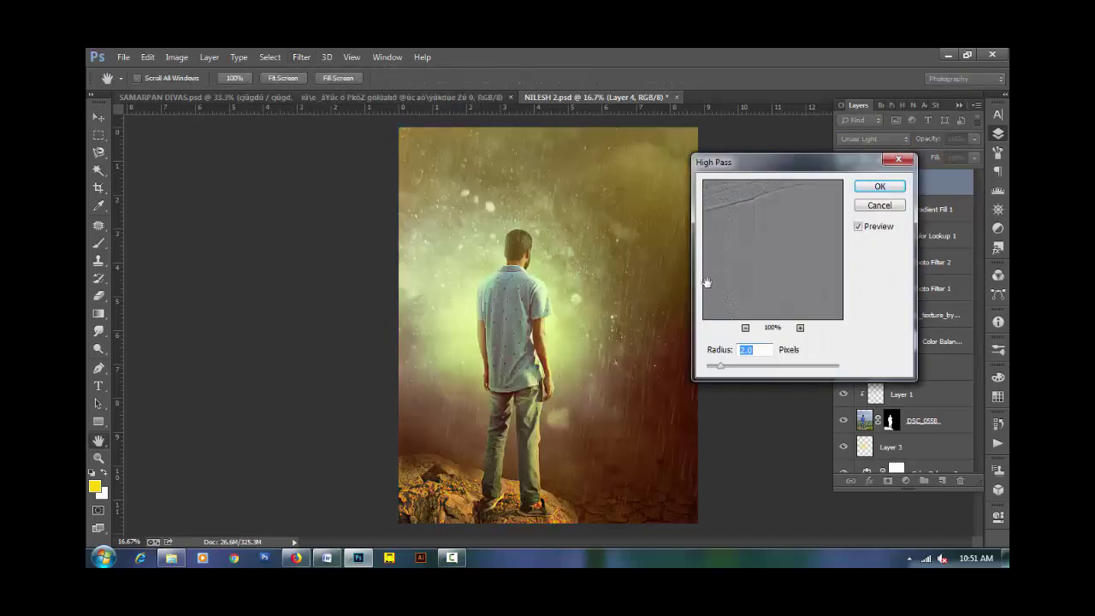
{"action": "left_click", "coordinate": [880, 188]}
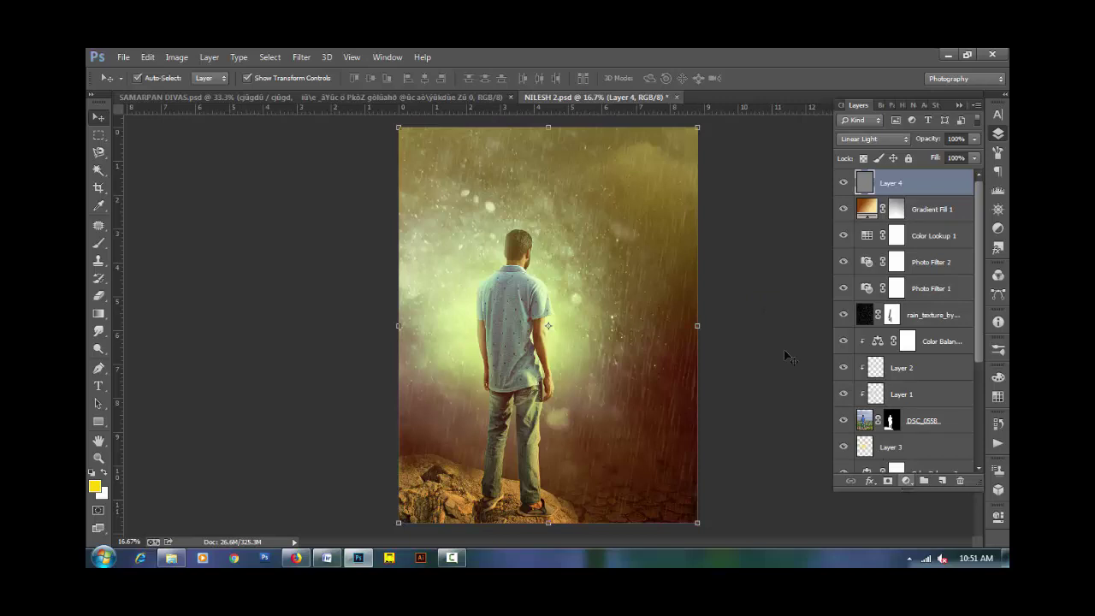
Add a black-to-transparent Gradient Fill layer at 85% opacity and select its mask.
{"action": "key", "text": "d"}
{"action": "left_click", "coordinate": [906, 482]}
{"action": "left_click", "coordinate": [911, 206]}
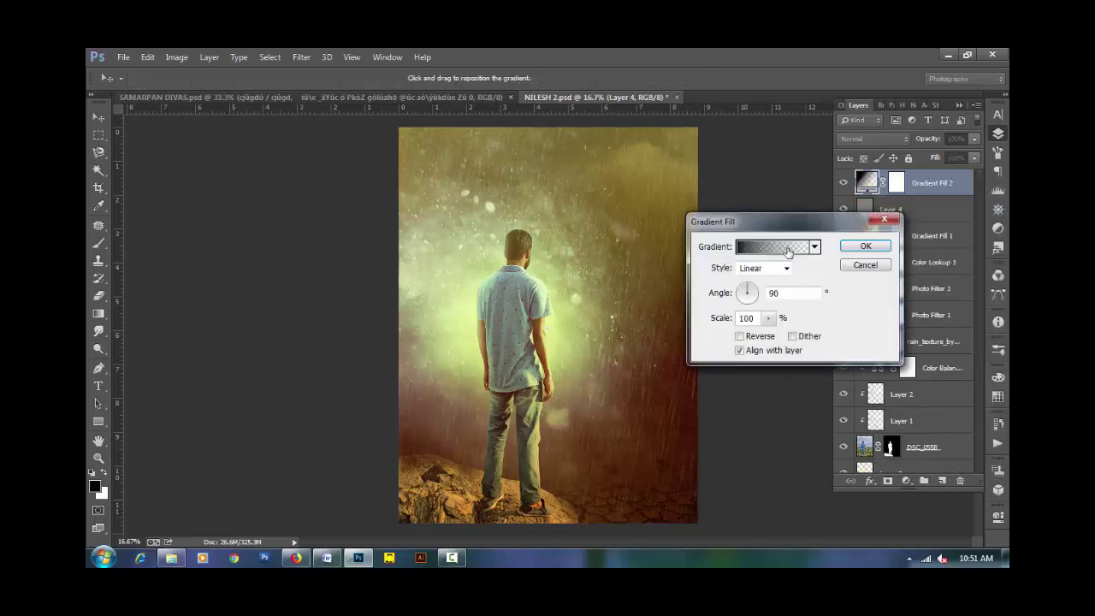
{"action": "left_click", "coordinate": [864, 247]}
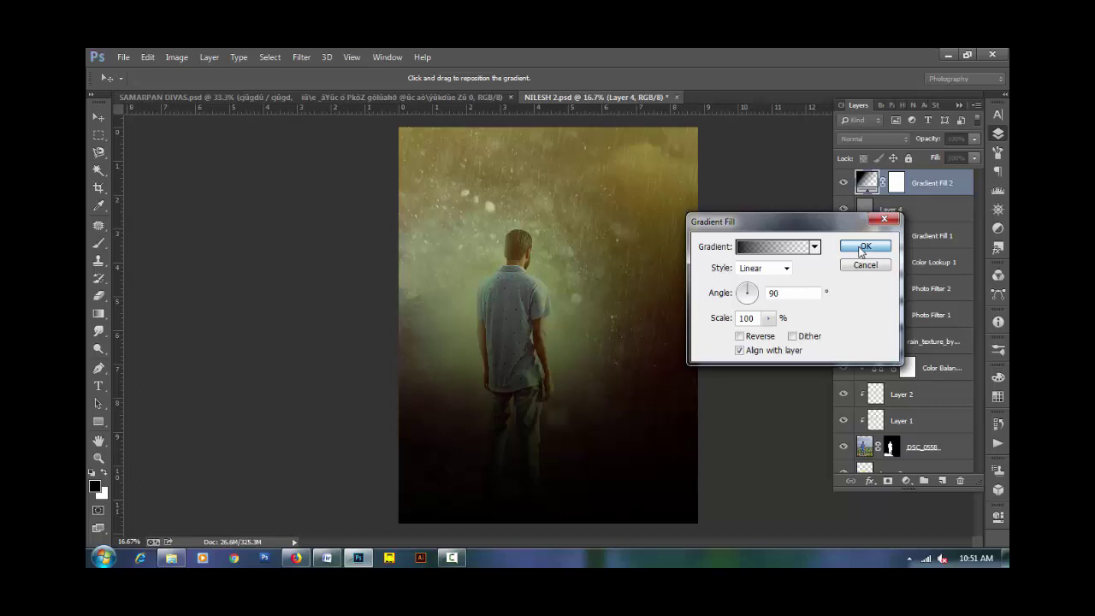
{"action": "left_click_drag", "start_coordinate": [931, 143], "coordinate": [921, 143]}
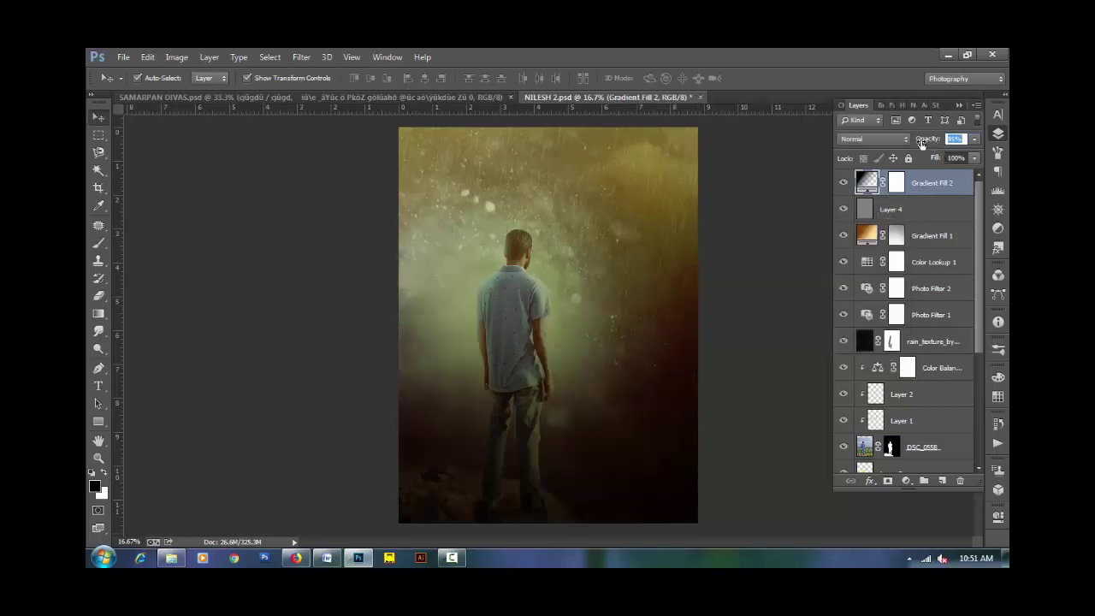
{"action": "left_click", "coordinate": [896, 183]}
Paint black on the Gradient Fill 2 mask with an enlarged brush to reveal the centre.
{"action": "key", "text": "b"}
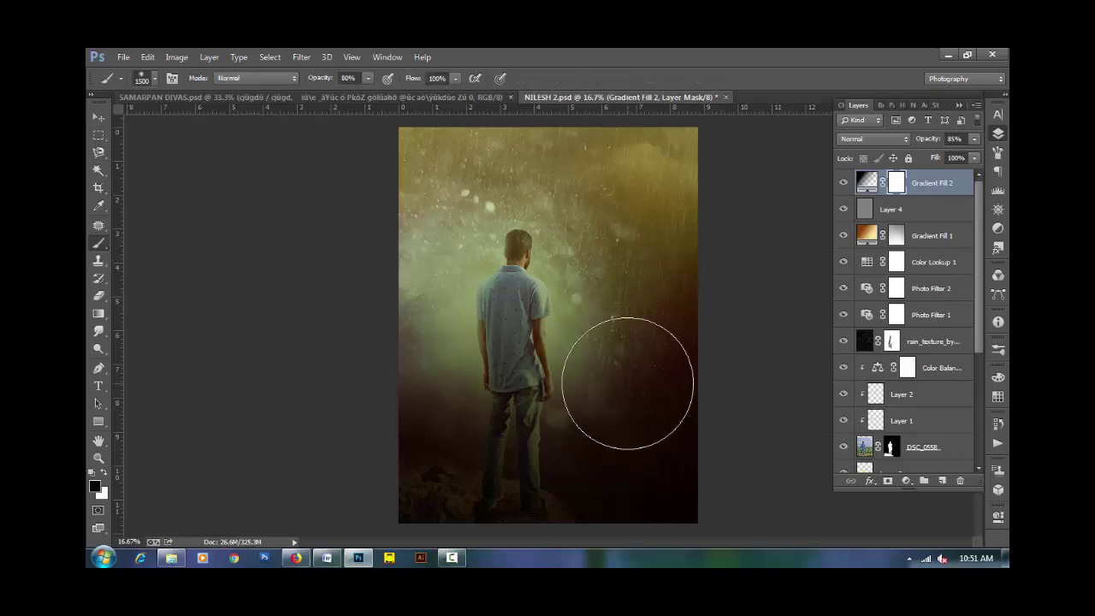
{"action": "key", "text": "bracketright"}
{"action": "key", "text": "bracketright"}
{"action": "key", "text": "bracketright"}
{"action": "key", "text": "bracketright"}
{"action": "key", "text": "bracketright"}
{"action": "key", "text": "bracketright"}
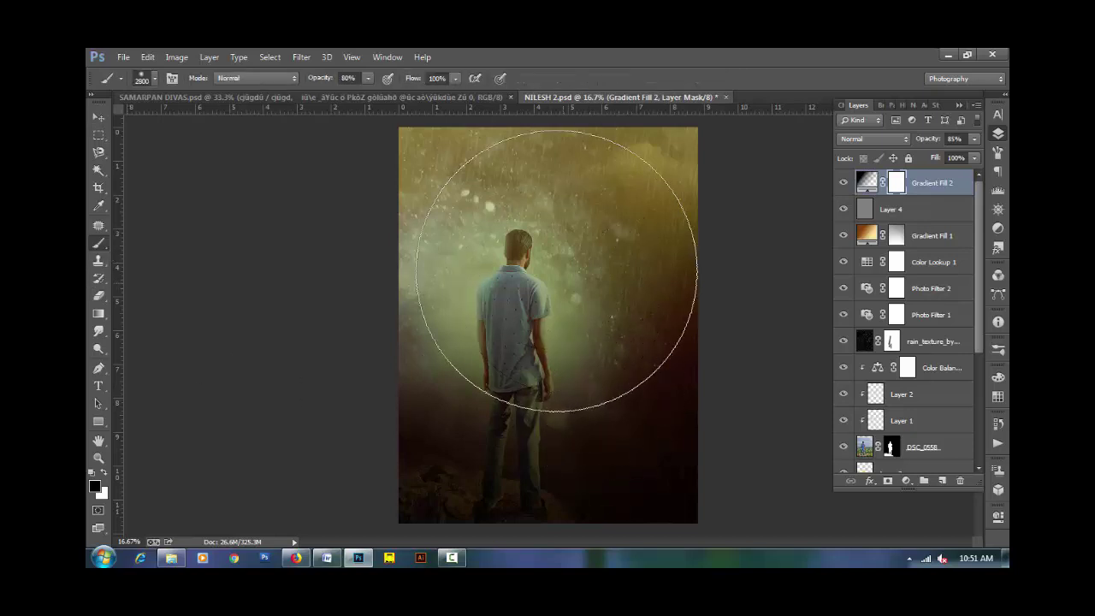
{"action": "key", "text": "bracketright"}
{"action": "key", "text": "bracketright"}
{"action": "key", "text": "bracketright"}
{"action": "key", "text": "bracketright"}
{"action": "key", "text": "bracketright"}
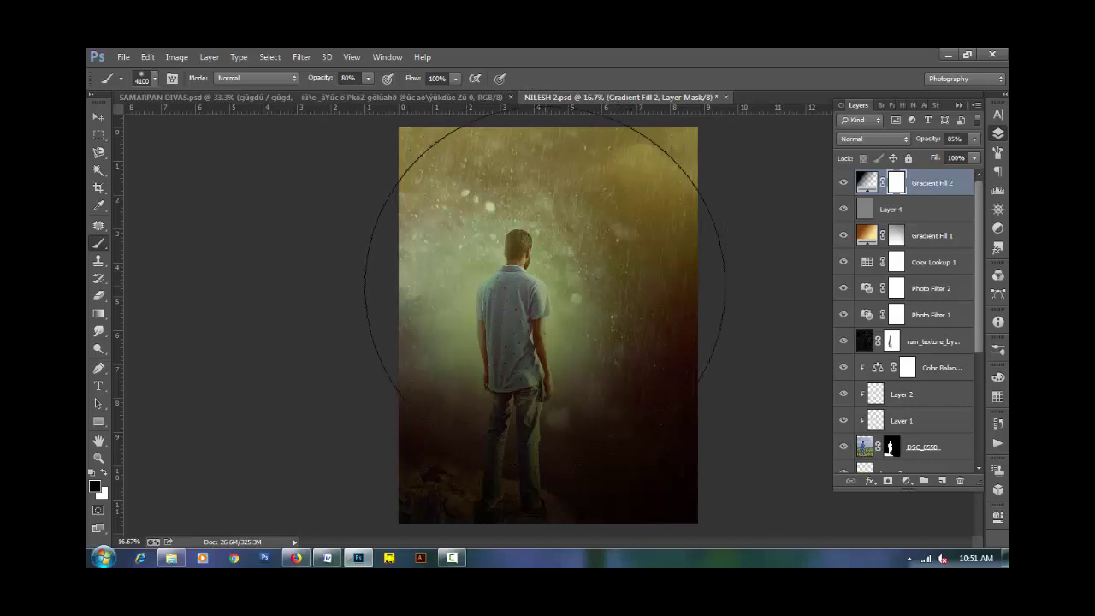
{"action": "left_click", "coordinate": [544, 291]}
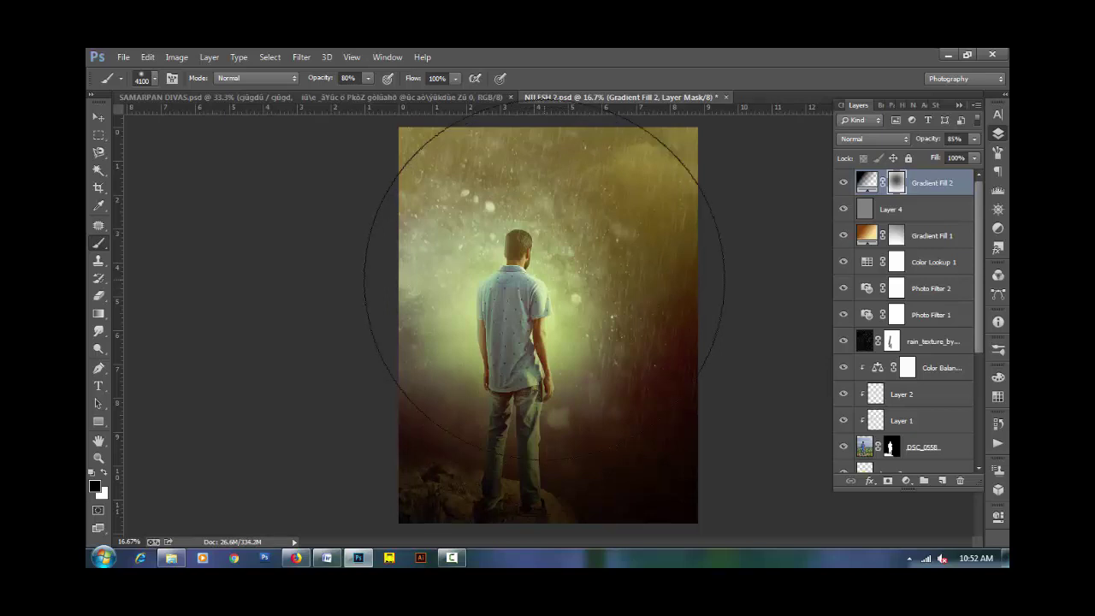
{"action": "key", "text": "t"}
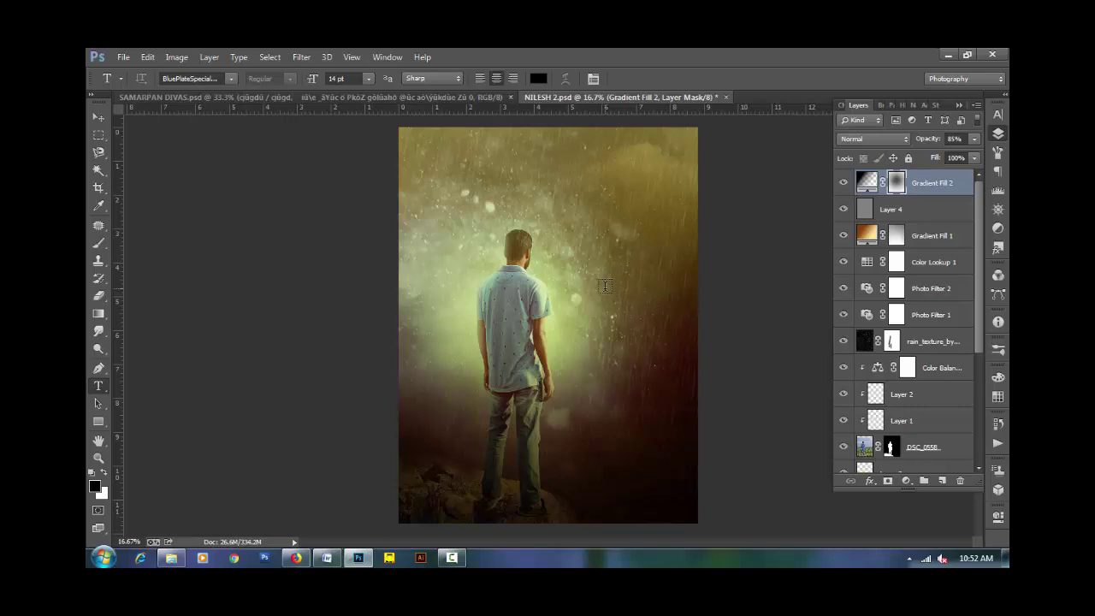
Create a title text layer reading 'I AM BACK' in the Cyborg City font.
{"action": "left_click", "coordinate": [544, 195]}
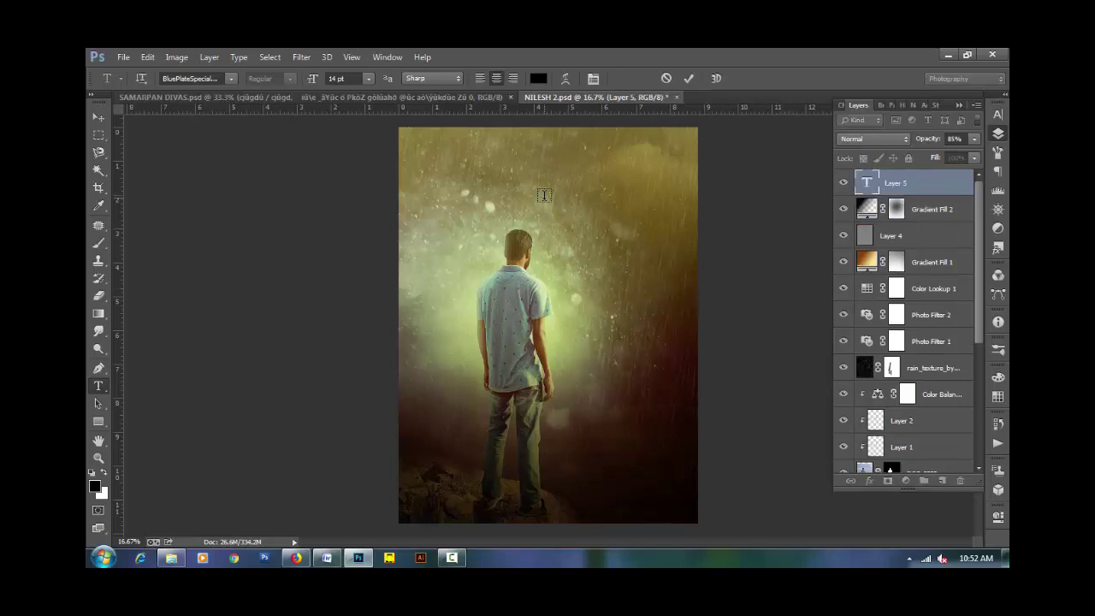
{"action": "key", "text": "ctrl+v"}
{"action": "left_click", "coordinate": [192, 78]}
{"action": "type", "text": "Cy"}
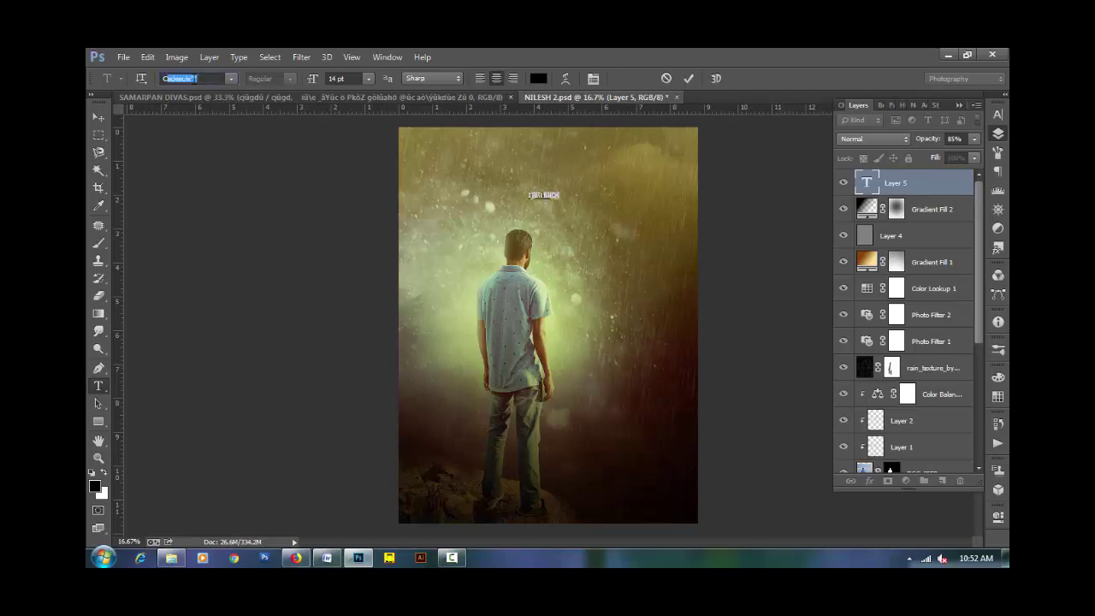
{"action": "key", "text": "Return"}
Enlarge the title to 91 pt, move it toward the top edge, and commit it.
{"action": "left_click_drag", "start_coordinate": [310, 81], "coordinate": [359, 87]}
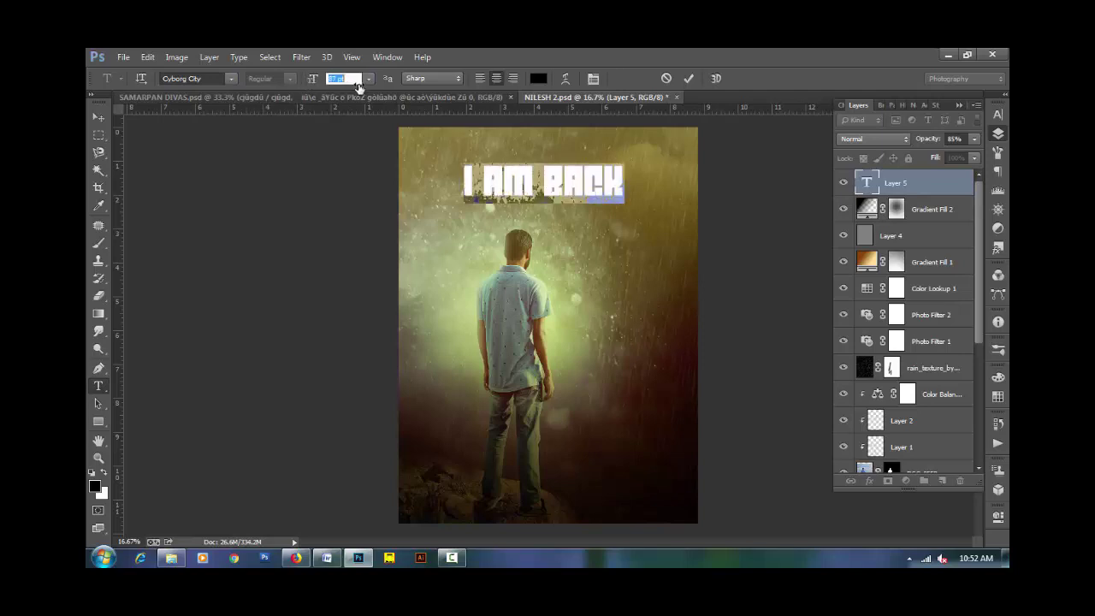
{"action": "left_click_drag", "start_coordinate": [359, 88], "coordinate": [362, 88]}
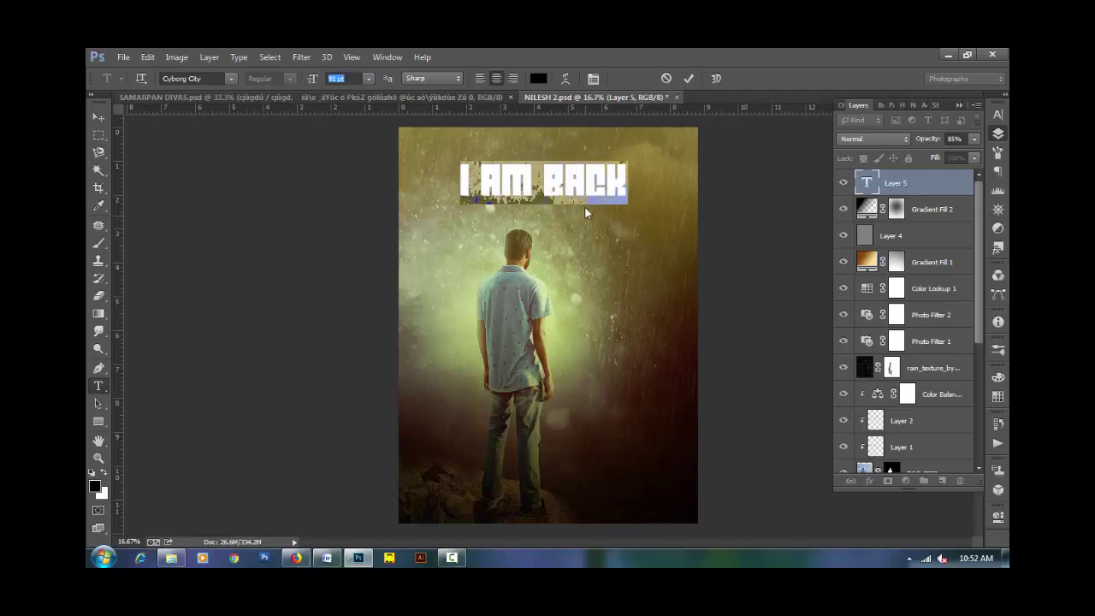
{"action": "left_click", "coordinate": [566, 184]}
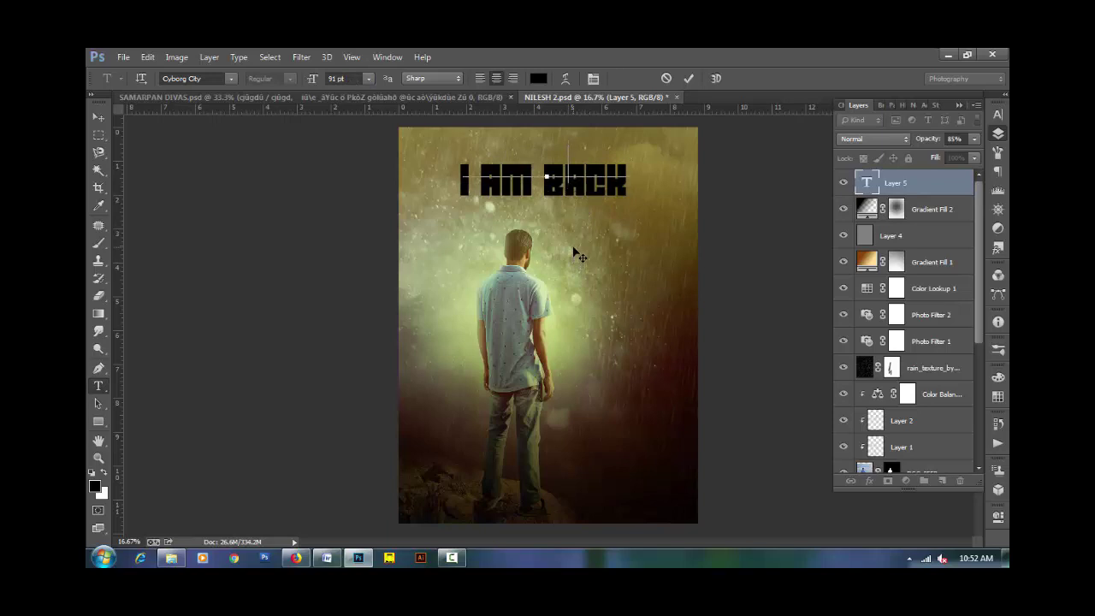
{"action": "left_click_drag", "start_coordinate": [575, 254], "coordinate": [577, 232]}
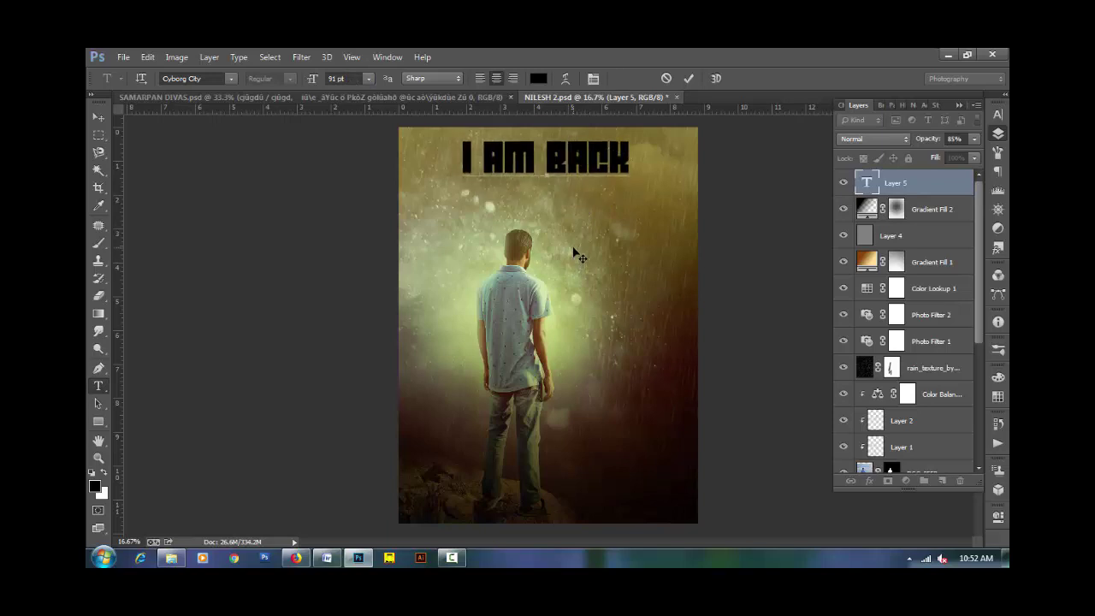
{"action": "left_click", "coordinate": [692, 81]}
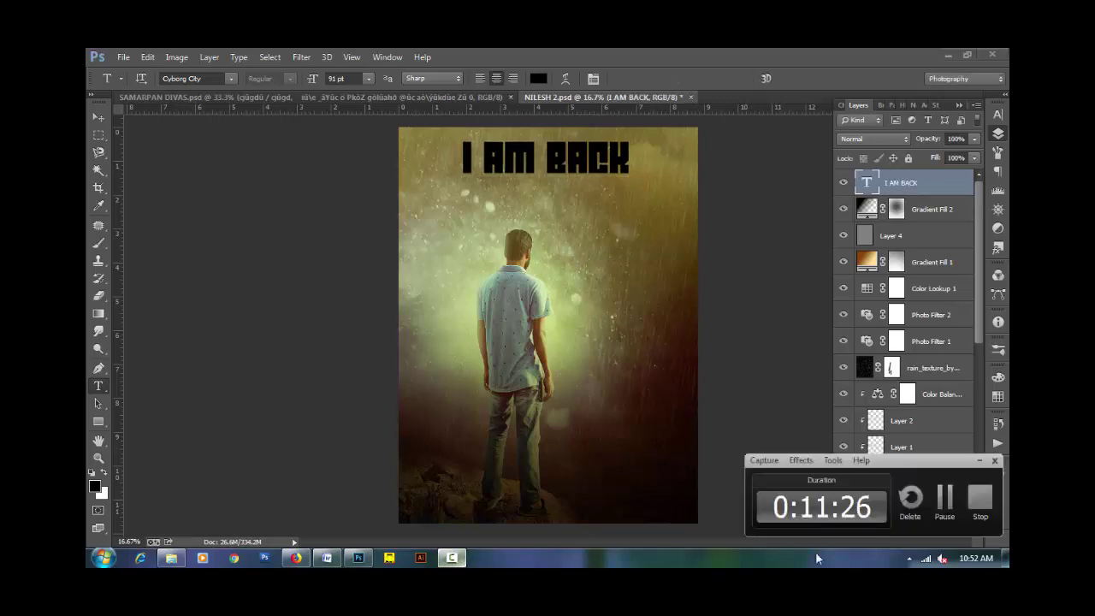
Change the I AM BACK title's font to CURE OF PAIN.
{"action": "left_click", "coordinate": [584, 171]}
{"action": "key", "text": "ctrl+a"}
{"action": "left_click", "coordinate": [210, 78]}
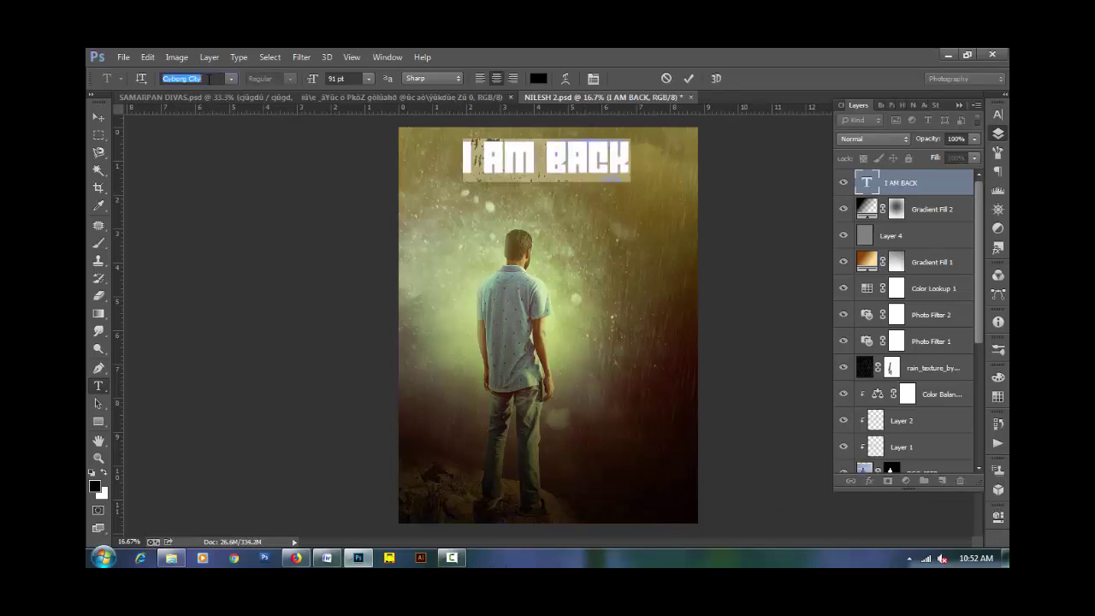
{"action": "type", "text": "Curlz MT"}
{"action": "left_click", "coordinate": [230, 78]}
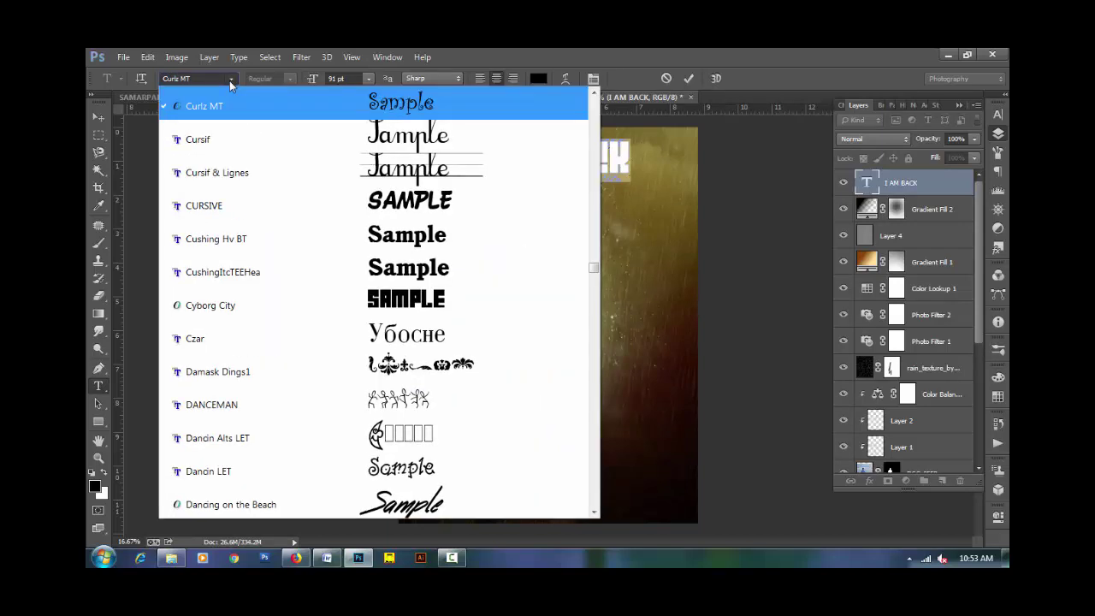
{"action": "scroll", "coordinate": [230, 83], "scroll_direction": "up", "scroll_amount": 1}
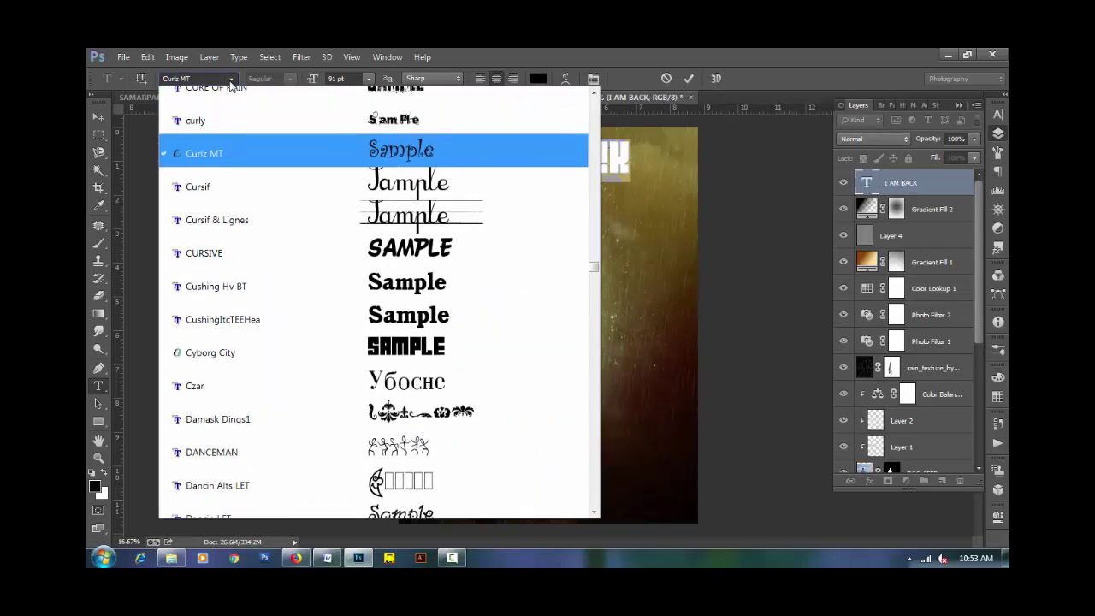
{"action": "scroll", "coordinate": [230, 83], "scroll_direction": "up", "scroll_amount": 2}
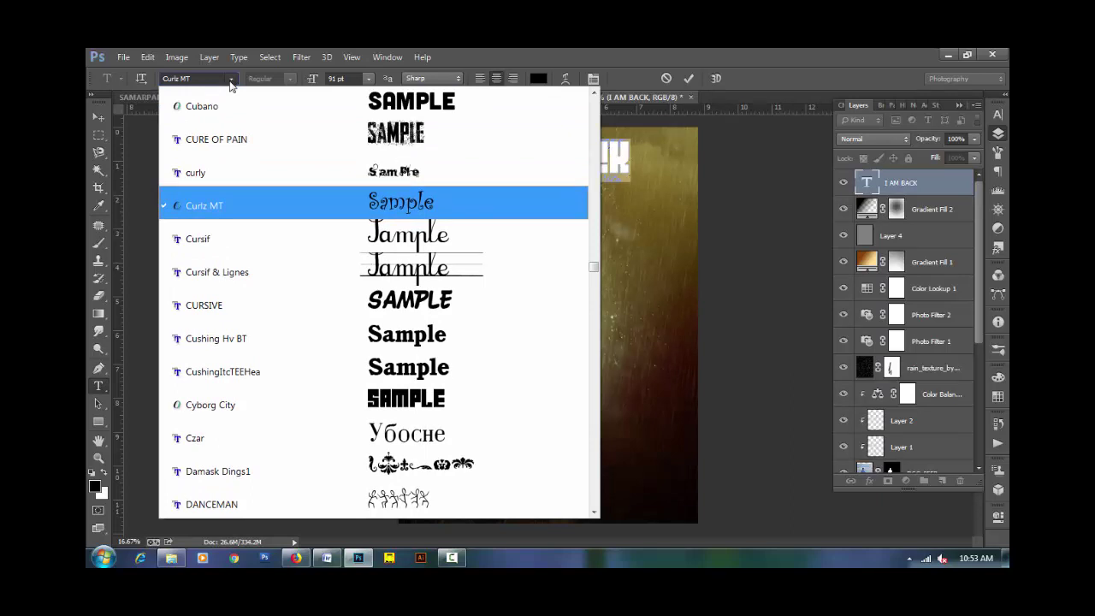
{"action": "scroll", "coordinate": [230, 83], "scroll_direction": "up", "scroll_amount": 2}
{"action": "scroll", "coordinate": [230, 83], "scroll_direction": "up", "scroll_amount": 1}
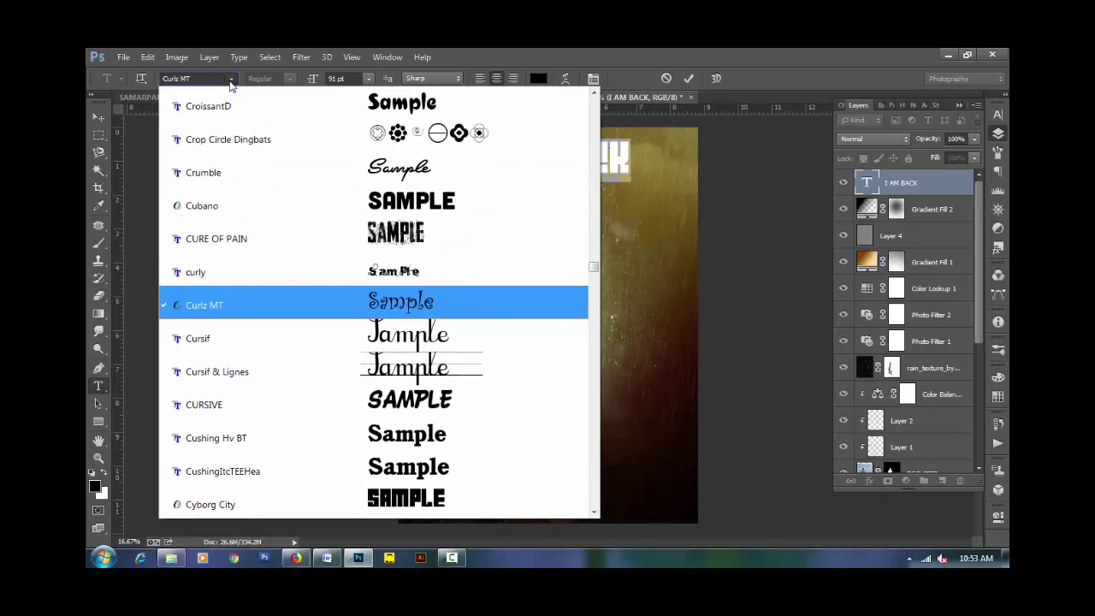
{"action": "left_click", "coordinate": [247, 243]}
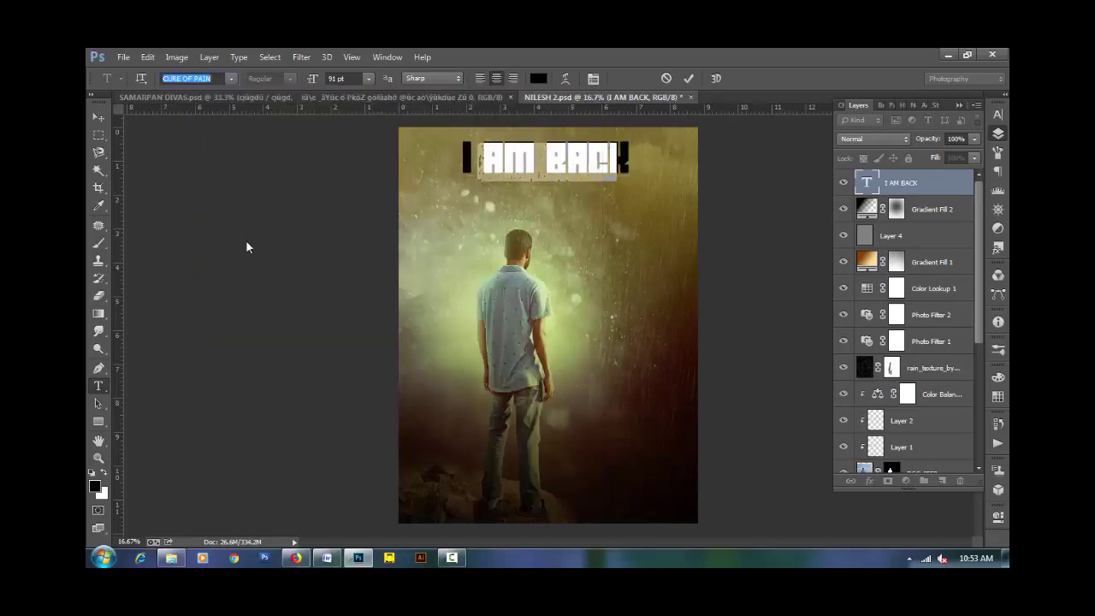
{"action": "left_click", "coordinate": [561, 165]}
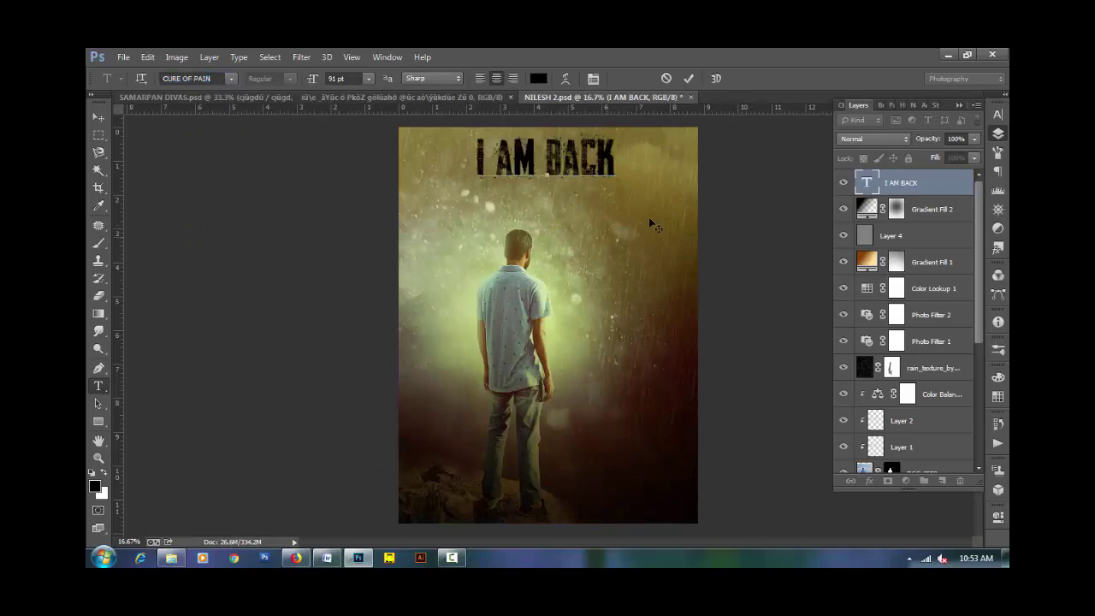
Try the Knight Brush font on the title, undo it, and finish editing.
{"action": "left_click", "coordinate": [647, 165]}
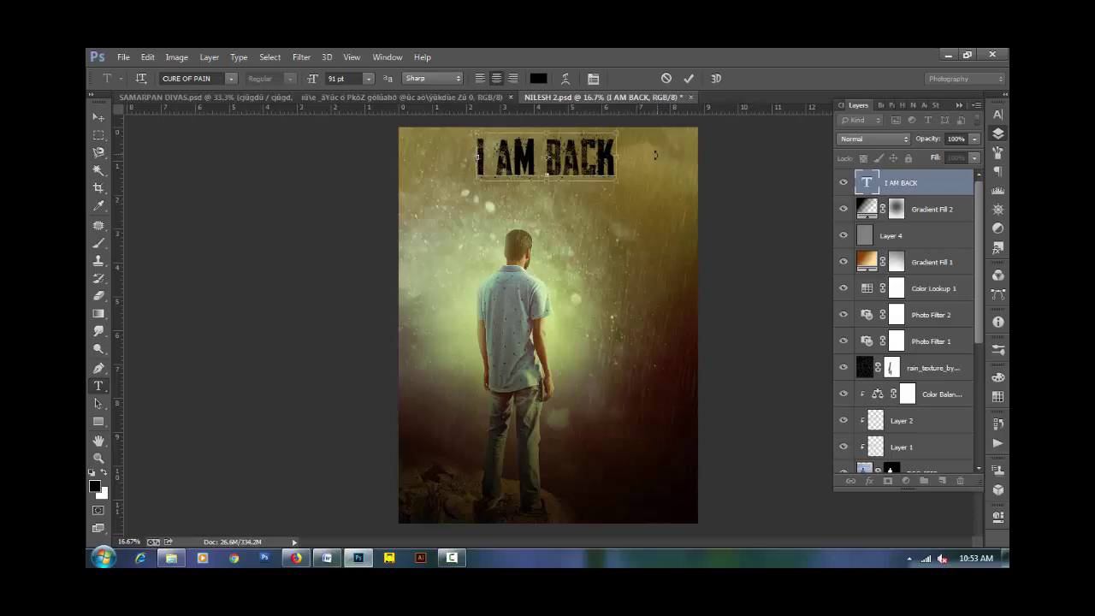
{"action": "key", "text": "ctrl+a"}
{"action": "left_click", "coordinate": [217, 78]}
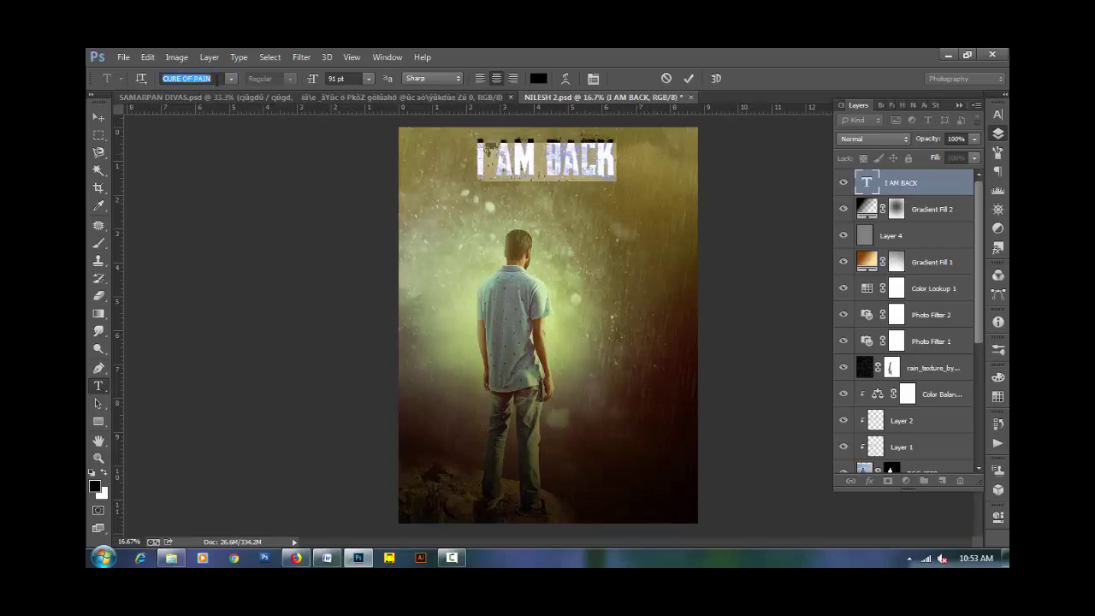
{"action": "type", "text": "kn"}
{"action": "key", "text": "Return"}
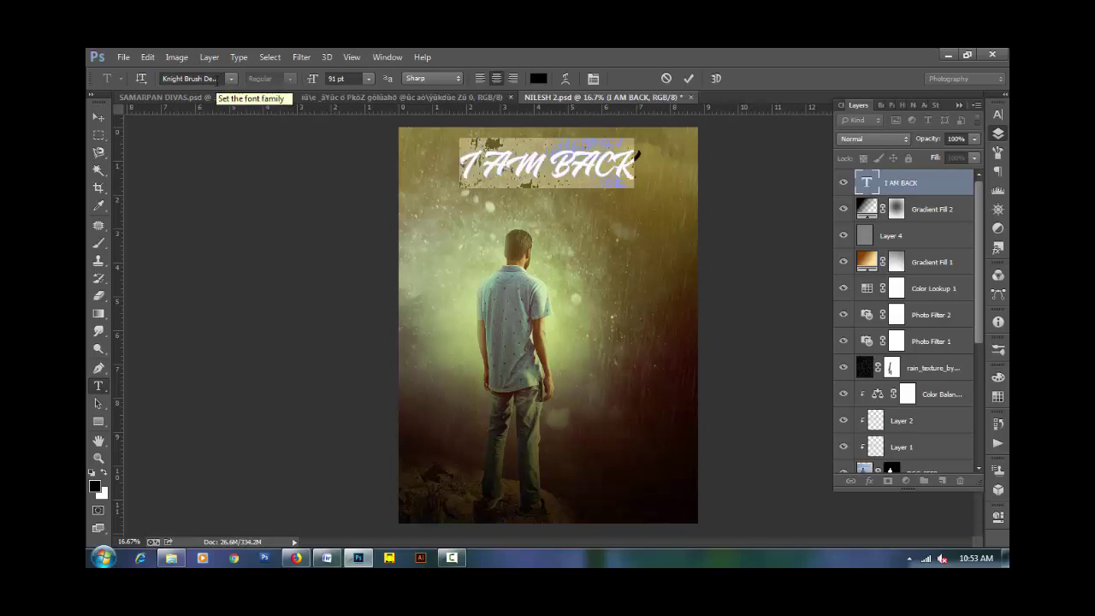
{"action": "key", "text": "ctrl+z"}
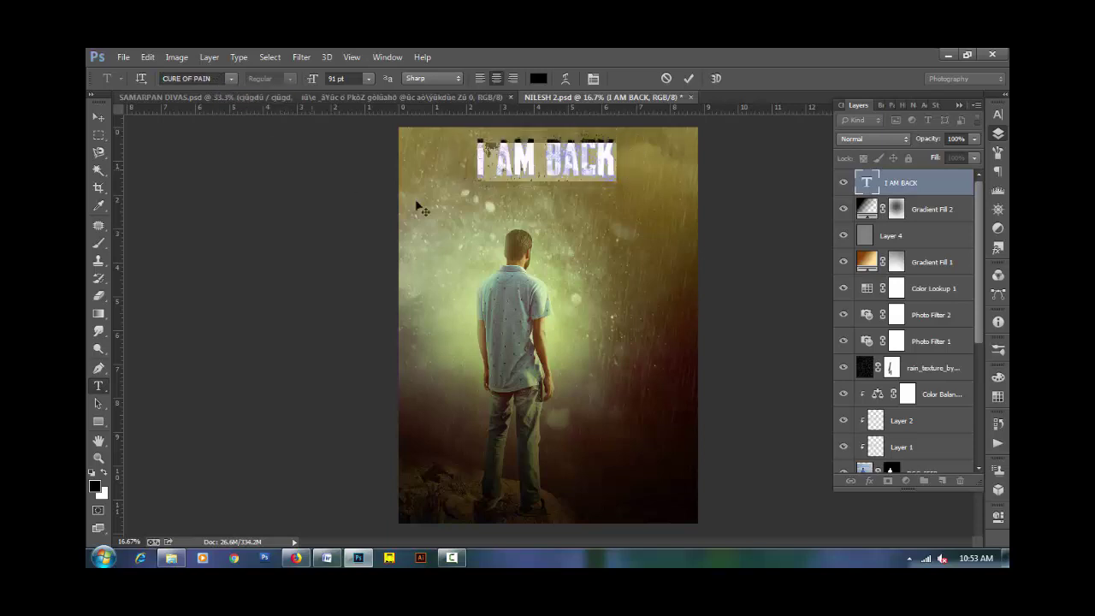
{"action": "left_click", "coordinate": [667, 78]}
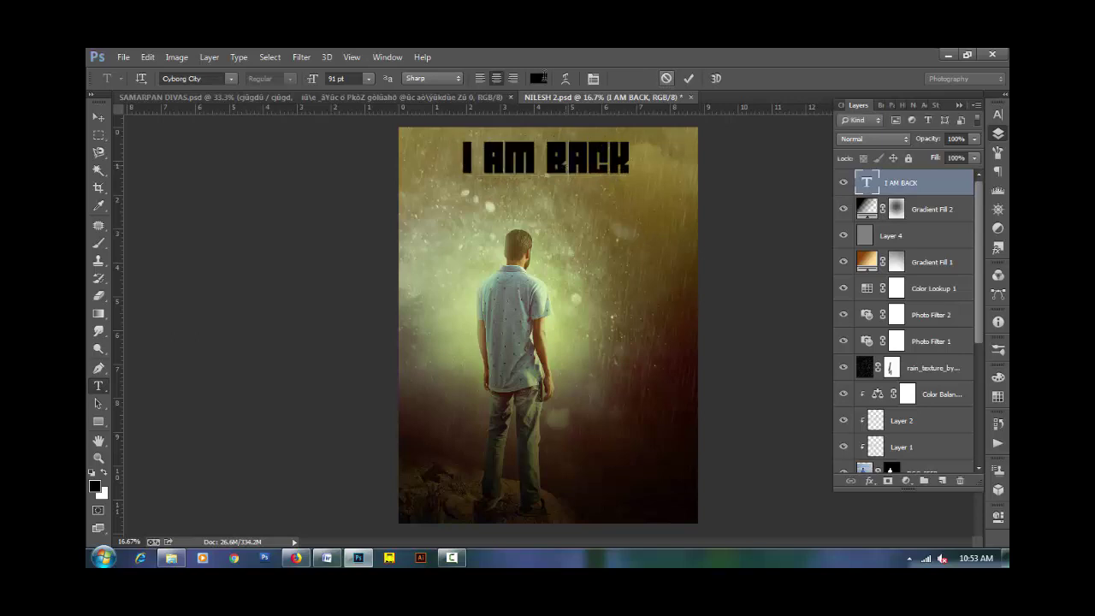
Recolour the I AM BACK title to near-black brown hex 110701 and commit.
{"action": "triple_click", "coordinate": [525, 177]}
{"action": "left_click", "coordinate": [538, 78]}
{"action": "type", "text": "afbd79"}
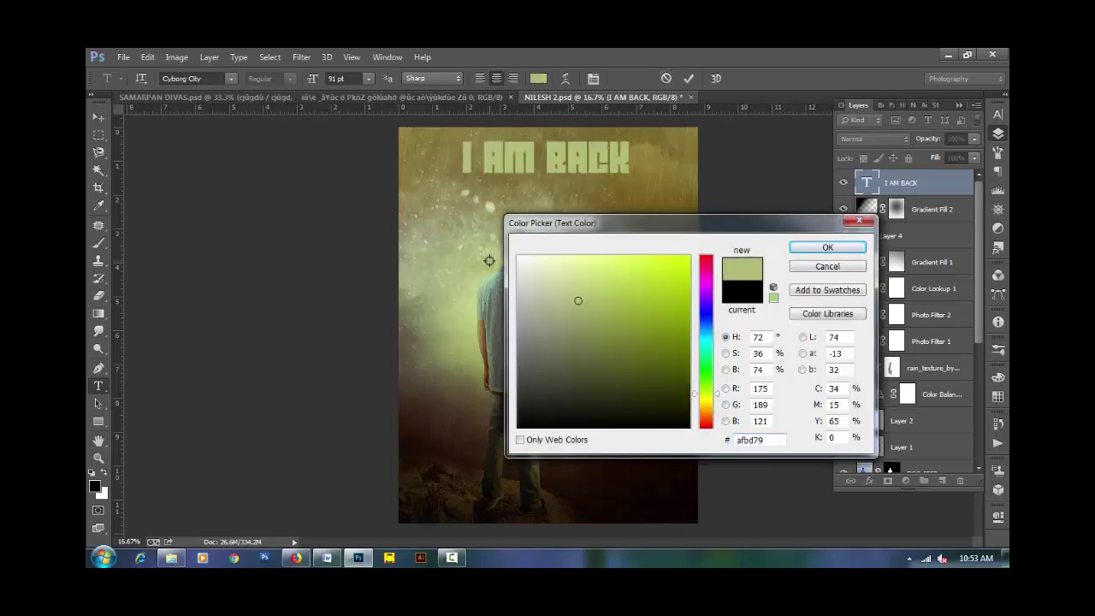
{"action": "type", "text": "190b04"}
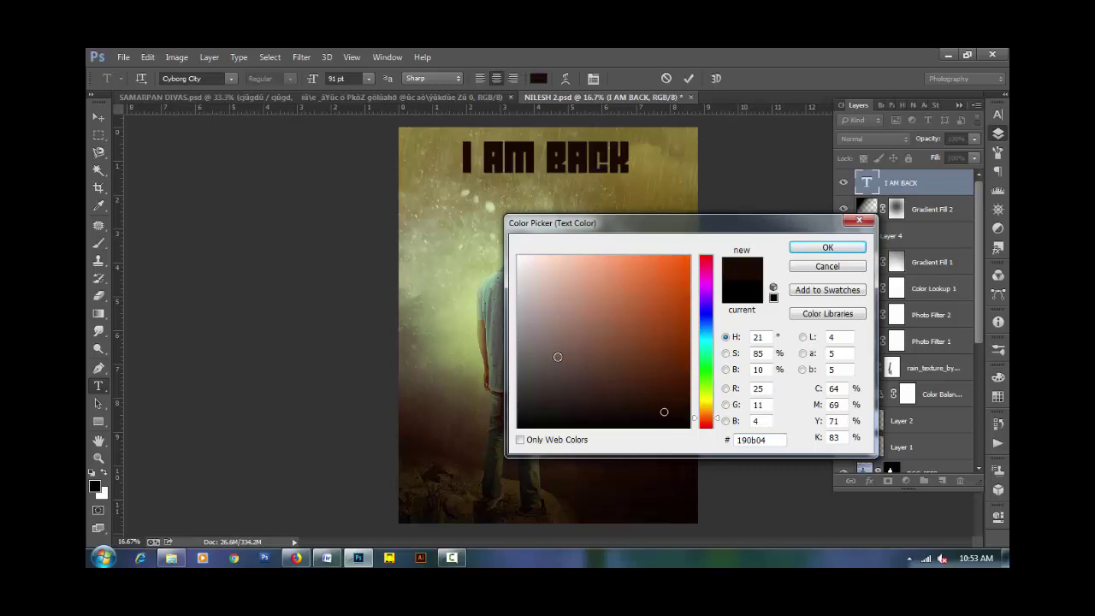
{"action": "left_click", "coordinate": [681, 372]}
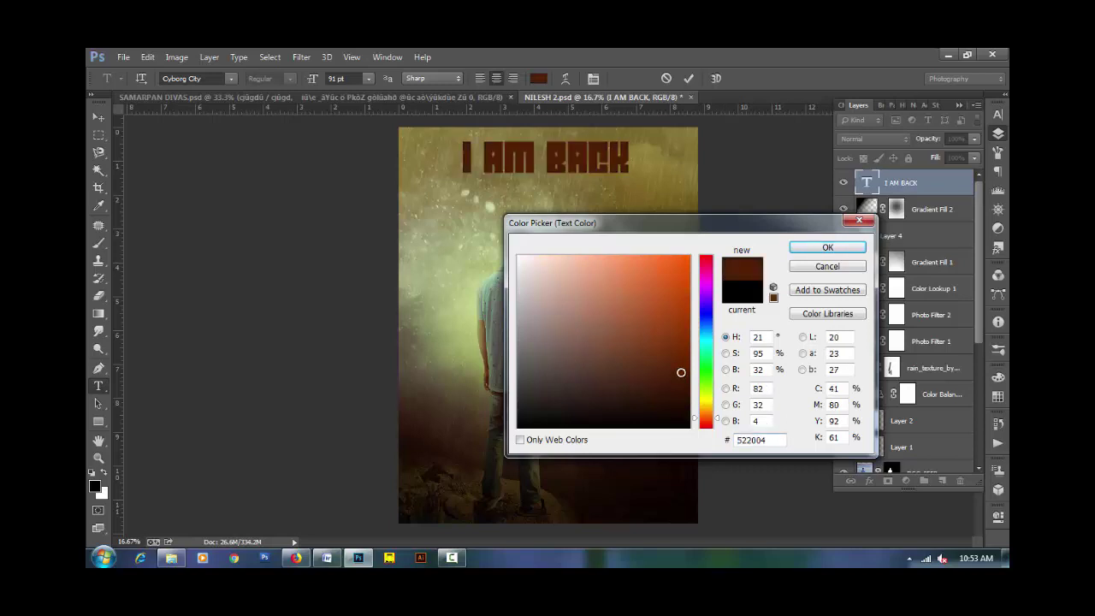
{"action": "type", "text": "110701"}
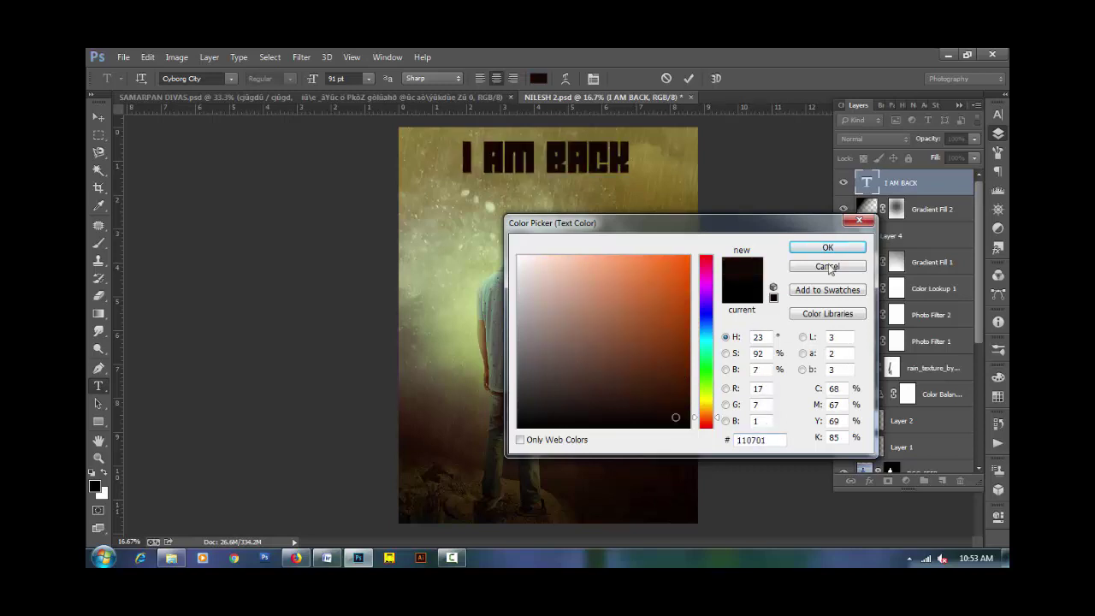
{"action": "left_click", "coordinate": [827, 248]}
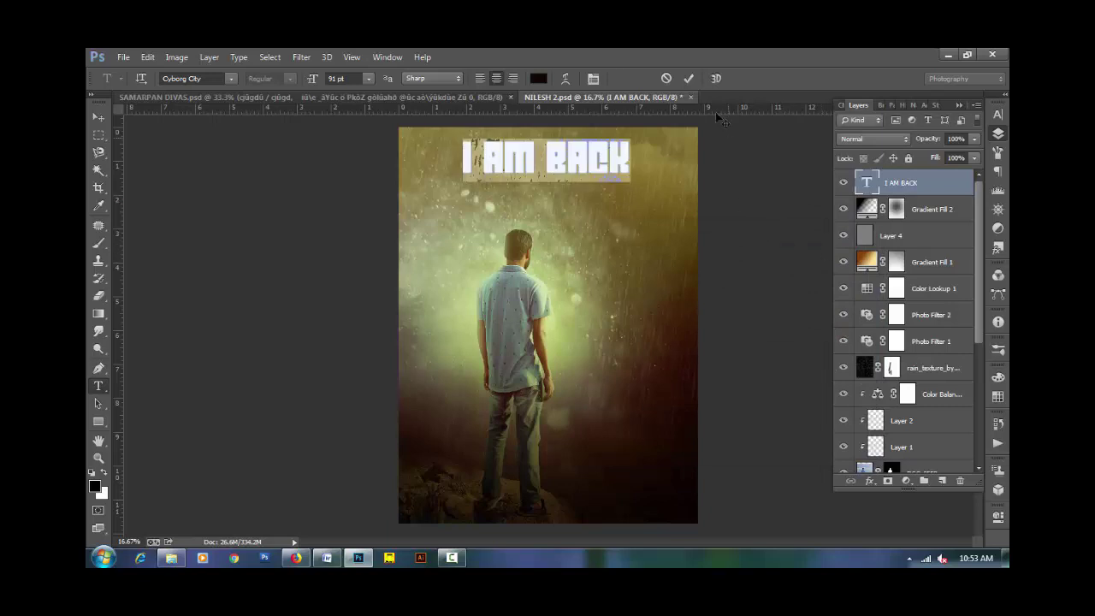
{"action": "left_click", "coordinate": [689, 80]}
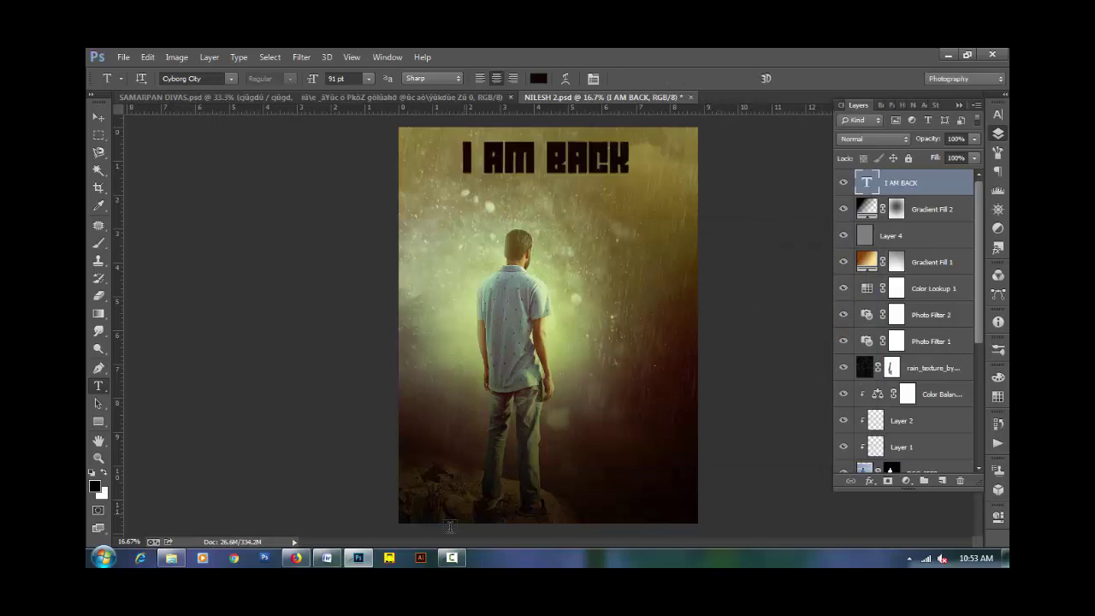
Scale the red CHOOSE DEATH tagline to 35.70% and place it beneath the title.
{"action": "left_click", "coordinate": [451, 558]}
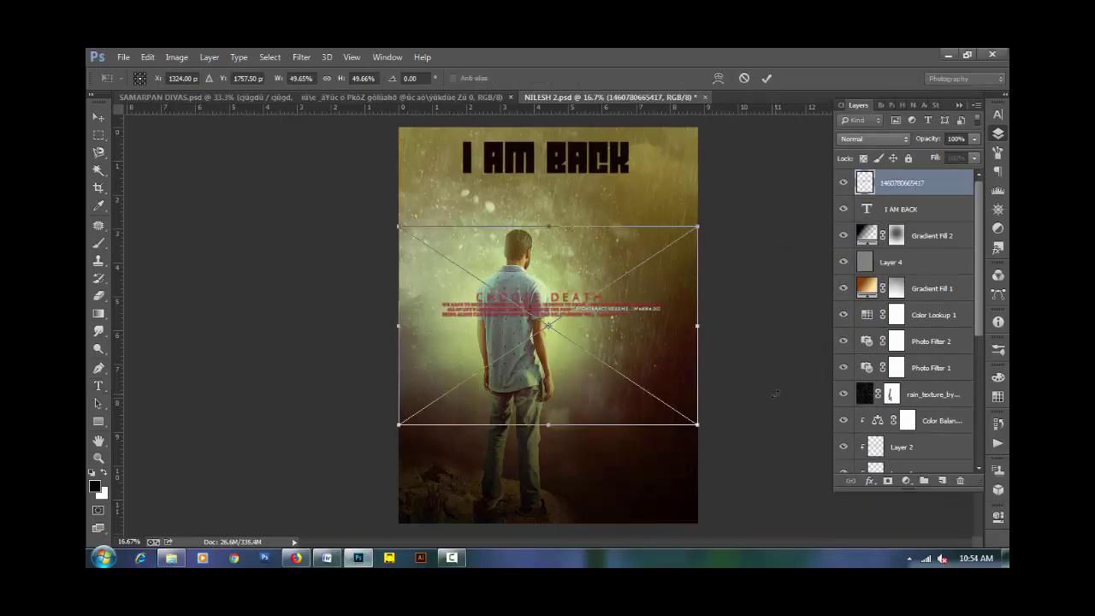
{"action": "left_click_drag", "start_coordinate": [605, 315], "coordinate": [602, 210]}
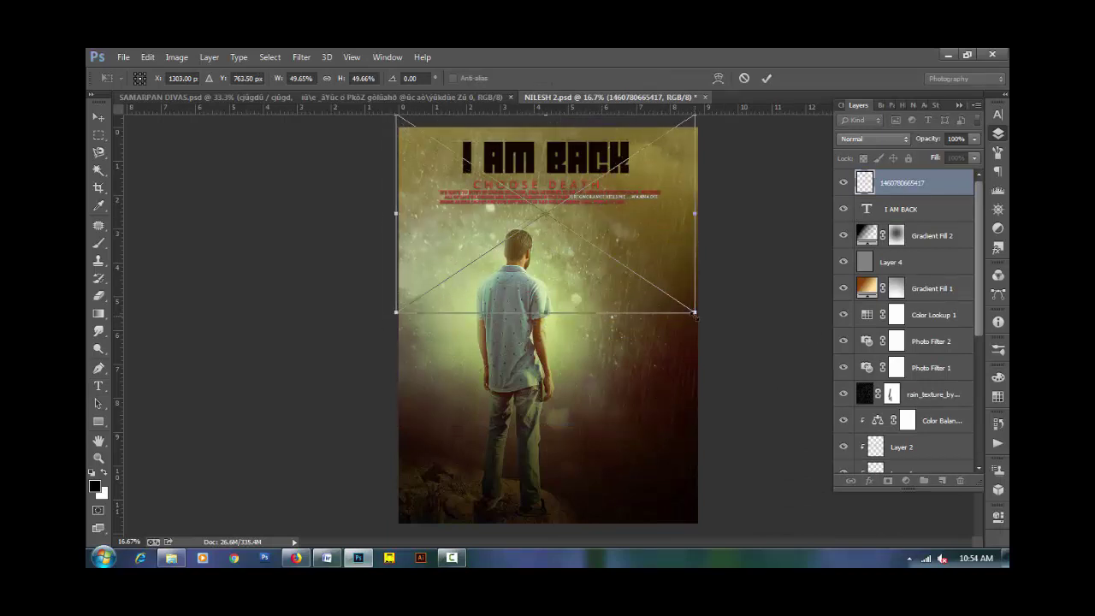
{"action": "left_click_drag", "start_coordinate": [695, 311], "coordinate": [654, 286]}
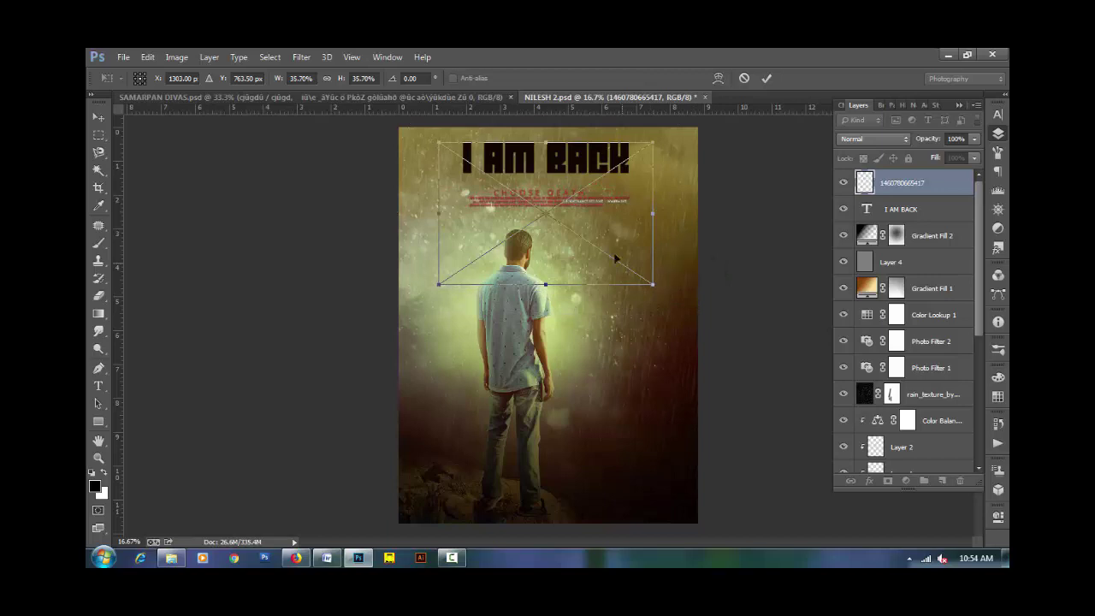
{"action": "left_click_drag", "start_coordinate": [600, 240], "coordinate": [599, 229]}
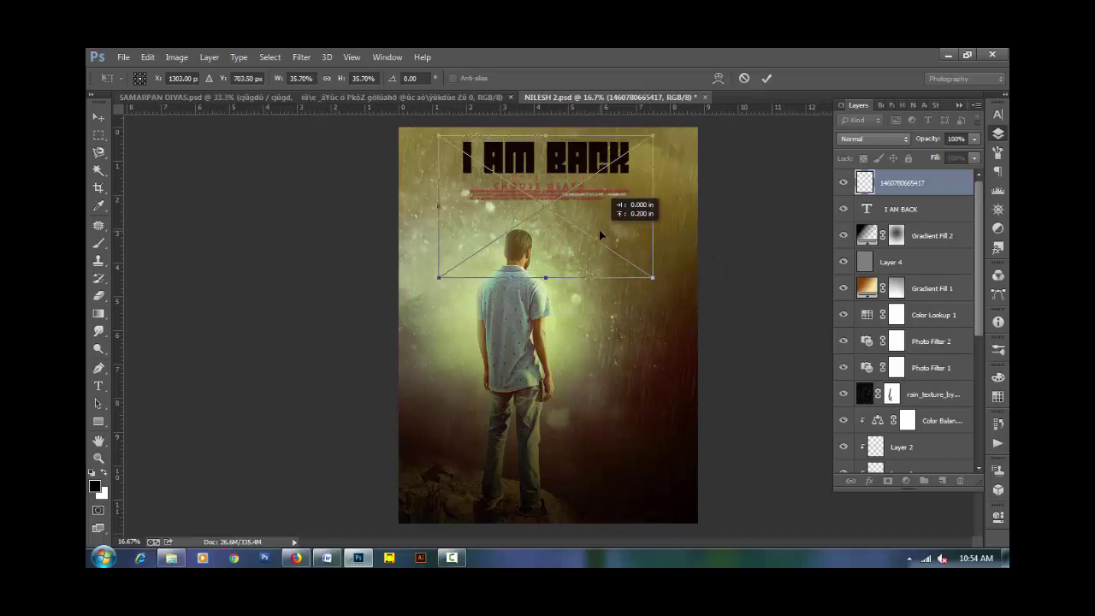
{"action": "key", "text": "t"}
{"action": "key", "text": "Return"}
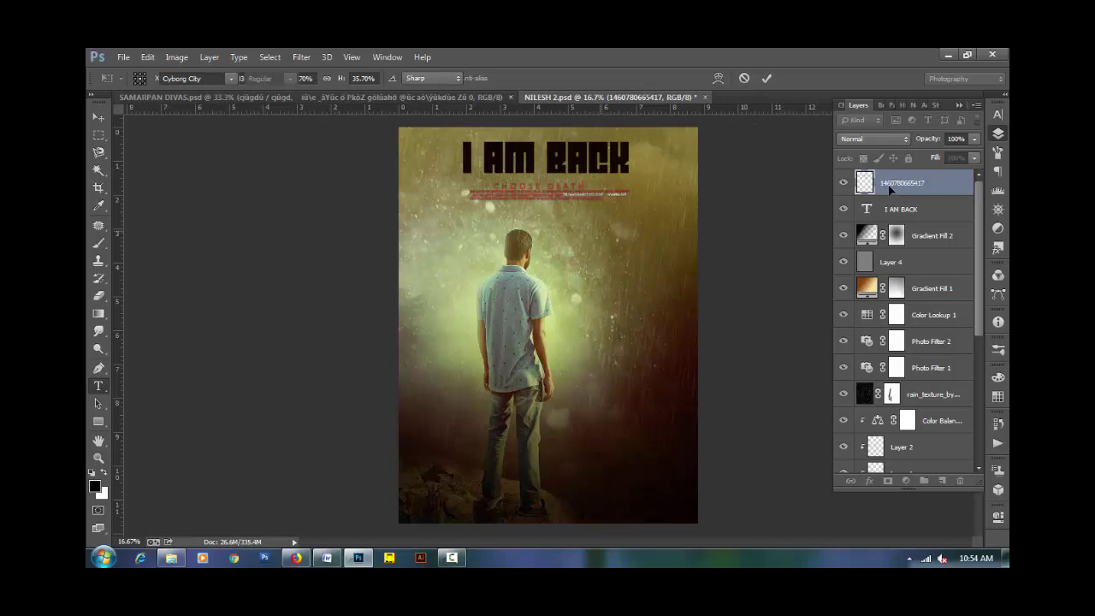
Try Overlay blending on the red tagline, then revert it to Normal.
{"action": "left_click", "coordinate": [880, 139]}
{"action": "left_click", "coordinate": [883, 317]}
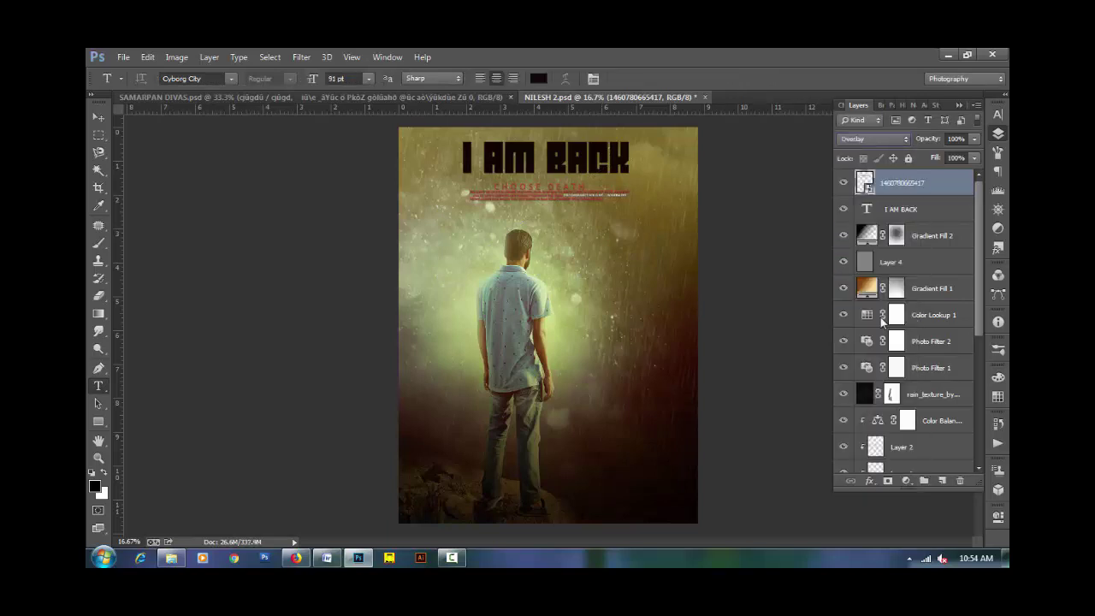
{"action": "left_click", "coordinate": [879, 139]}
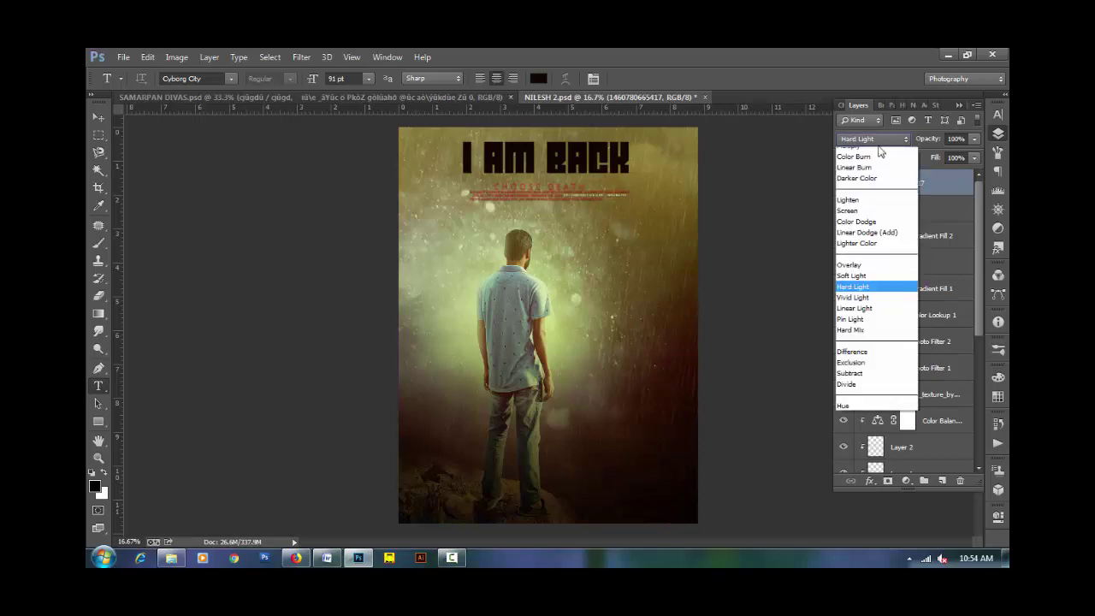
{"action": "left_click", "coordinate": [880, 156]}
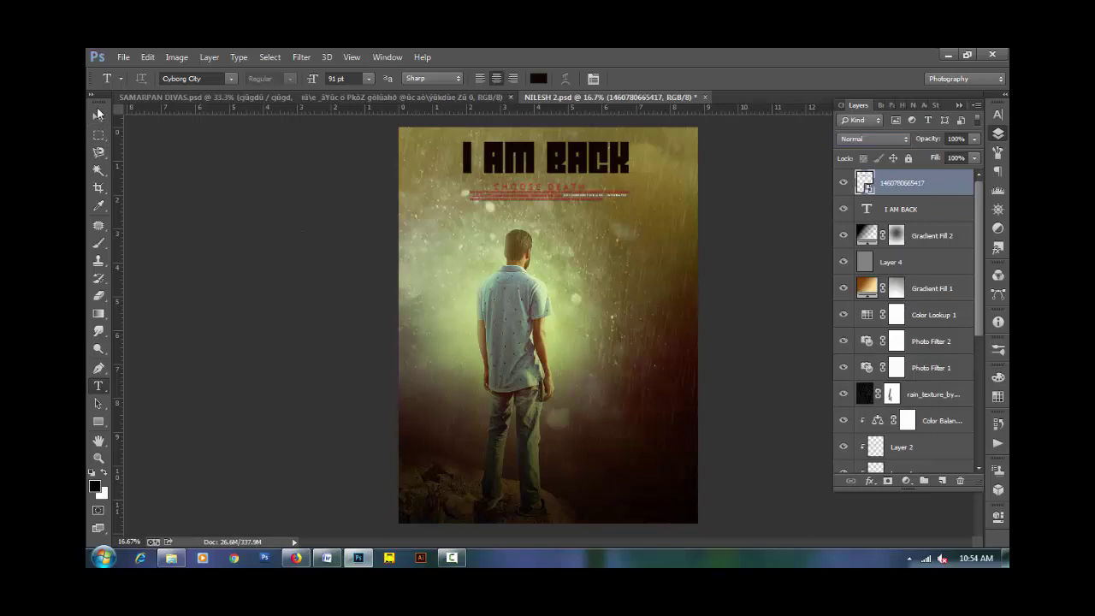
Nudge the red tagline layer a few pixels up under the title.
{"action": "left_click", "coordinate": [97, 112]}
{"action": "right_click", "coordinate": [897, 183]}
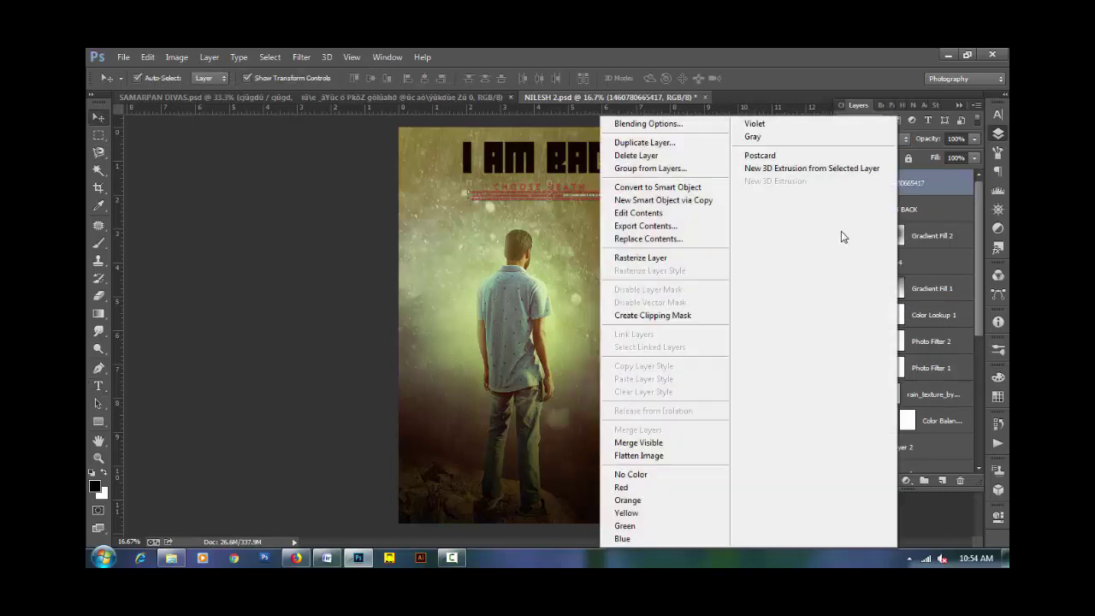
{"action": "left_click", "coordinate": [689, 259]}
{"action": "left_click_drag", "start_coordinate": [575, 191], "coordinate": [576, 192]}
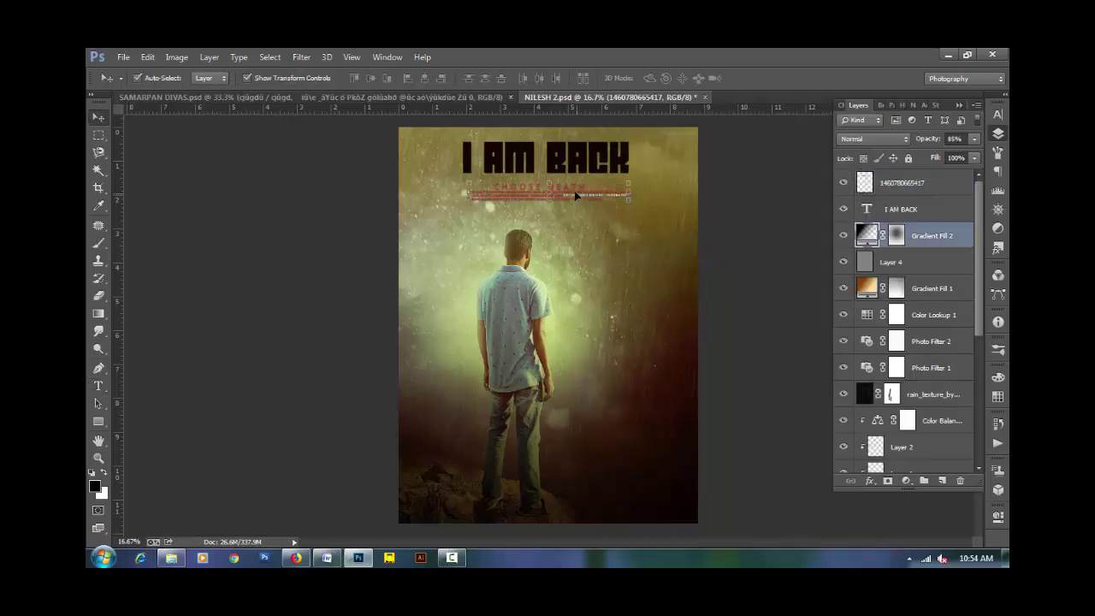
{"action": "left_click", "coordinate": [573, 194]}
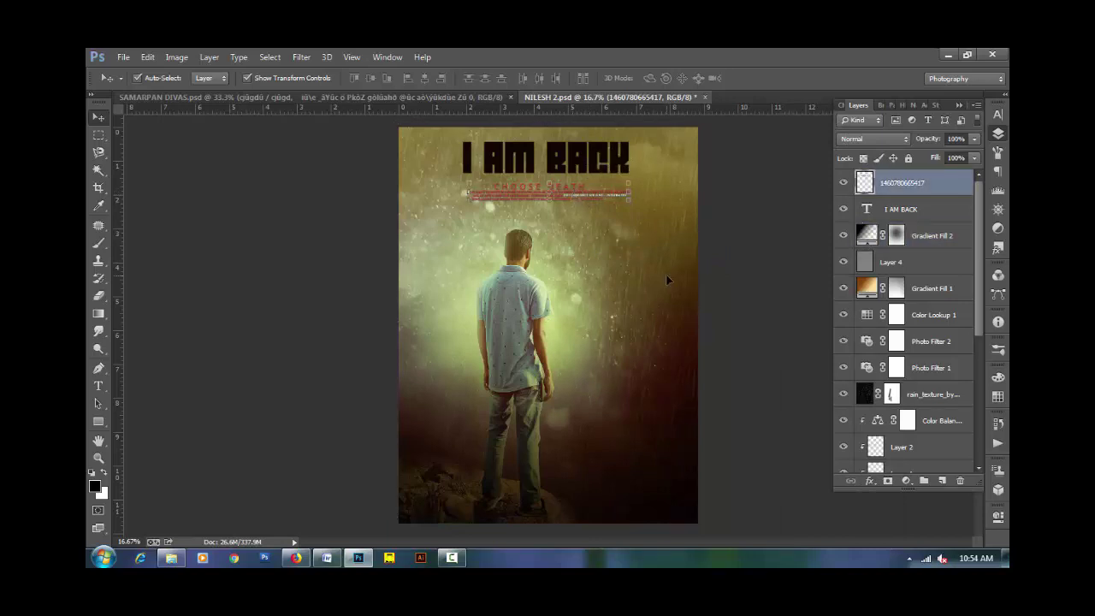
{"action": "key", "text": "Up"}
{"action": "key", "text": "Up"}
{"action": "key", "text": "Up"}
{"action": "key", "text": "Up"}
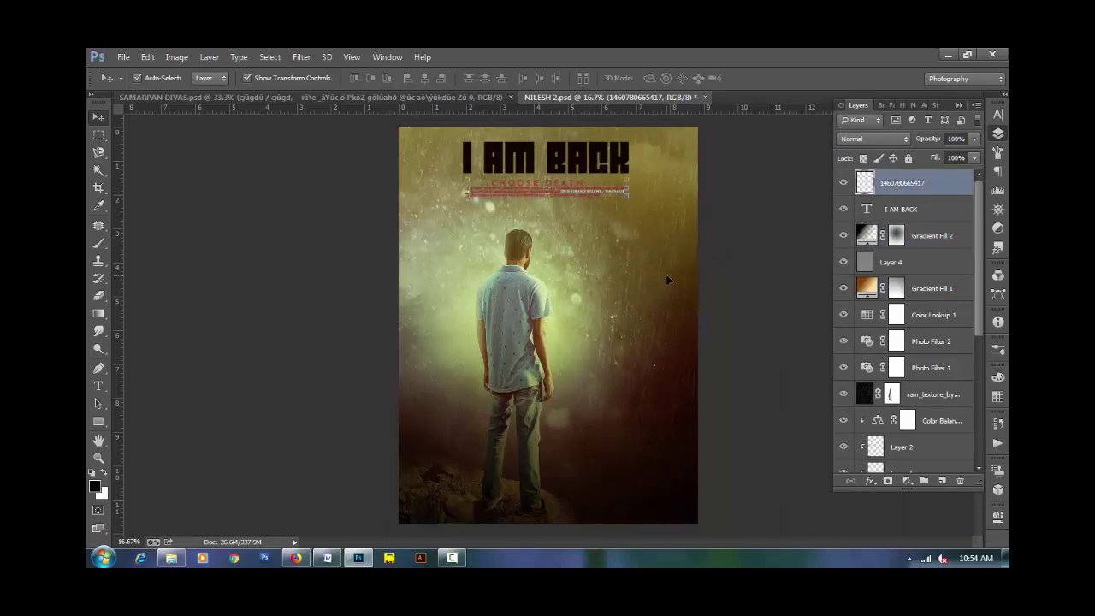
Cycle the I AM BACK title layer through Overlay, Multiply and subsequent blend modes.
{"action": "left_click", "coordinate": [934, 208]}
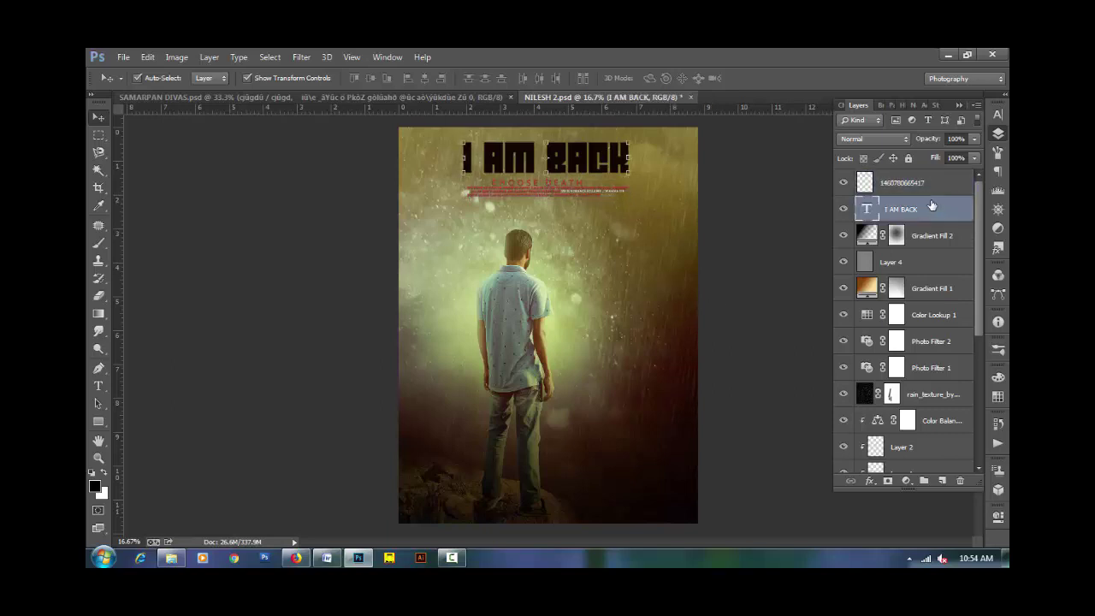
{"action": "left_click", "coordinate": [894, 141]}
{"action": "left_click", "coordinate": [890, 316]}
{"action": "left_click", "coordinate": [862, 139]}
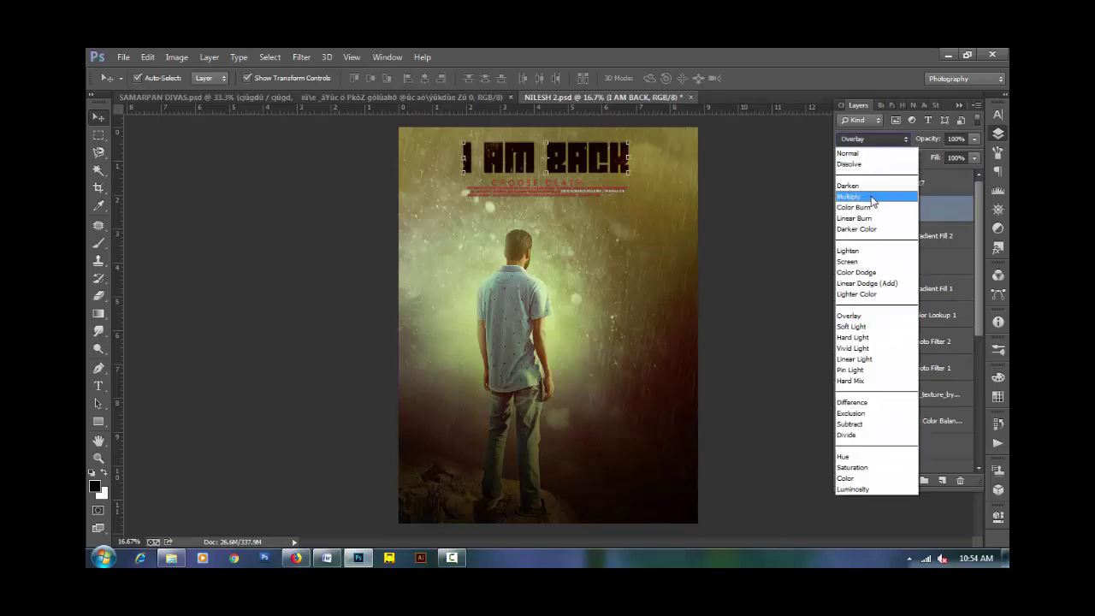
{"action": "left_click", "coordinate": [871, 196]}
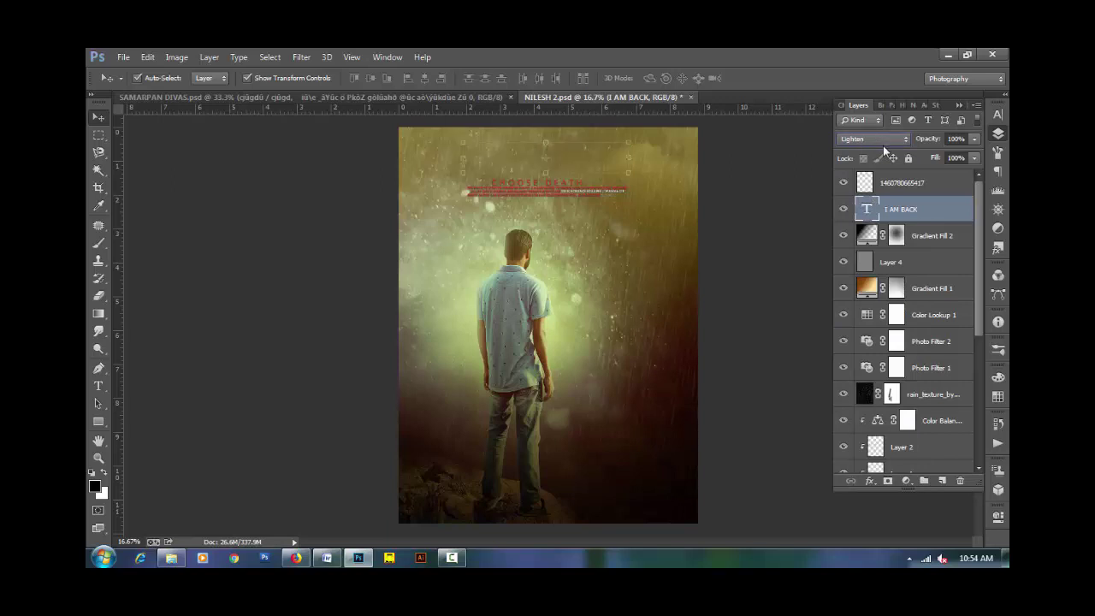
{"action": "key", "text": "Down"}
{"action": "key", "text": "Down"}
{"action": "key", "text": "Down"}
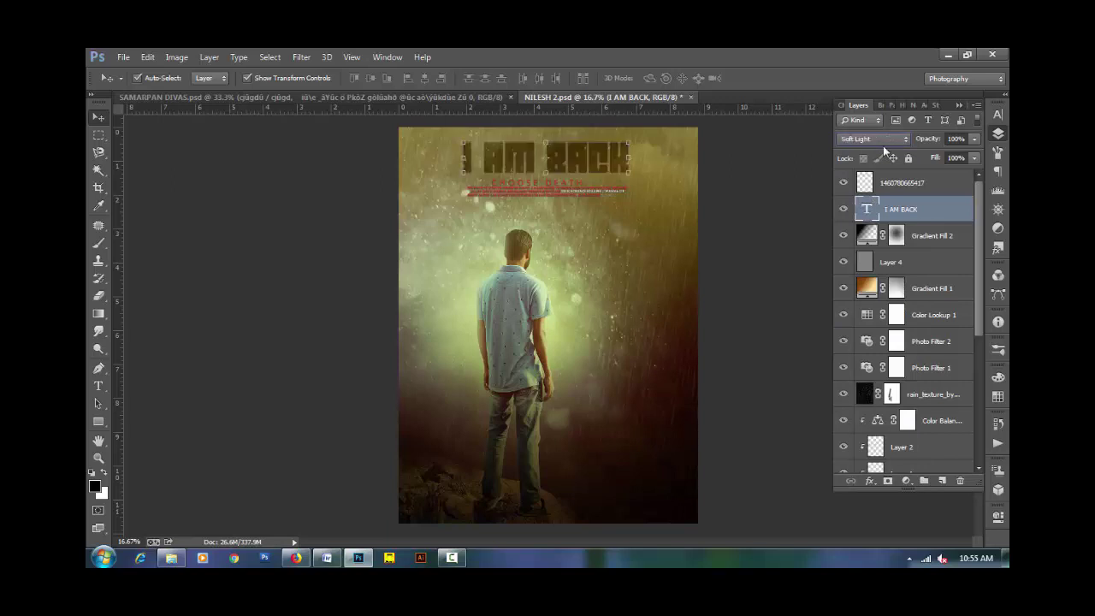
{"action": "key", "text": "Down"}
{"action": "key", "text": "Down"}
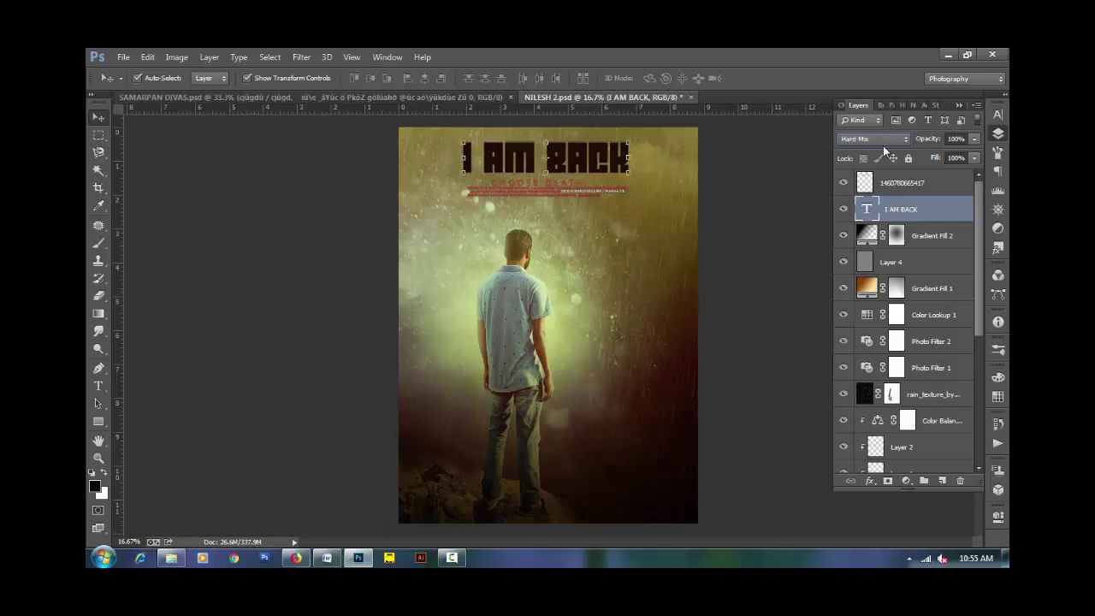
{"action": "key", "text": "Down"}
{"action": "key", "text": "Down"}
{"action": "key", "text": "Down"}
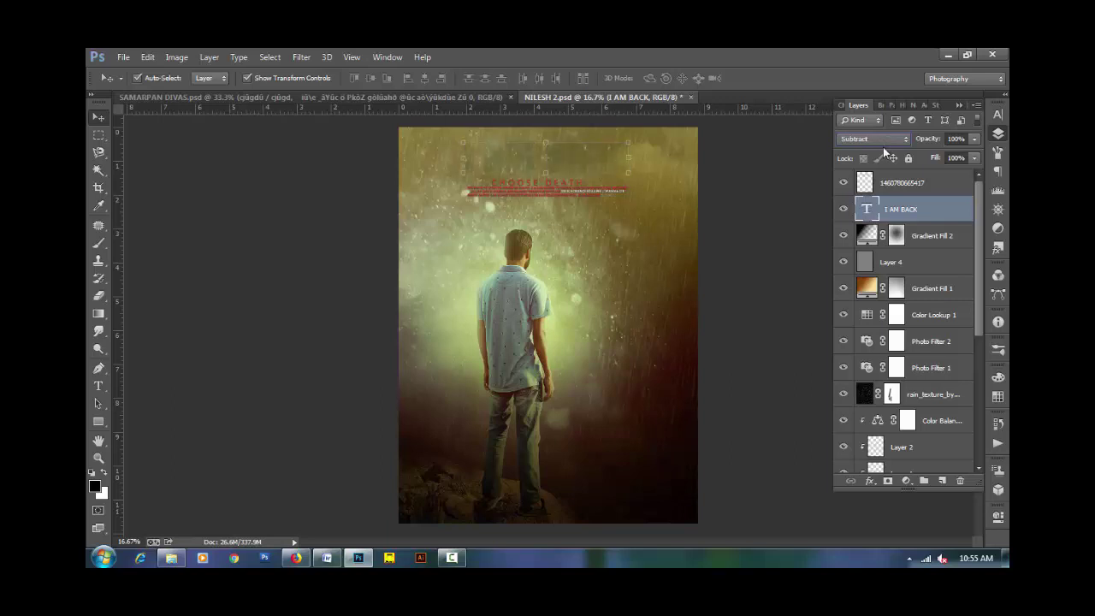
{"action": "key", "text": "Down"}
{"action": "key", "text": "Down"}
Set the I AM BACK title back to Normal blending, deselect layers, and zoom out.
{"action": "left_click", "coordinate": [872, 139]}
{"action": "left_click", "coordinate": [883, 151]}
{"action": "left_click", "coordinate": [782, 209]}
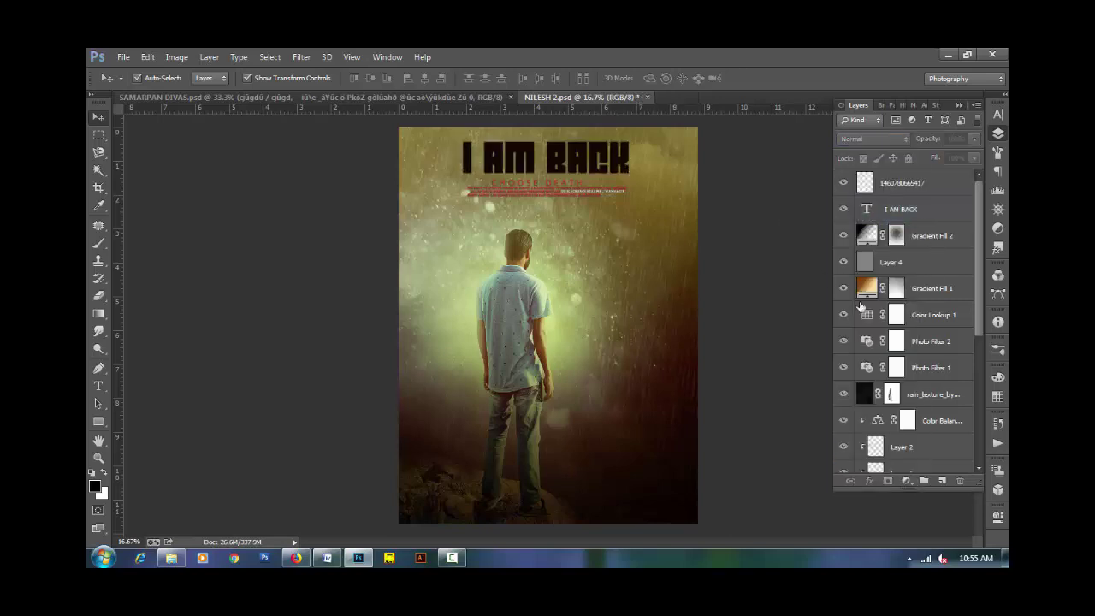
{"action": "key", "text": "ctrl+minus"}
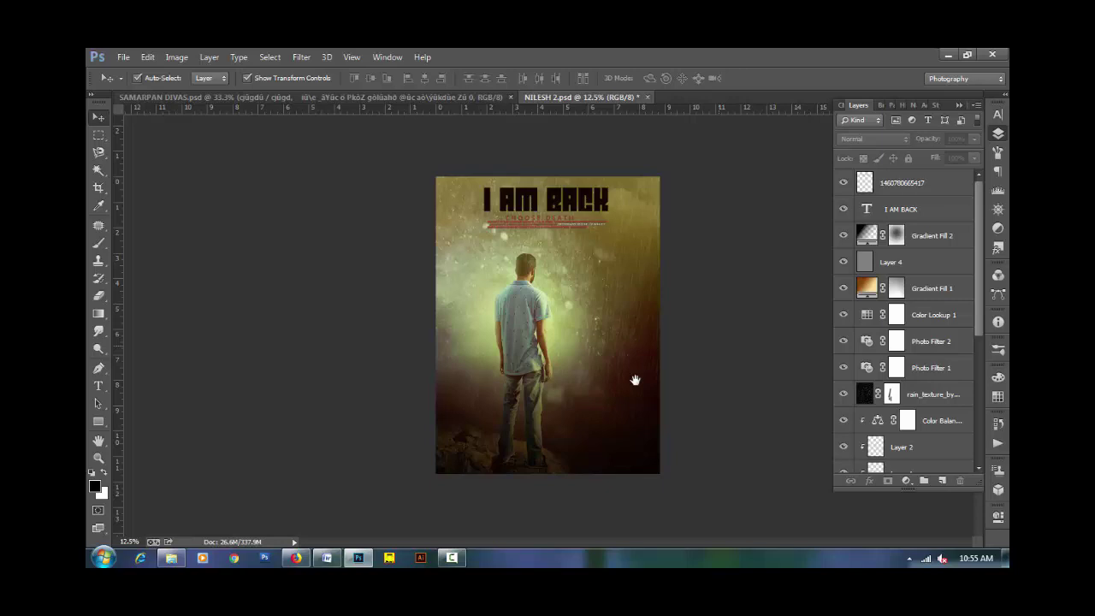
Flip the fire overlay horizontally, enlarge it and move it to the poster bottom.
{"action": "left_click", "coordinate": [451, 558]}
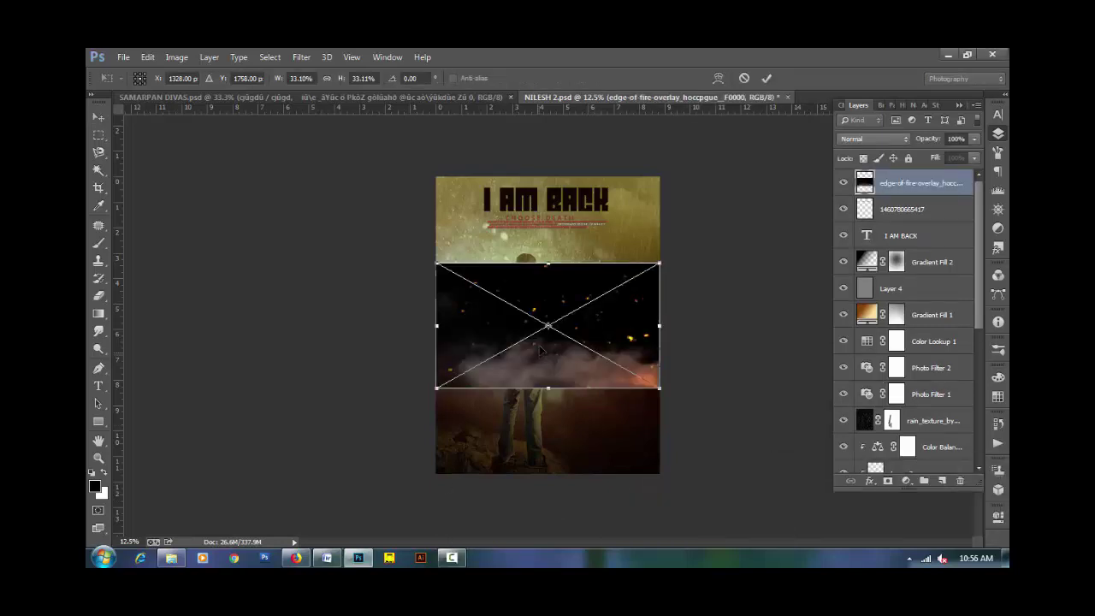
{"action": "right_click", "coordinate": [539, 345]}
{"action": "left_click", "coordinate": [583, 321]}
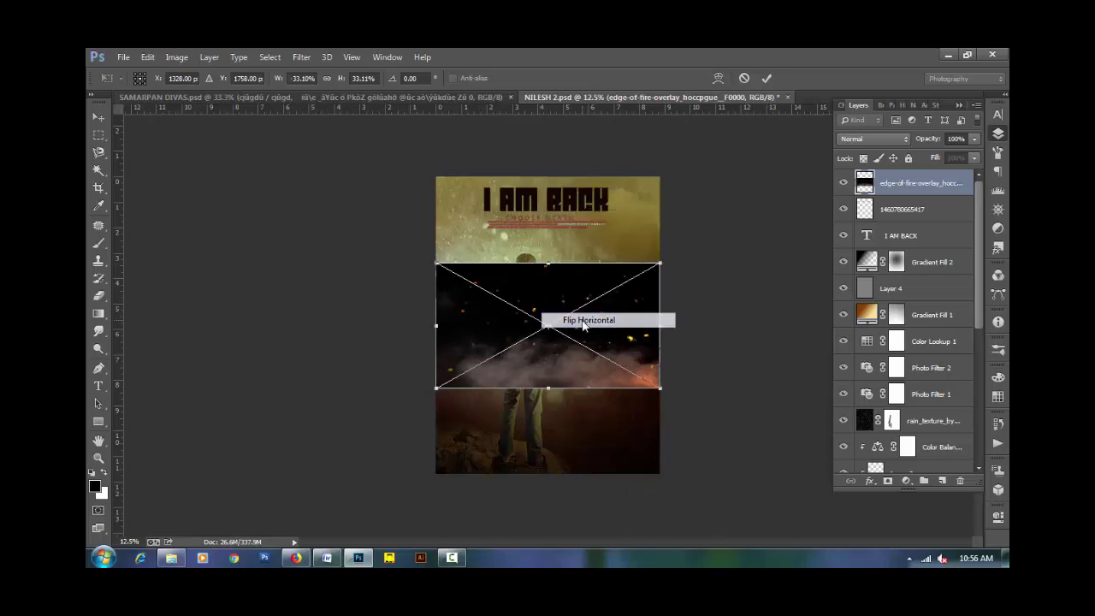
{"action": "left_click_drag", "start_coordinate": [661, 390], "coordinate": [694, 408]}
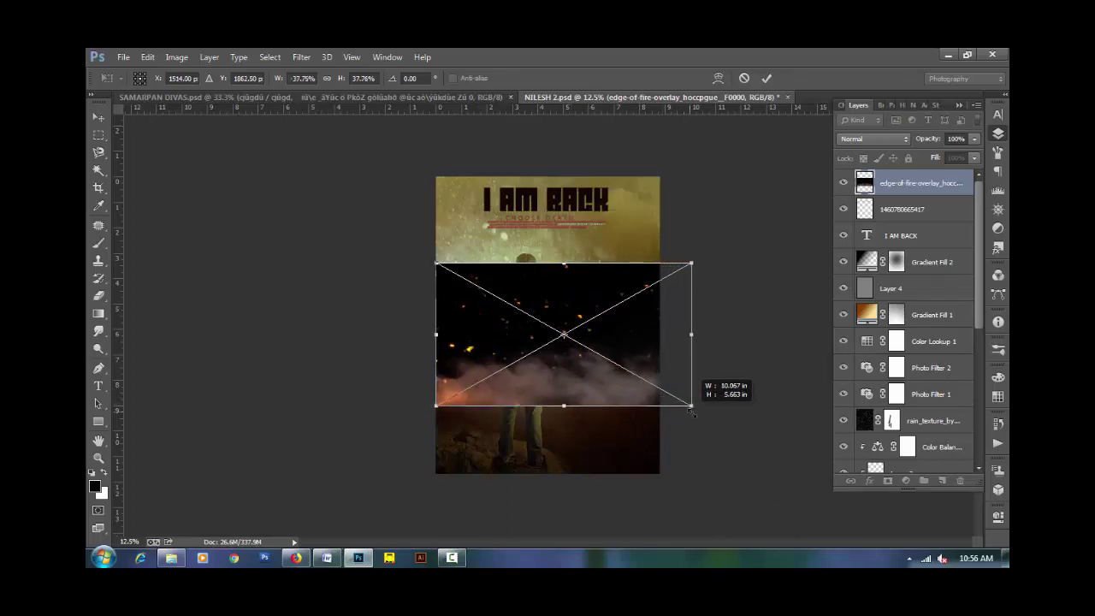
{"action": "left_click_drag", "start_coordinate": [586, 373], "coordinate": [586, 442]}
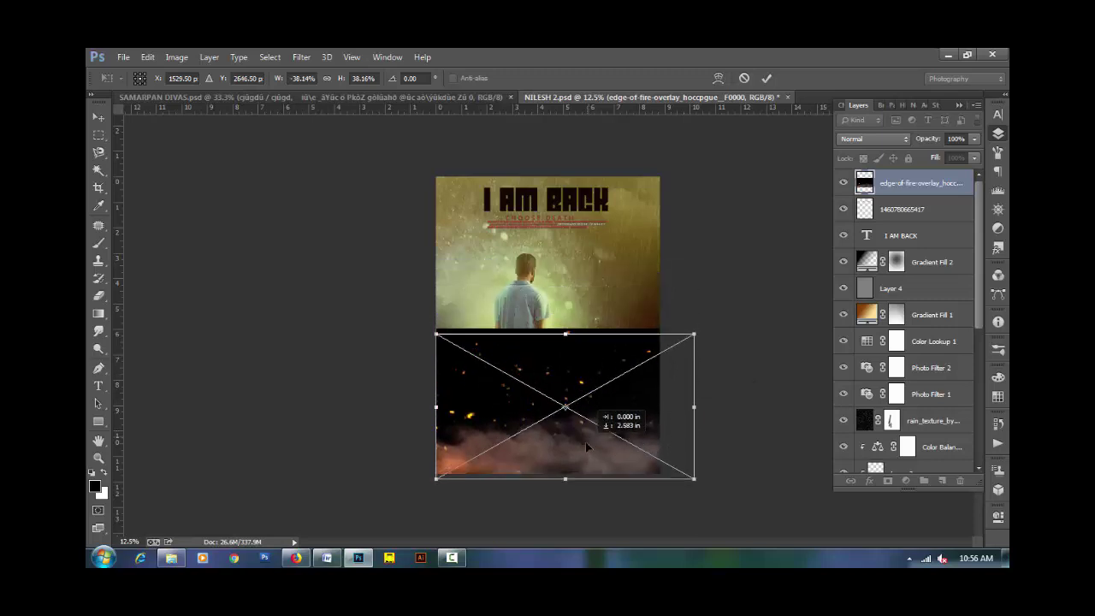
{"action": "key", "text": "Return"}
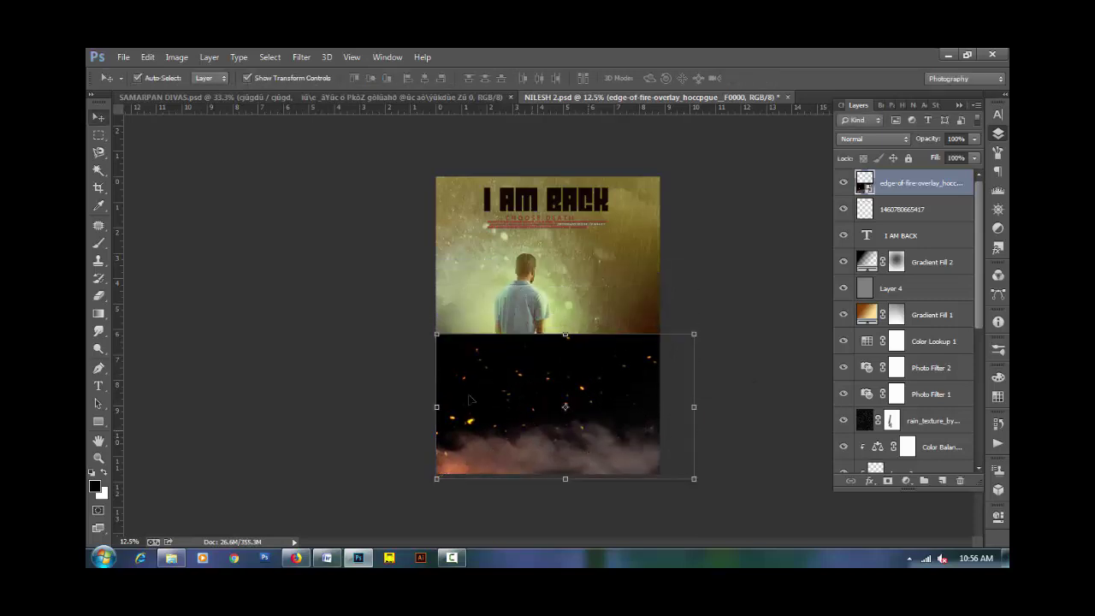
{"action": "left_click_drag", "start_coordinate": [437, 334], "coordinate": [431, 332]}
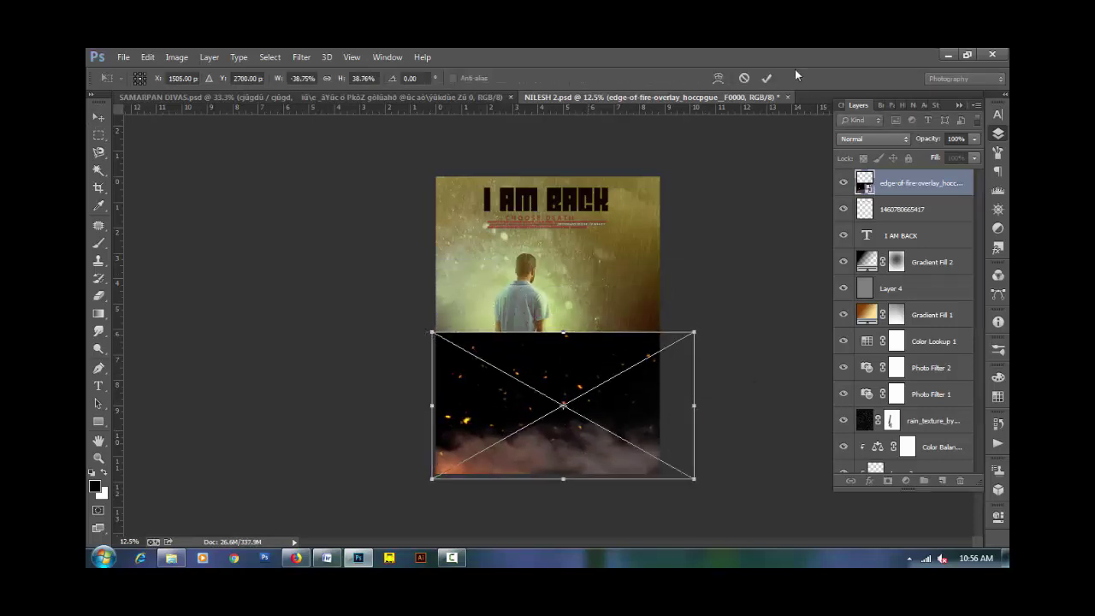
{"action": "left_click", "coordinate": [766, 77]}
Blend the fire overlay in Screen mode and stamp all visible layers into Layer 5.
{"action": "left_click", "coordinate": [871, 139]}
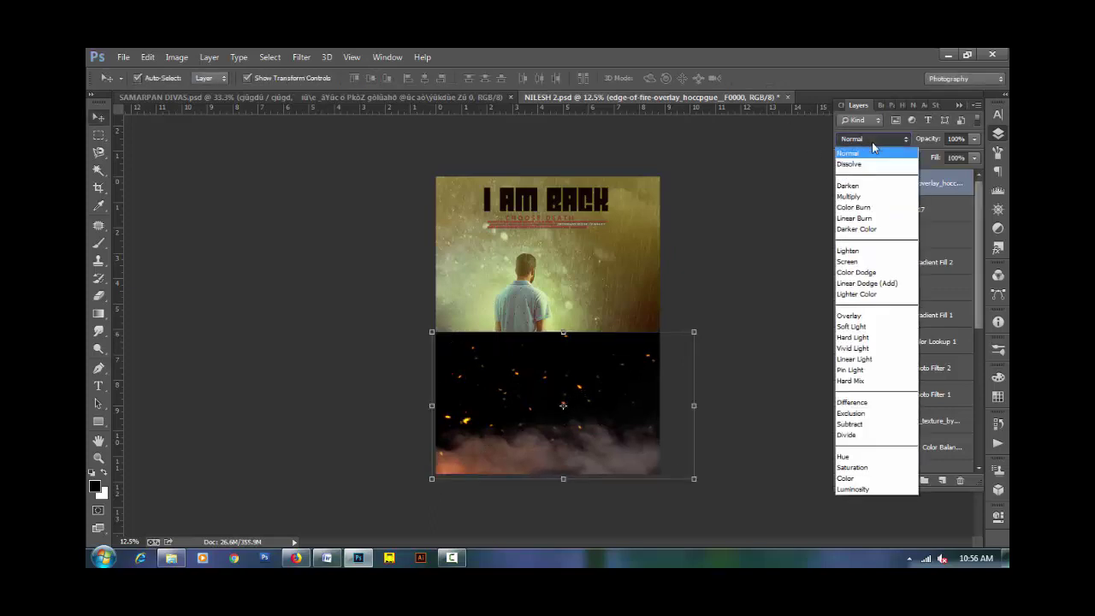
{"action": "left_click", "coordinate": [849, 261]}
{"action": "left_click", "coordinate": [767, 331]}
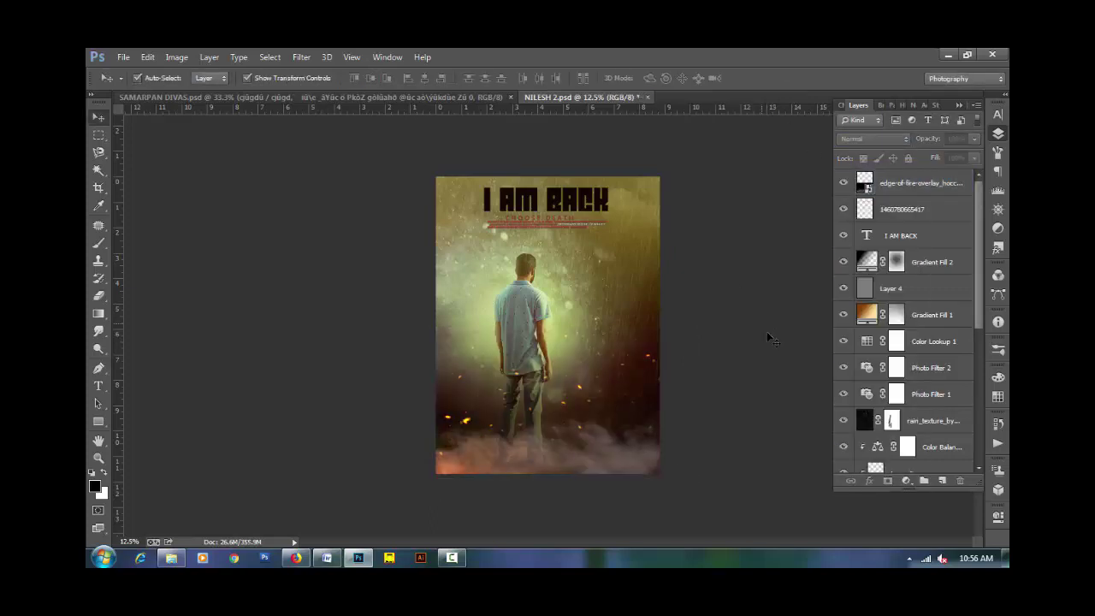
{"action": "left_click", "coordinate": [947, 185]}
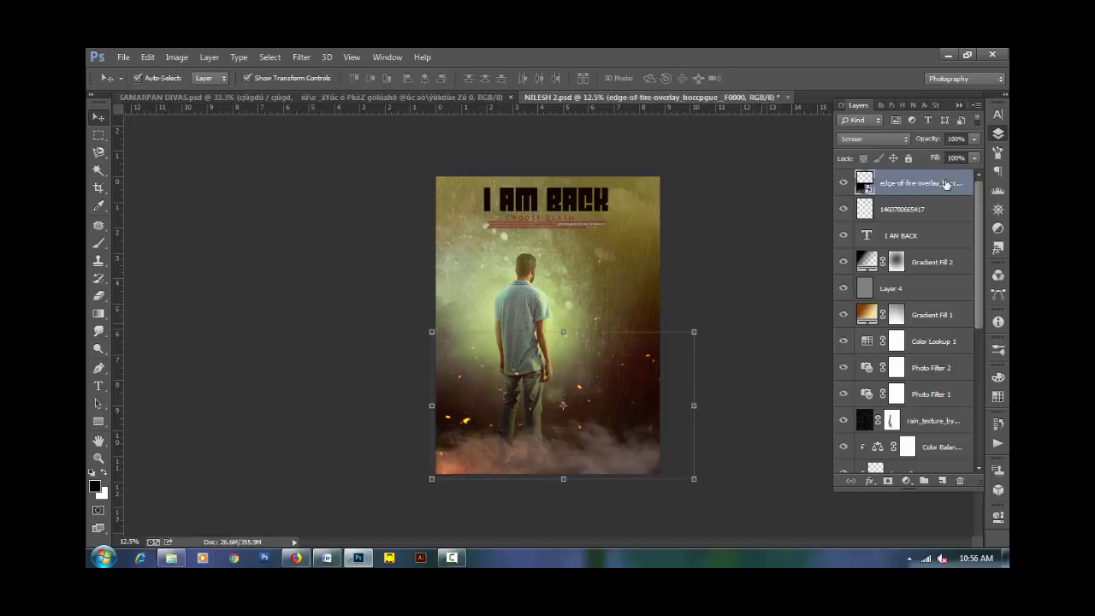
{"action": "key", "text": "ctrl+shift+alt+e"}
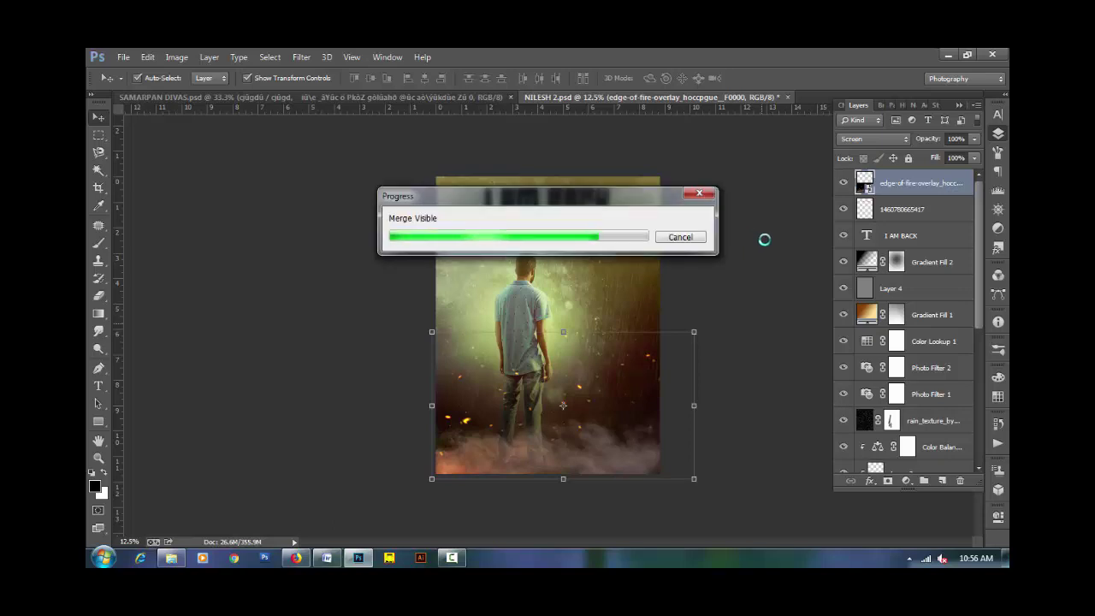
Set the merged layer to Linear Light and apply High Pass at 2.0 px.
{"action": "left_click", "coordinate": [881, 139]}
{"action": "left_click", "coordinate": [886, 359]}
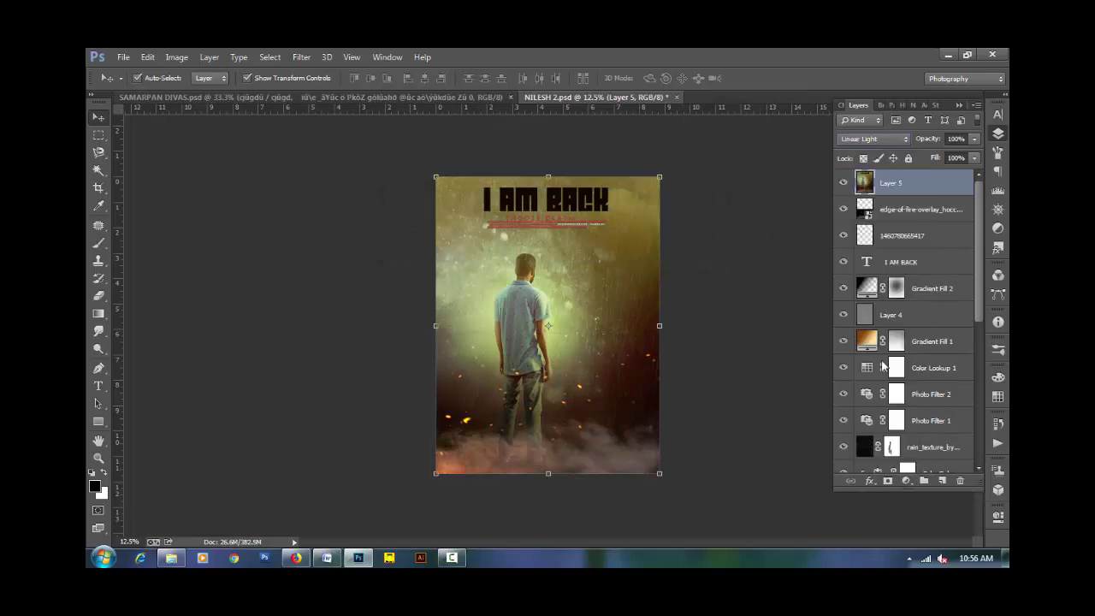
{"action": "left_click", "coordinate": [303, 58]}
{"action": "mouse_move", "coordinate": [376, 310]}
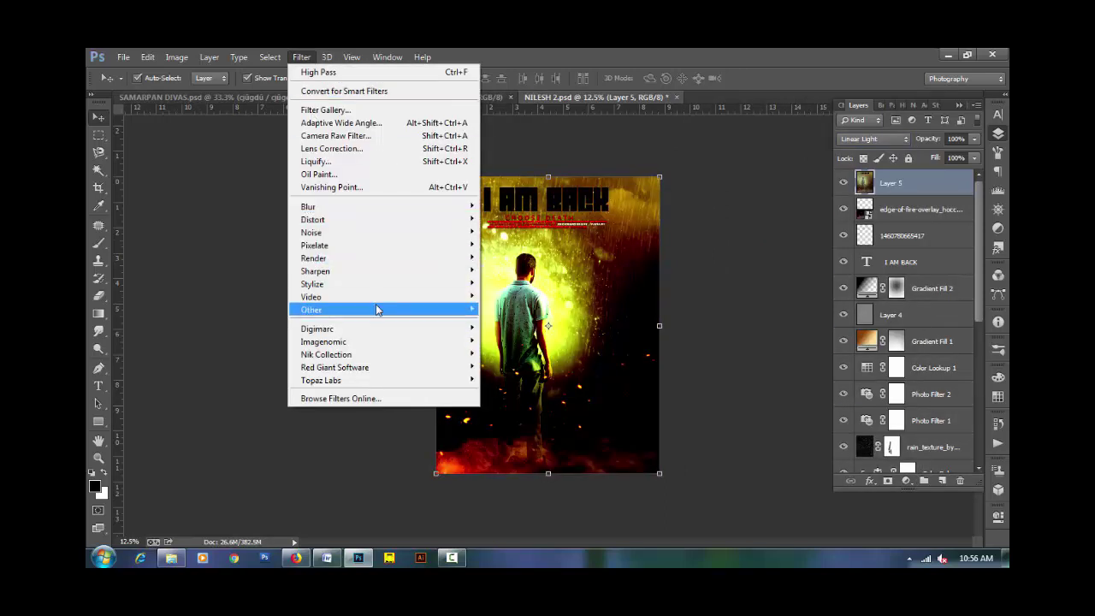
{"action": "left_click", "coordinate": [510, 322]}
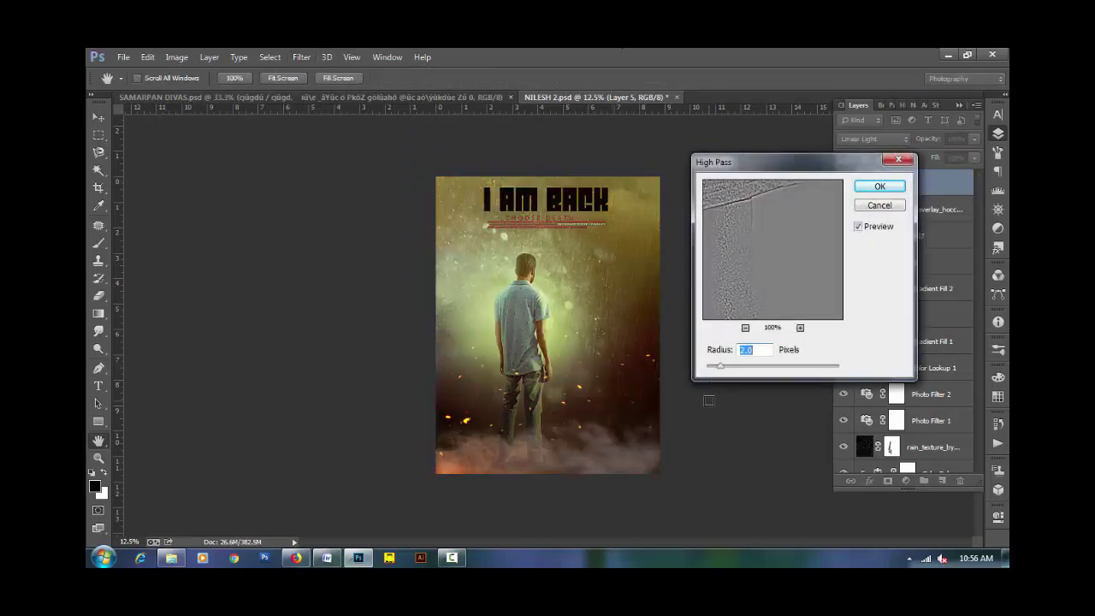
{"action": "left_click", "coordinate": [874, 188]}
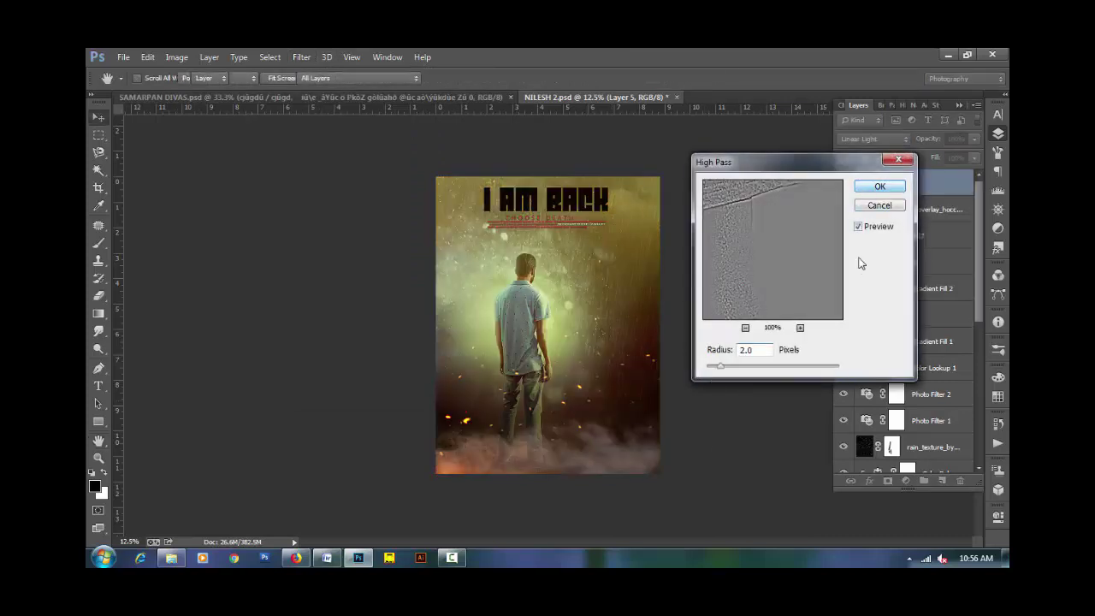
Add a black mask and paint white with a soft brush around the man.
{"action": "left_click", "coordinate": [887, 481], "text": "alt"}
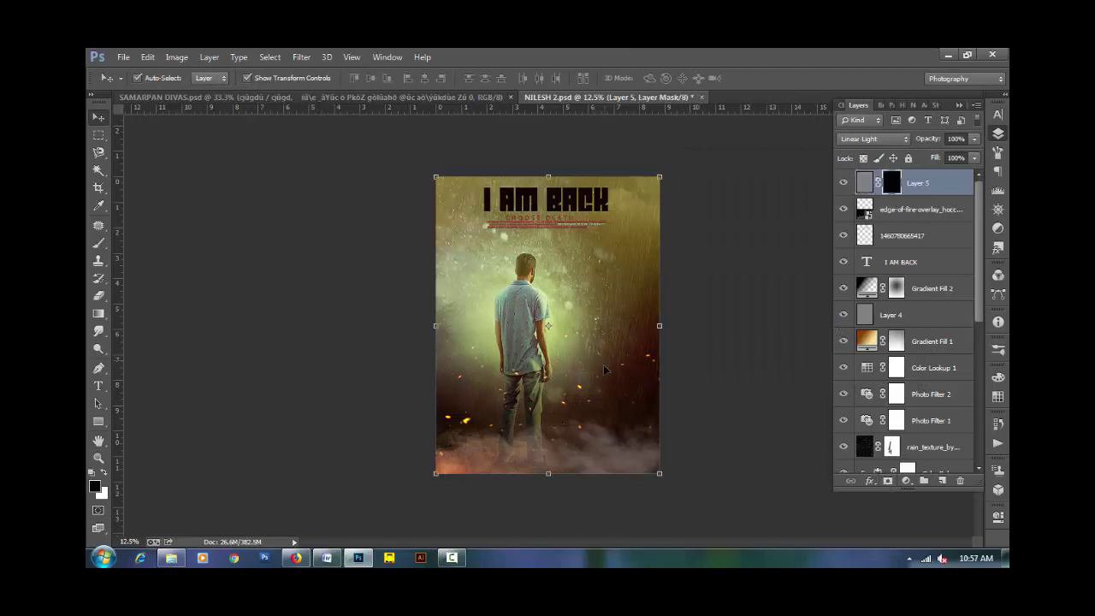
{"action": "left_click", "coordinate": [98, 243]}
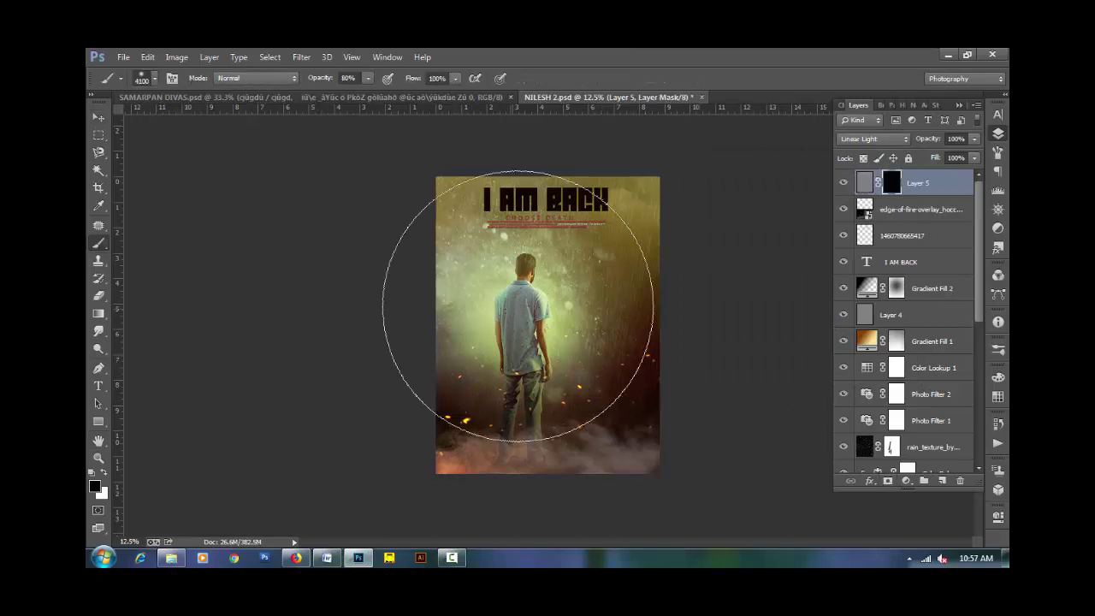
{"action": "key", "text": "bracketleft"}
{"action": "key", "text": "bracketleft"}
{"action": "key", "text": "bracketleft"}
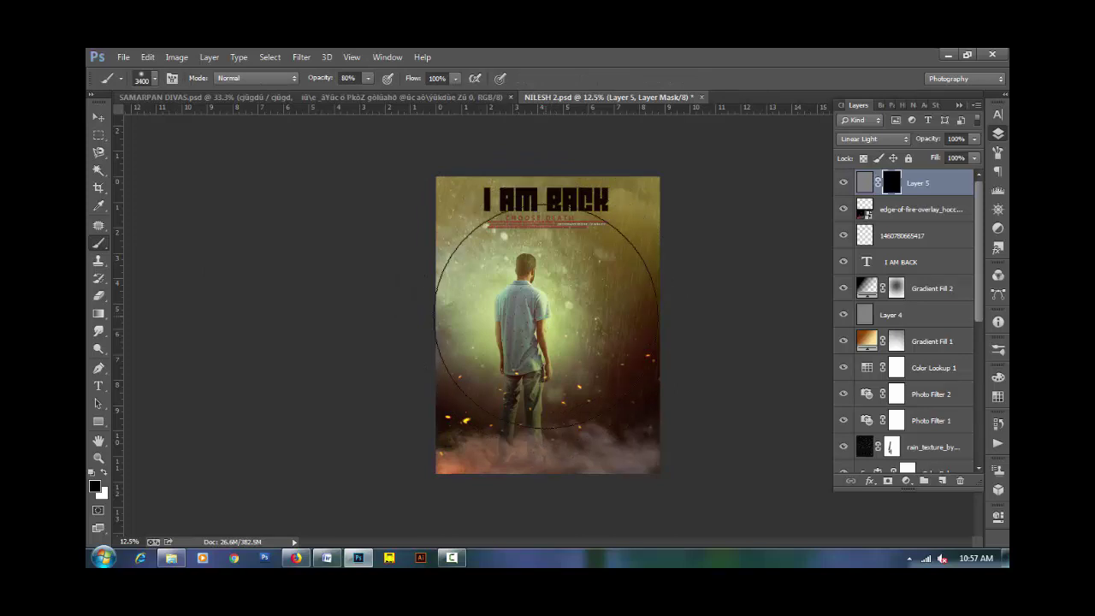
{"action": "key", "text": "x"}
{"action": "left_click", "coordinate": [548, 322]}
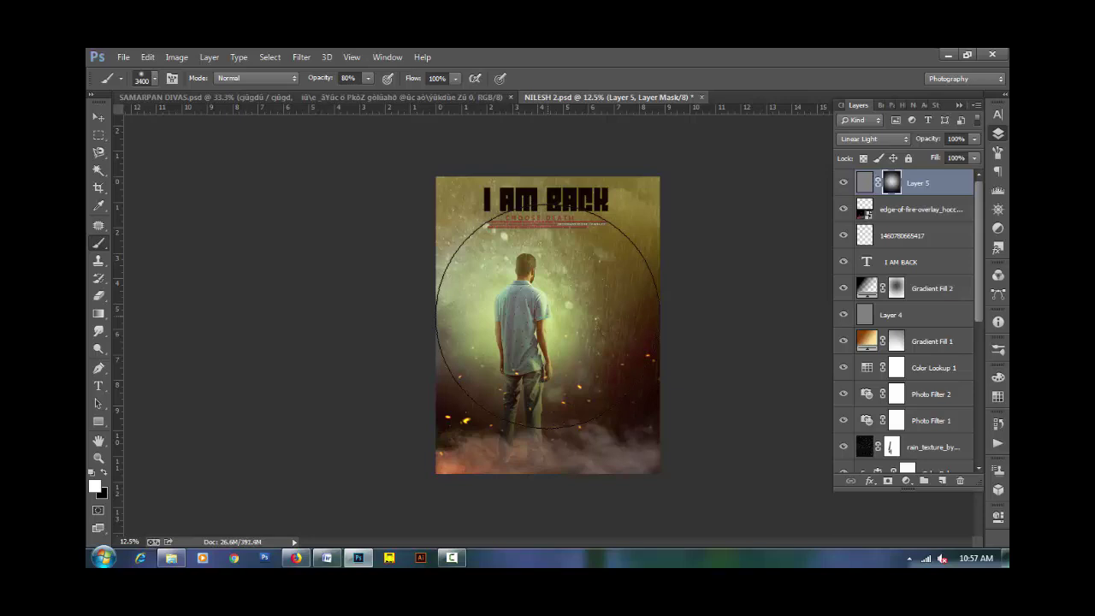
Add a Curves adjustment layer and pull in the Red channel's highlight point.
{"action": "key", "text": "h"}
{"action": "left_click", "coordinate": [906, 482]}
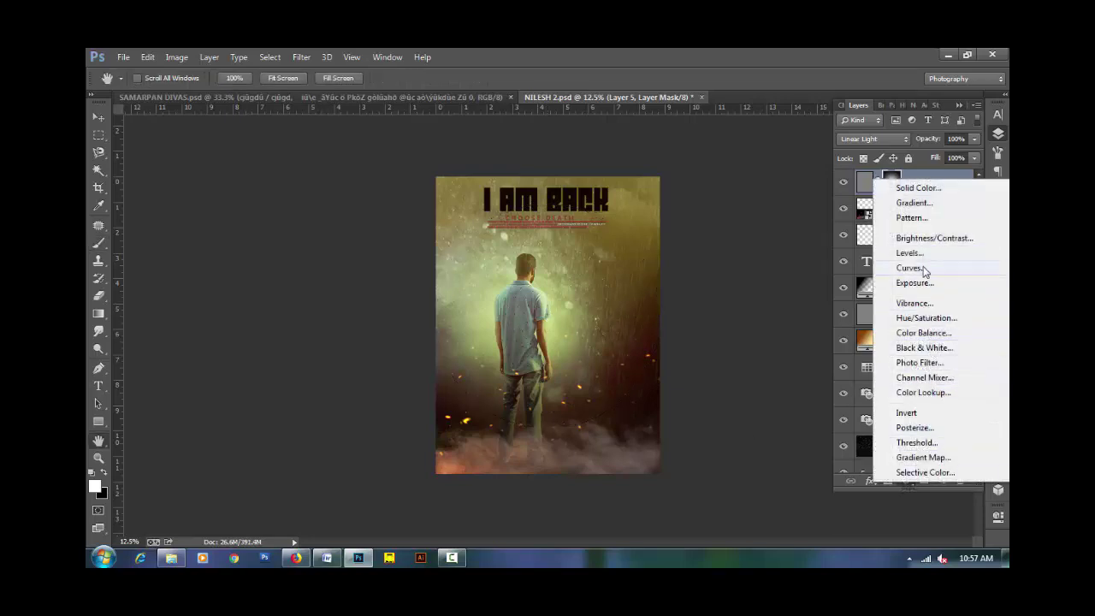
{"action": "left_click", "coordinate": [924, 269]}
{"action": "left_click", "coordinate": [909, 364]}
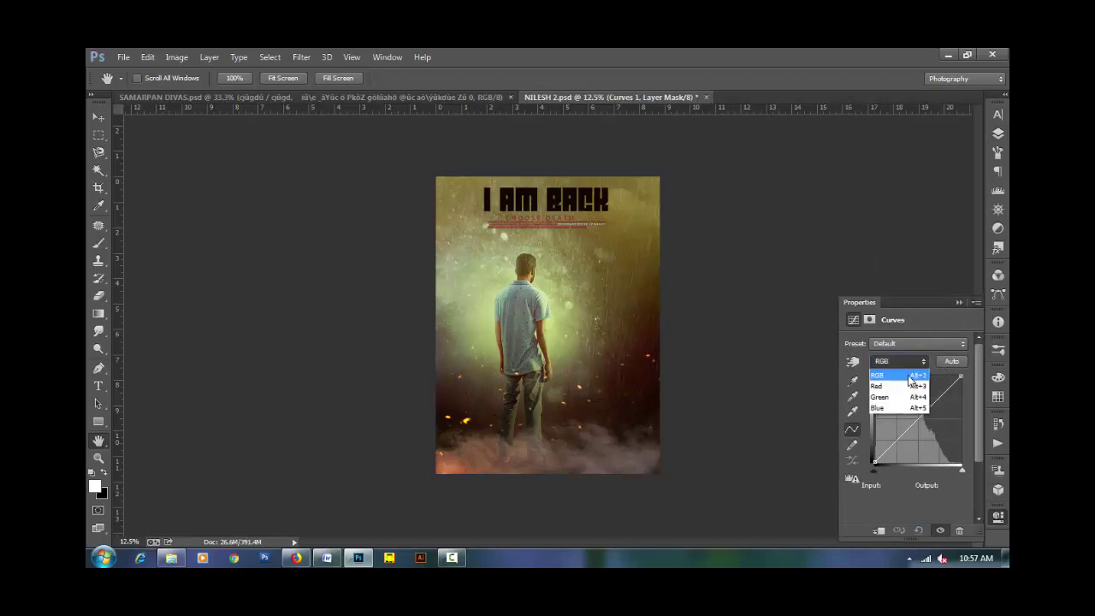
{"action": "left_click", "coordinate": [905, 376]}
{"action": "left_click_drag", "start_coordinate": [960, 376], "coordinate": [953, 377]}
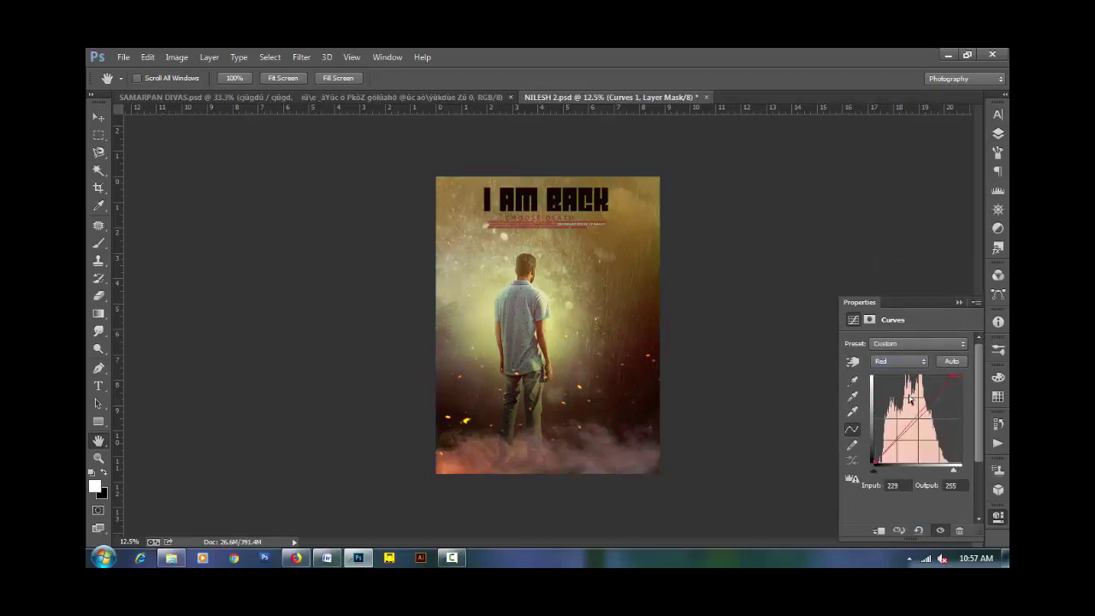
Raise the Blue curve's shadow point and nudge a Green midtone point slightly.
{"action": "left_click", "coordinate": [900, 363]}
{"action": "left_click", "coordinate": [890, 411]}
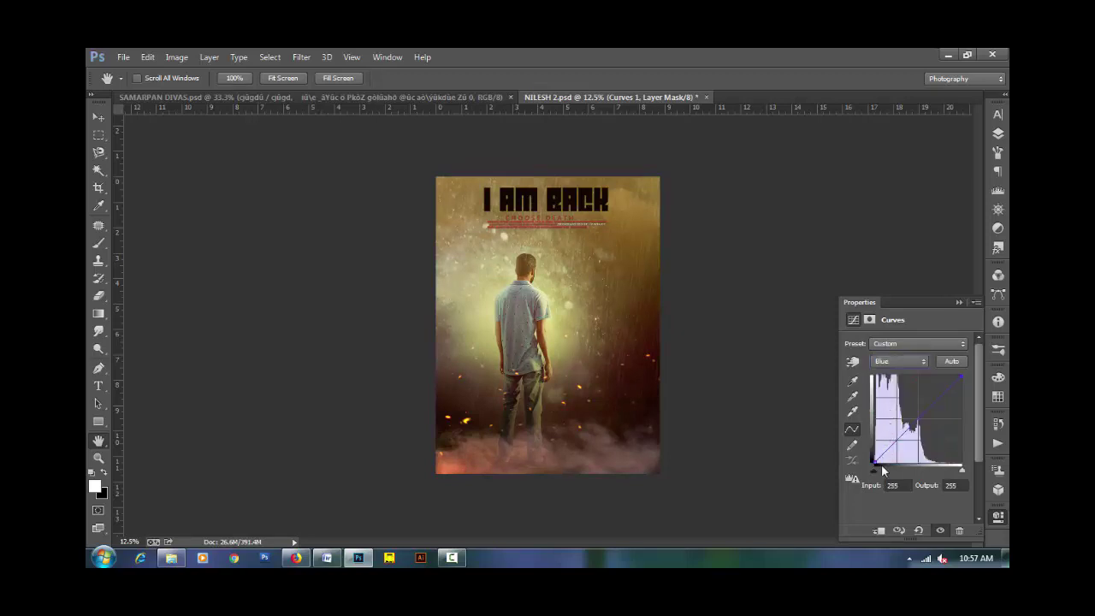
{"action": "left_click_drag", "start_coordinate": [874, 464], "coordinate": [874, 456]}
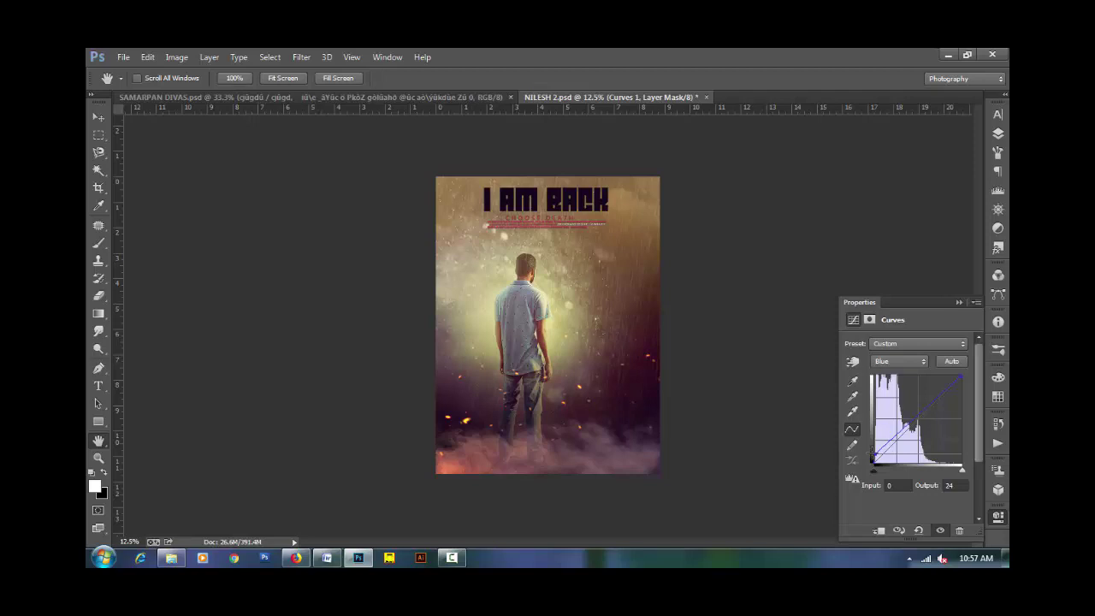
{"action": "left_click", "coordinate": [901, 361]}
{"action": "left_click", "coordinate": [898, 398]}
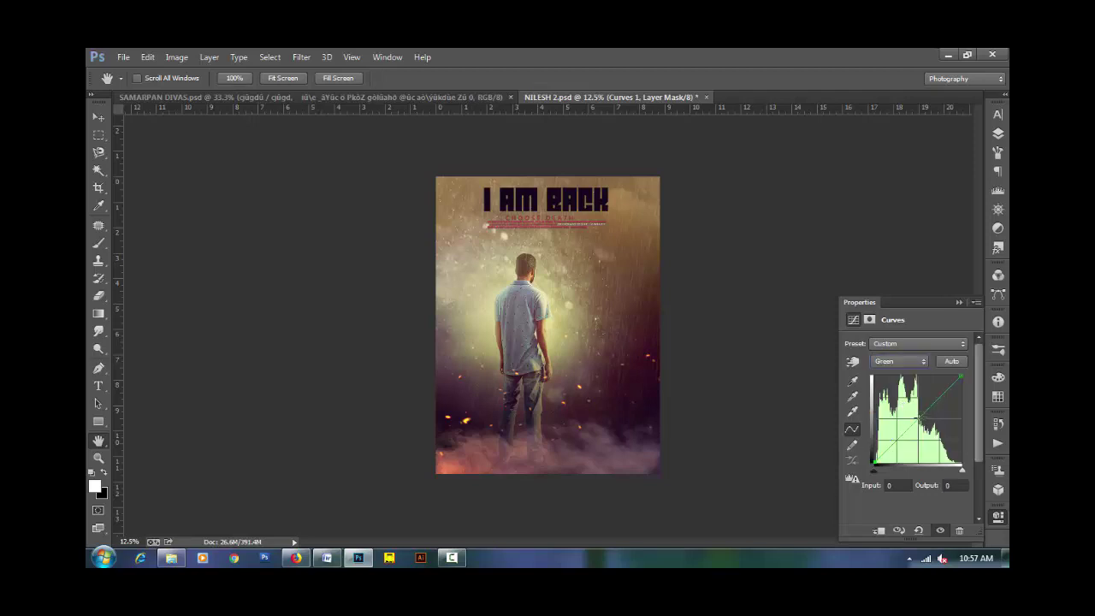
{"action": "left_click_drag", "start_coordinate": [919, 417], "coordinate": [921, 419]}
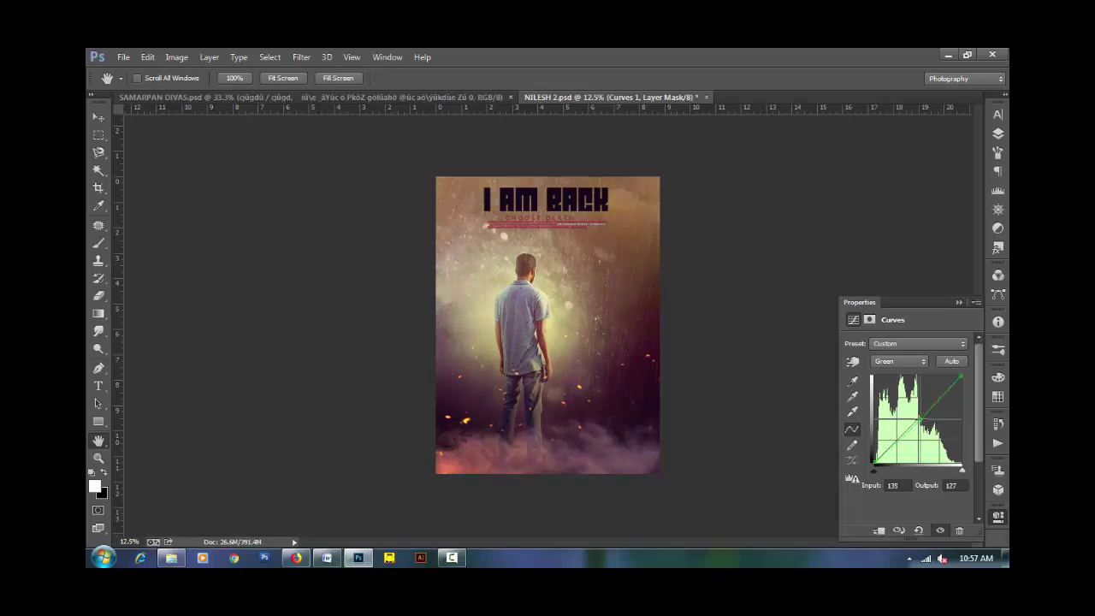
{"action": "left_click_drag", "start_coordinate": [921, 419], "coordinate": [915, 417]}
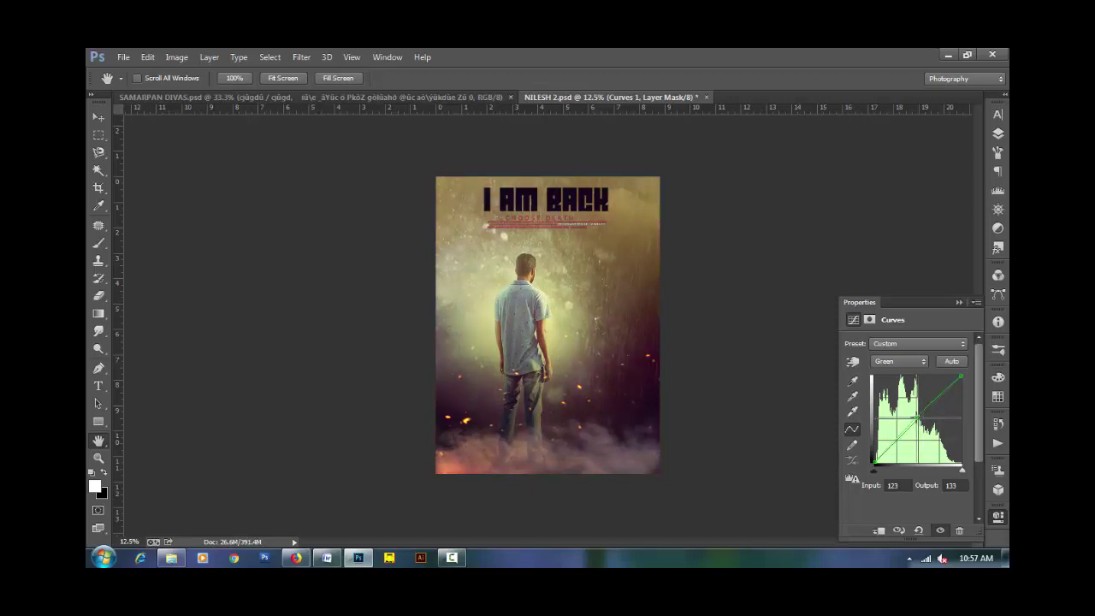
{"action": "left_click", "coordinate": [960, 302]}
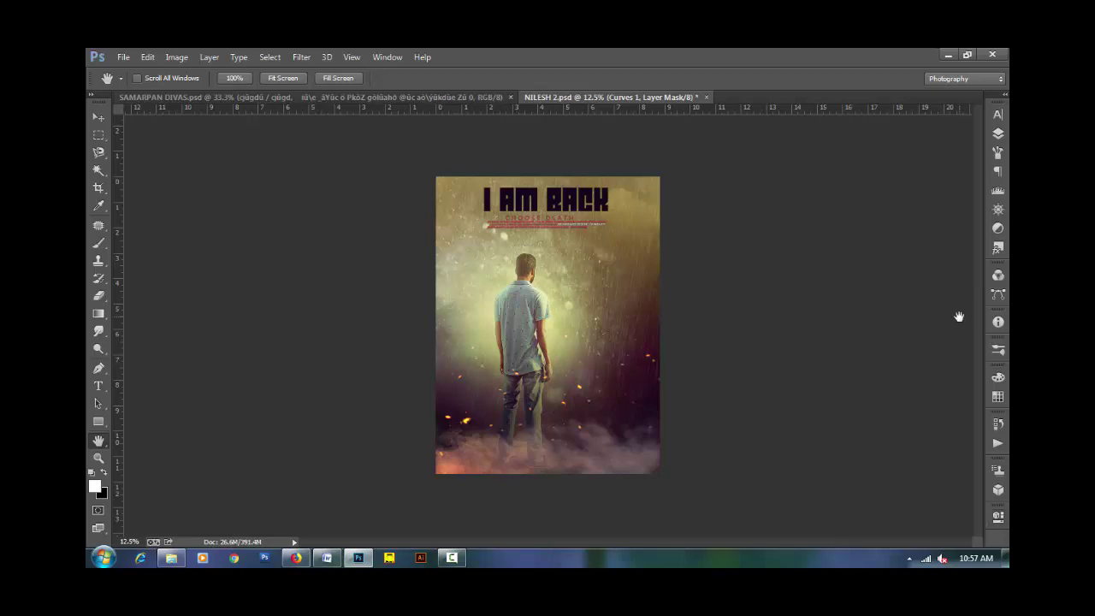
{"action": "left_click", "coordinate": [998, 134]}
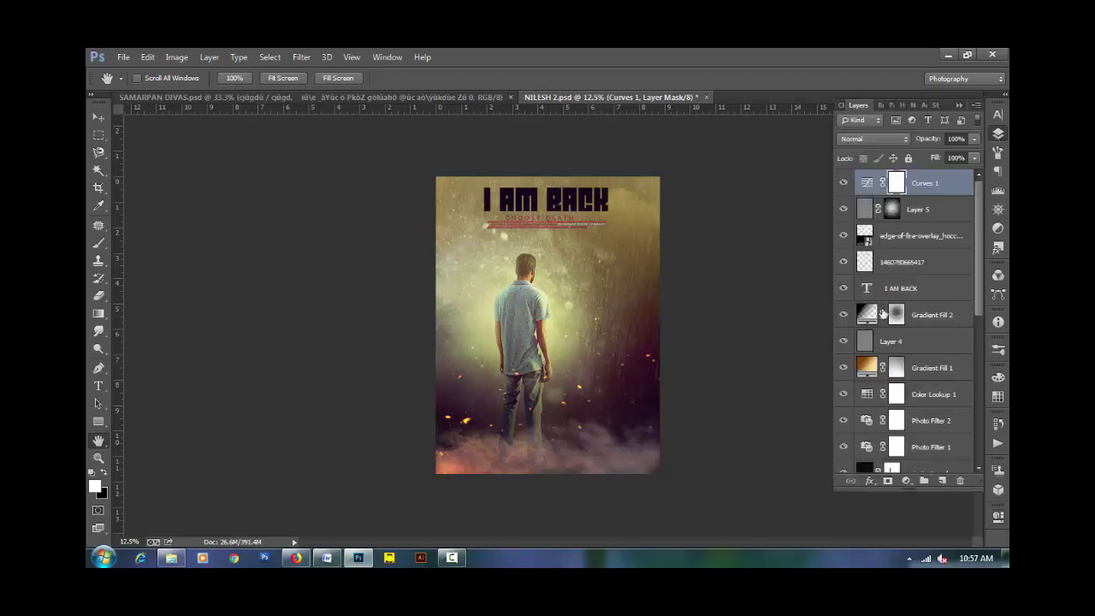
Set the foreground colour to a pale yellow.
{"action": "left_click", "coordinate": [96, 487]}
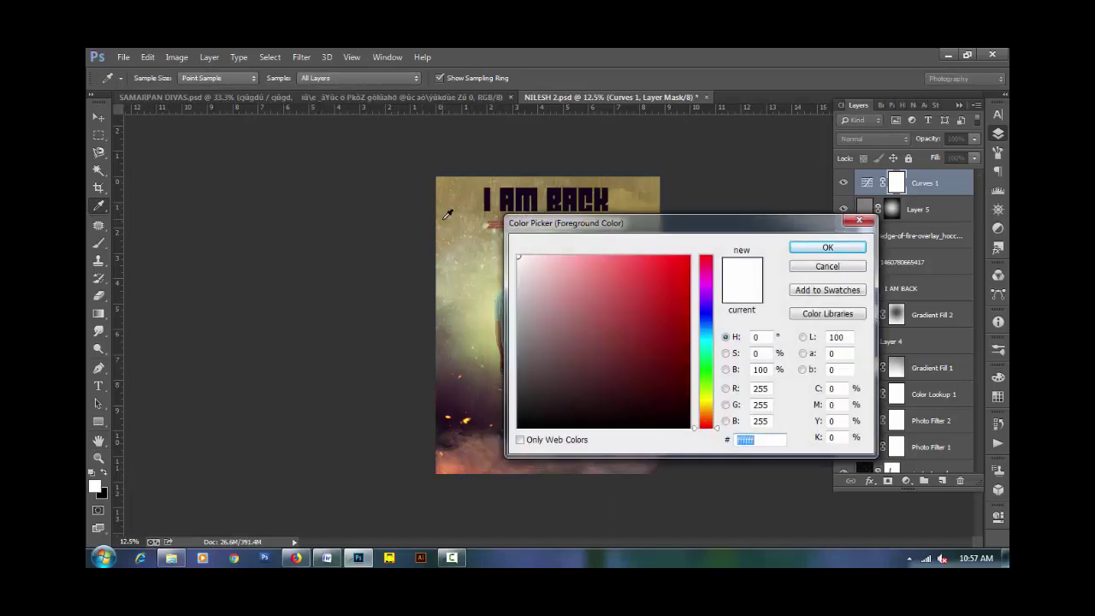
{"action": "left_click", "coordinate": [715, 406]}
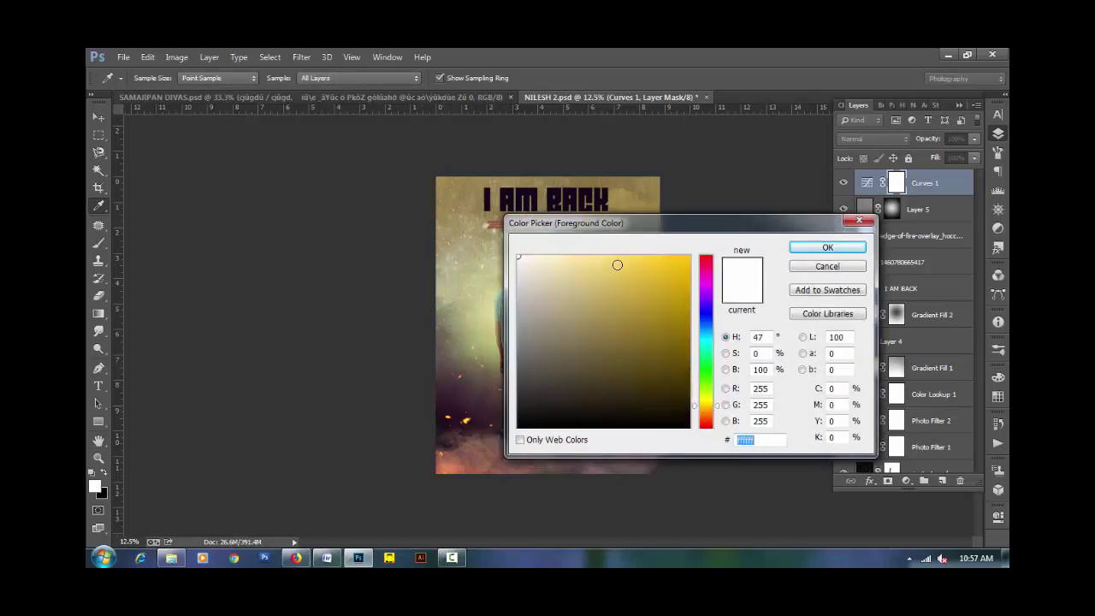
{"action": "left_click", "coordinate": [615, 261]}
{"action": "left_click", "coordinate": [813, 247]}
{"action": "key", "text": "h"}
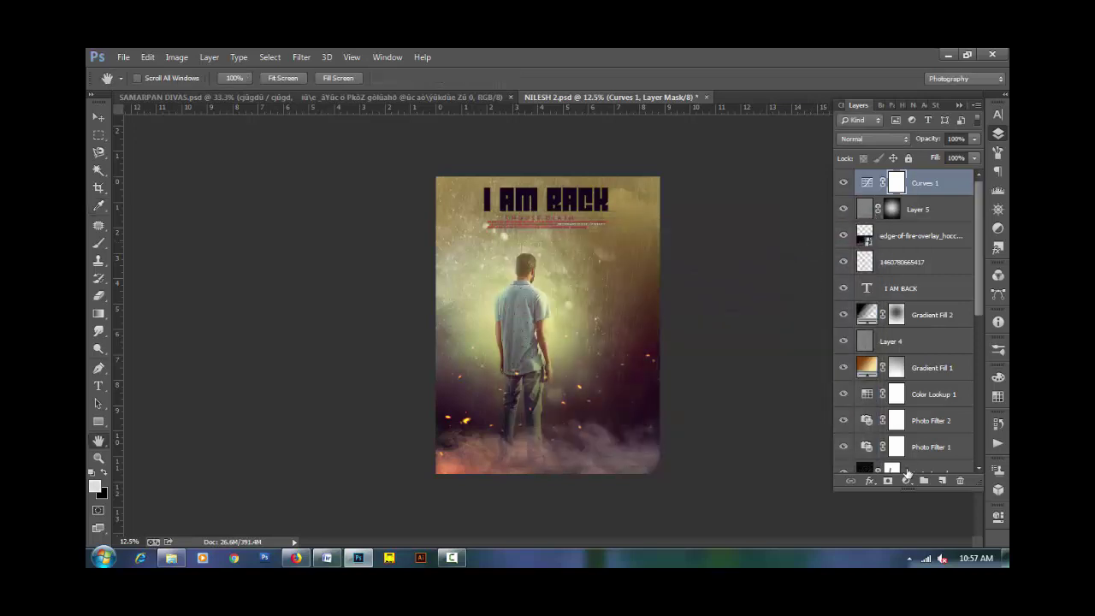
Add a gradient fill layer whose left colour stop is a dark teal.
{"action": "left_click", "coordinate": [907, 478]}
{"action": "left_click", "coordinate": [907, 205]}
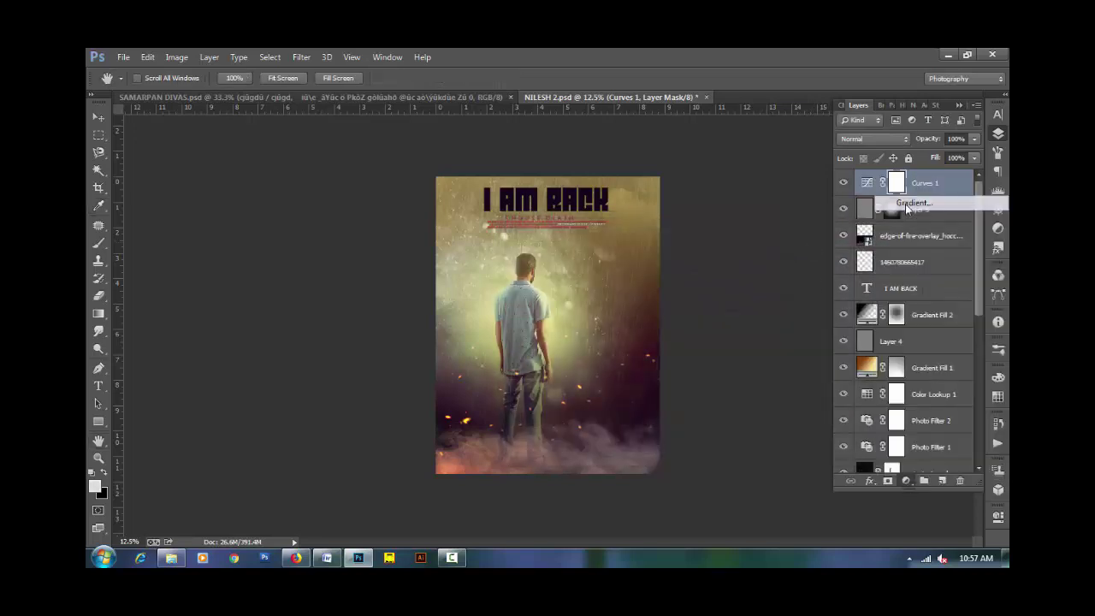
{"action": "left_click", "coordinate": [748, 304]}
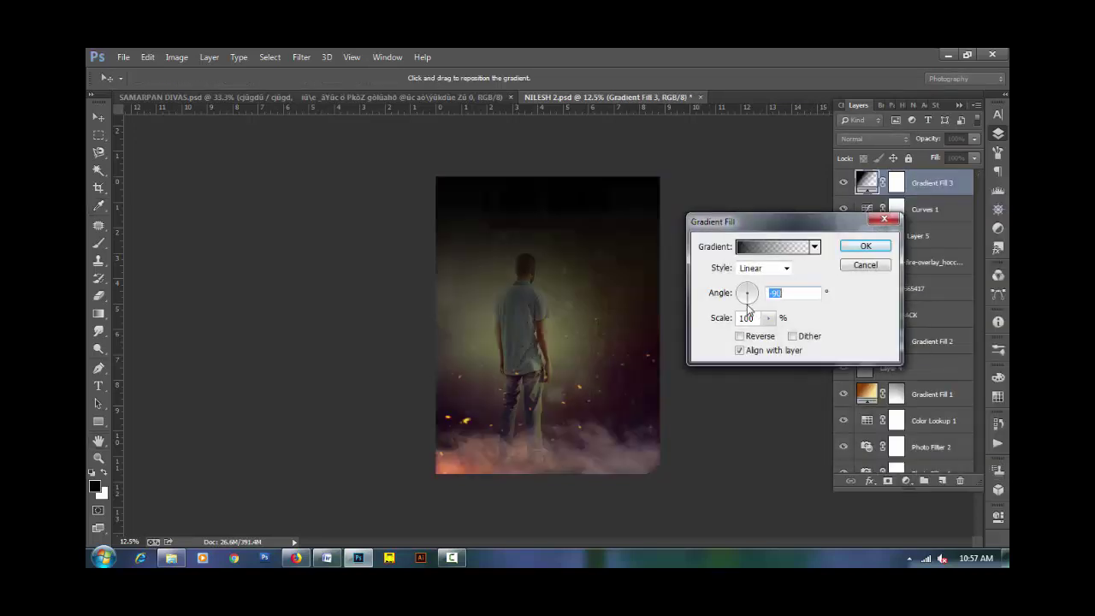
{"action": "left_click", "coordinate": [757, 248]}
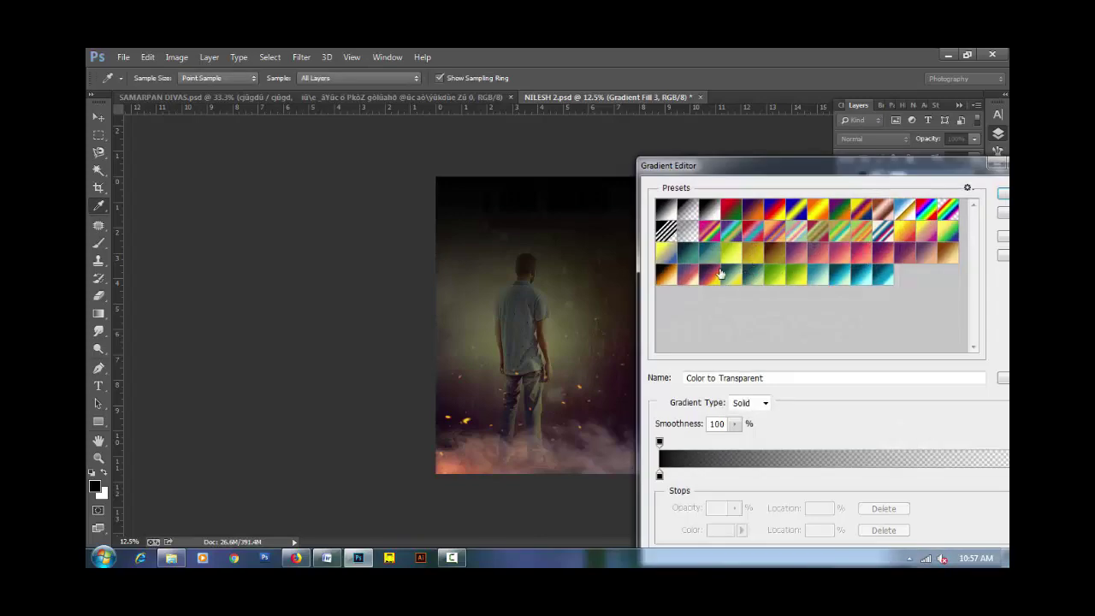
{"action": "left_click", "coordinate": [660, 475]}
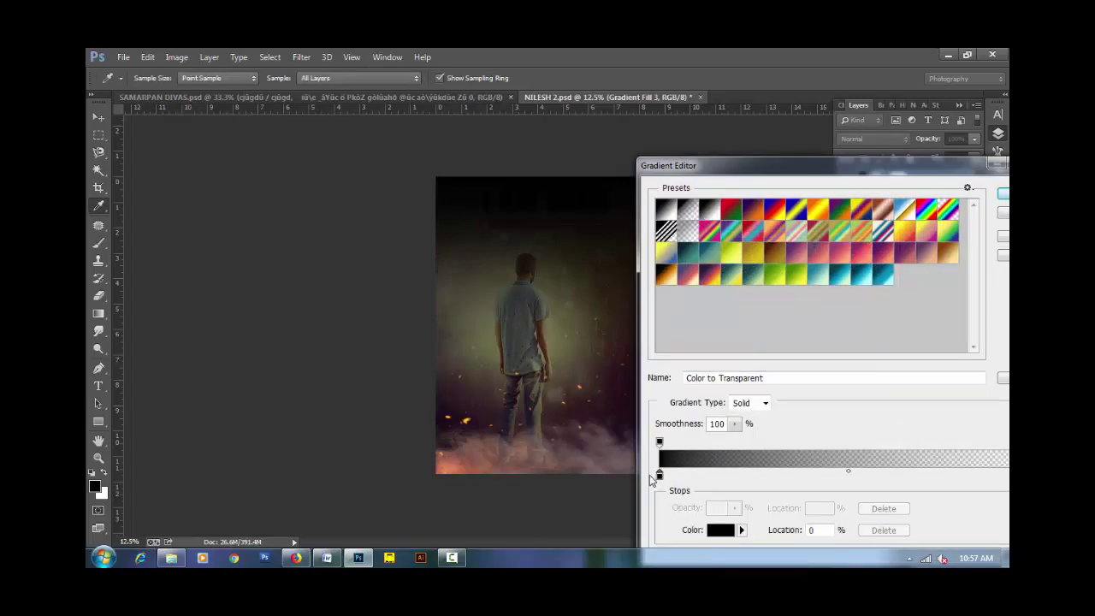
{"action": "left_click", "coordinate": [721, 530]}
{"action": "left_click", "coordinate": [446, 463]}
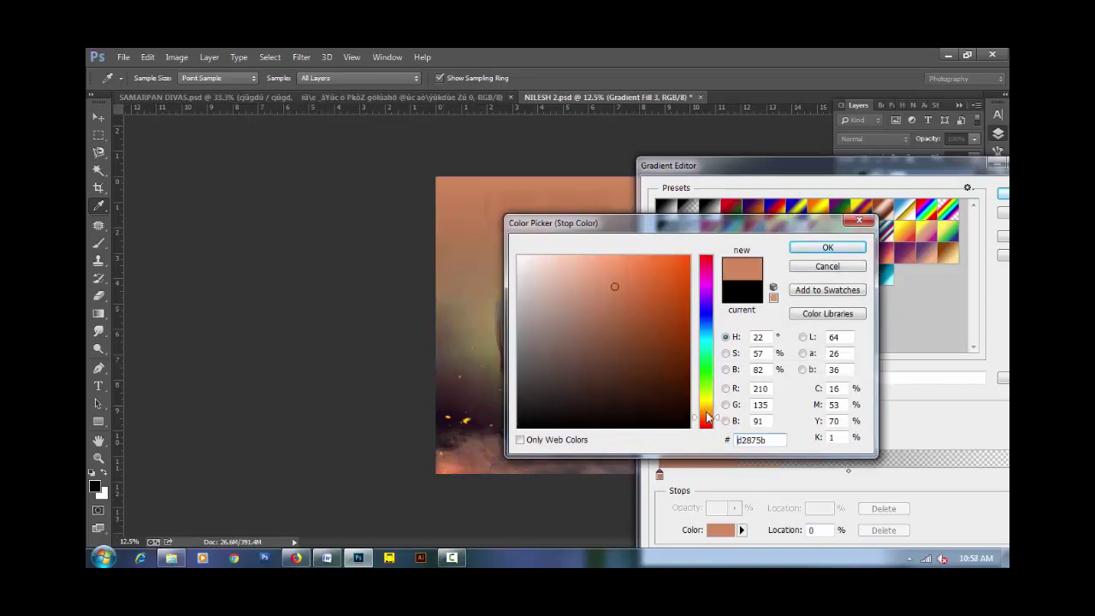
{"action": "left_click", "coordinate": [669, 389]}
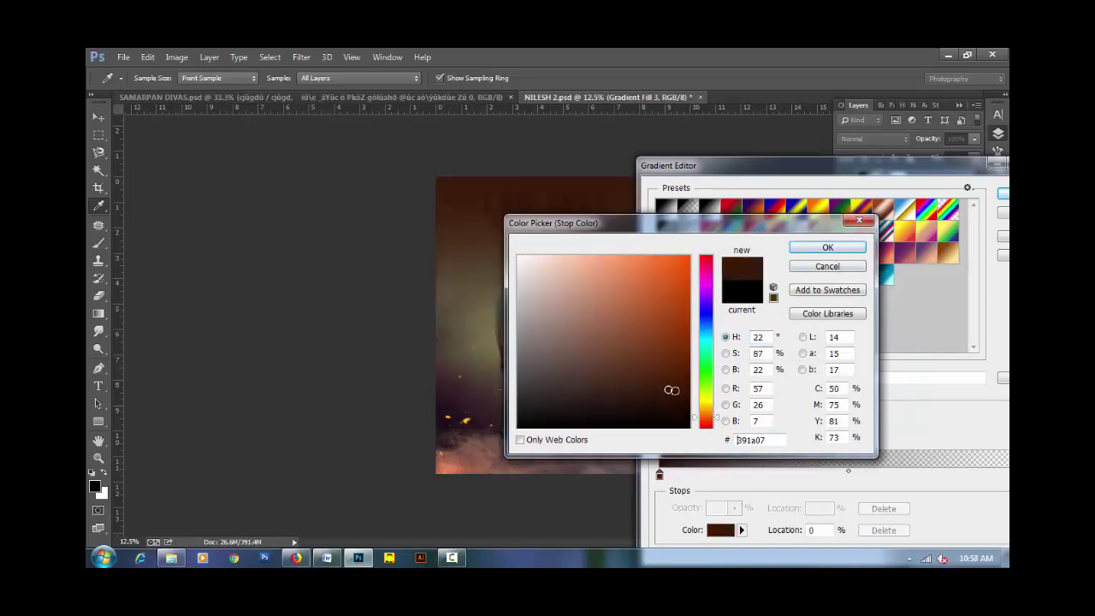
{"action": "left_click", "coordinate": [708, 342]}
{"action": "left_click", "coordinate": [828, 248]}
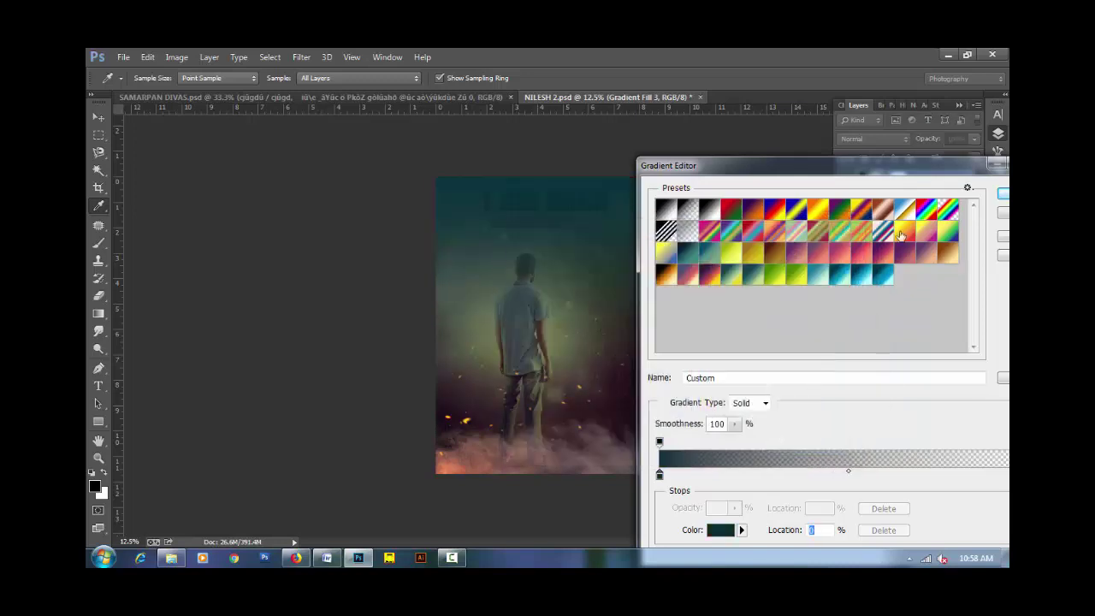
{"action": "left_click", "coordinate": [1003, 195]}
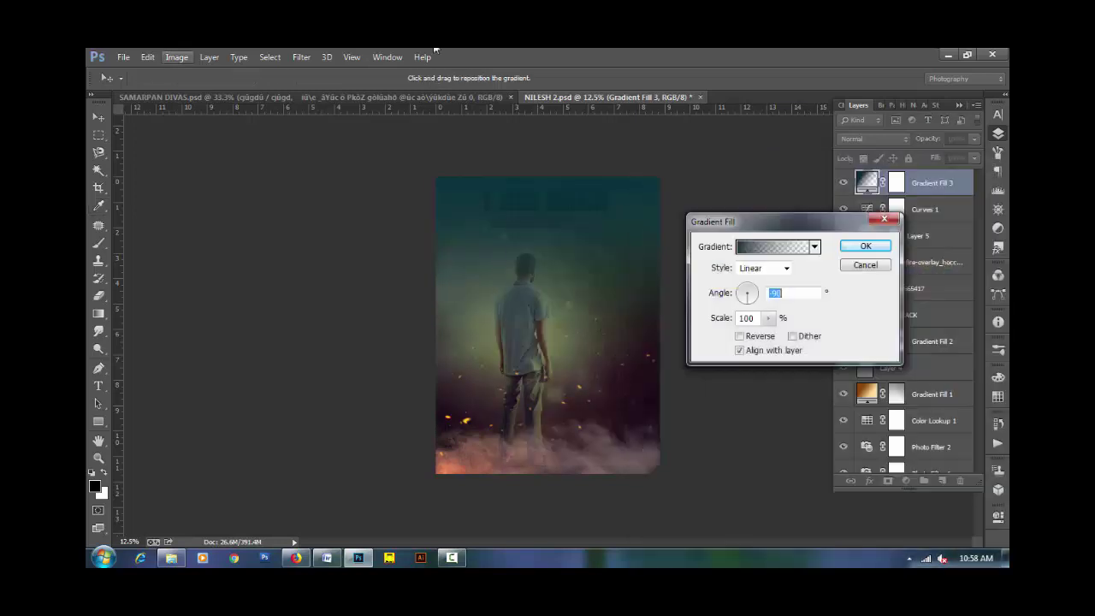
Apply the teal gradient fill, try Saturation, then set Gradient Fill 3 to Color blending.
{"action": "left_click", "coordinate": [873, 244]}
{"action": "left_click", "coordinate": [873, 139]}
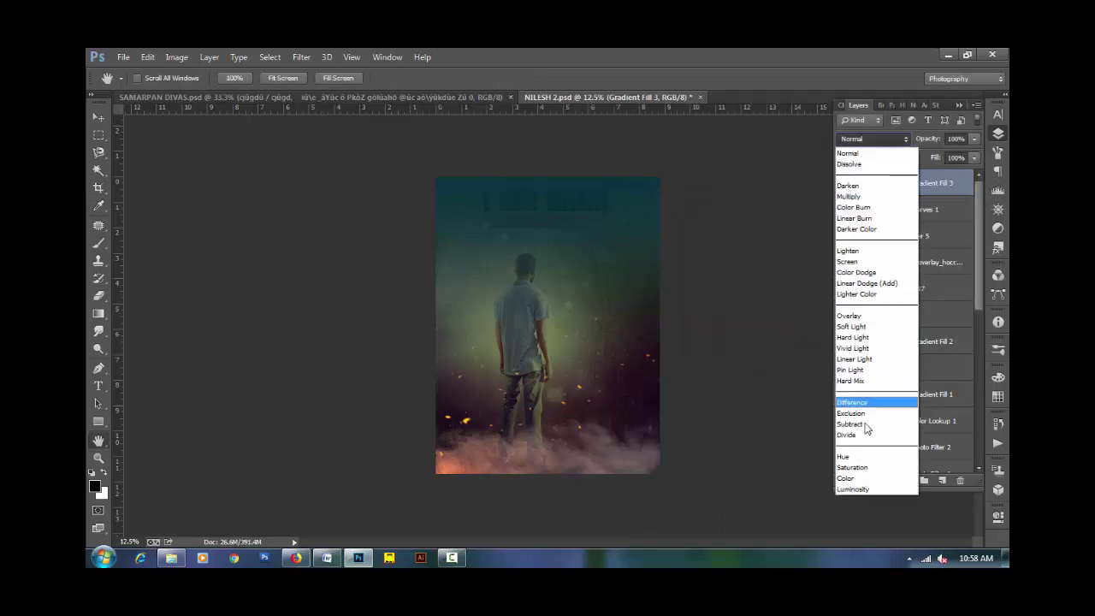
{"action": "left_click", "coordinate": [864, 472]}
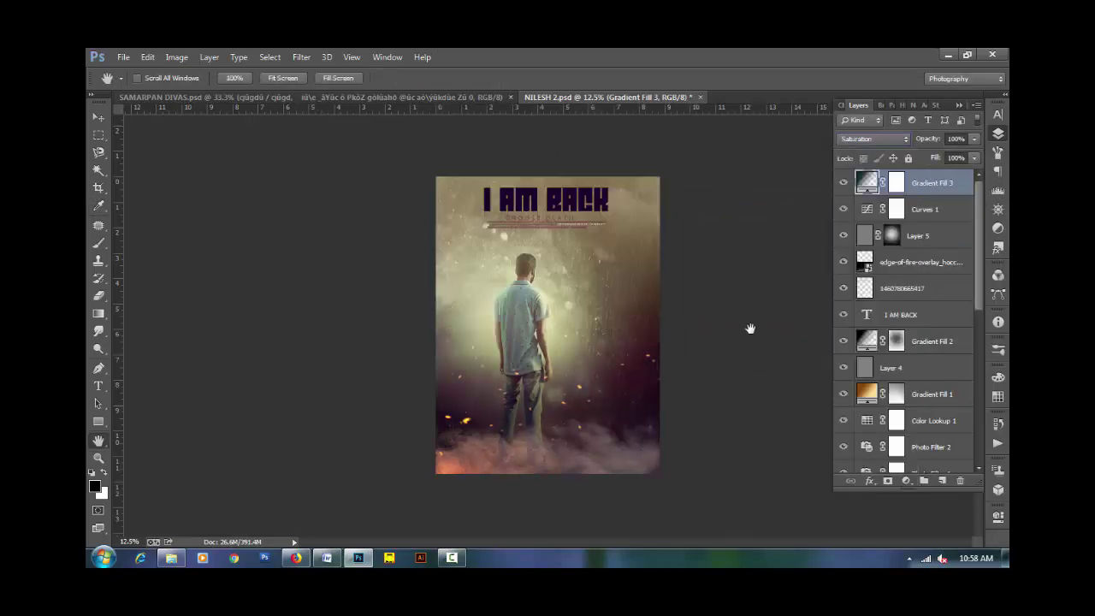
{"action": "left_click", "coordinate": [873, 138]}
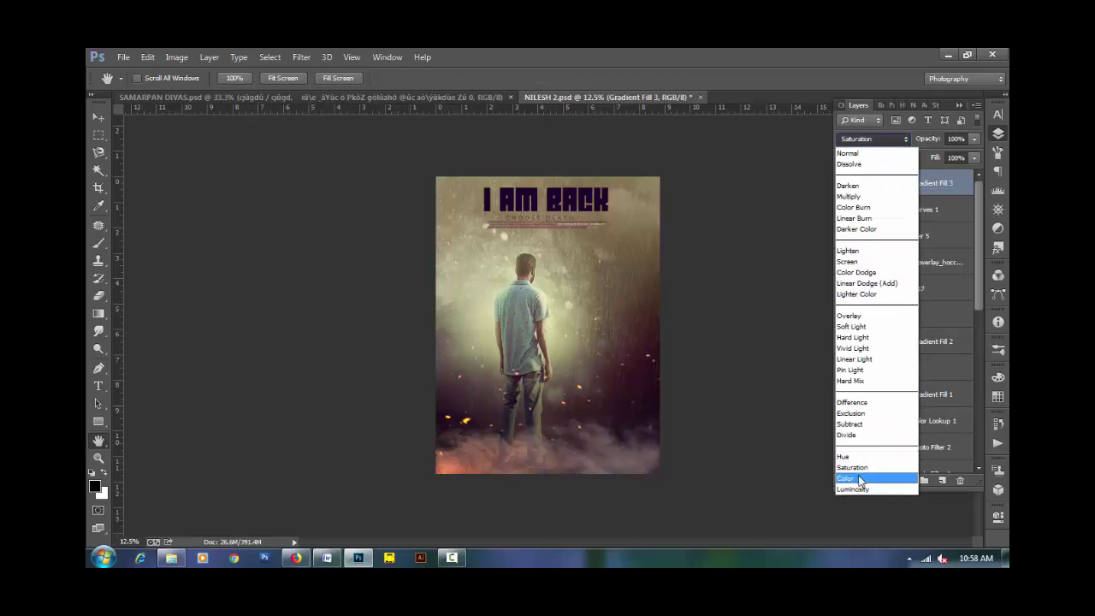
{"action": "left_click", "coordinate": [847, 478]}
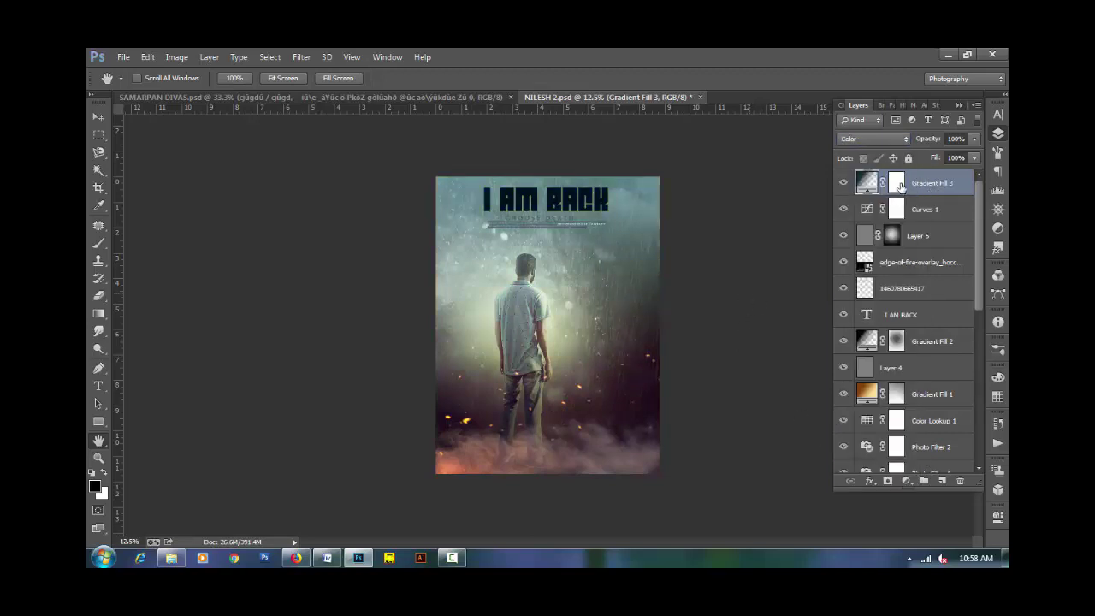
Swap Gradient Fill 3's gradient for the brown-gold preset after trying green and teal.
{"action": "double_click", "coordinate": [868, 183]}
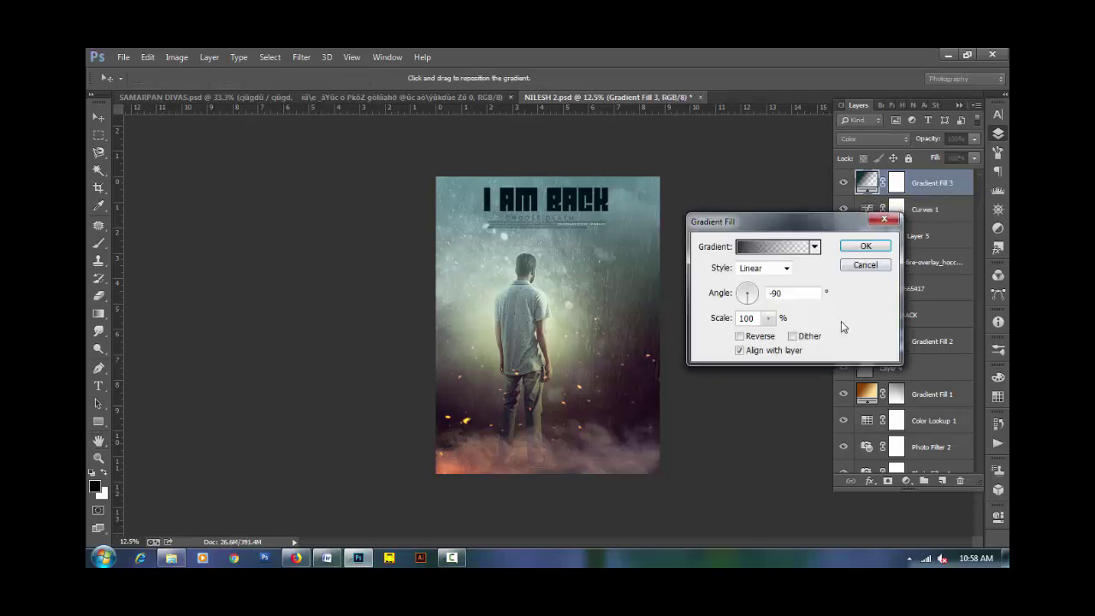
{"action": "left_click", "coordinate": [767, 258]}
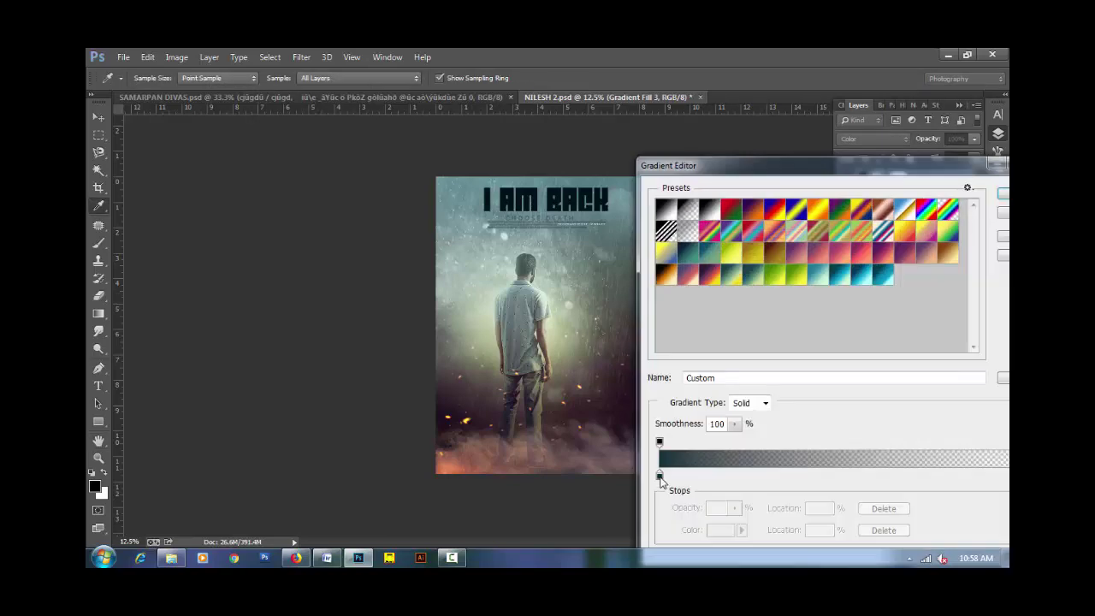
{"action": "left_click", "coordinate": [660, 478]}
{"action": "left_click", "coordinate": [779, 282]}
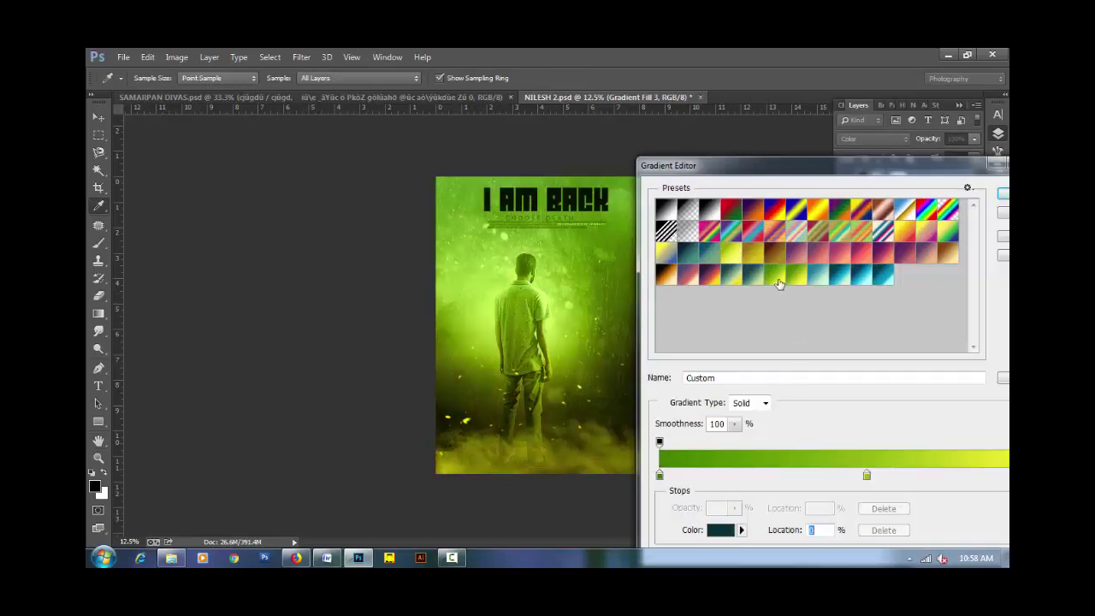
{"action": "left_click", "coordinate": [949, 253]}
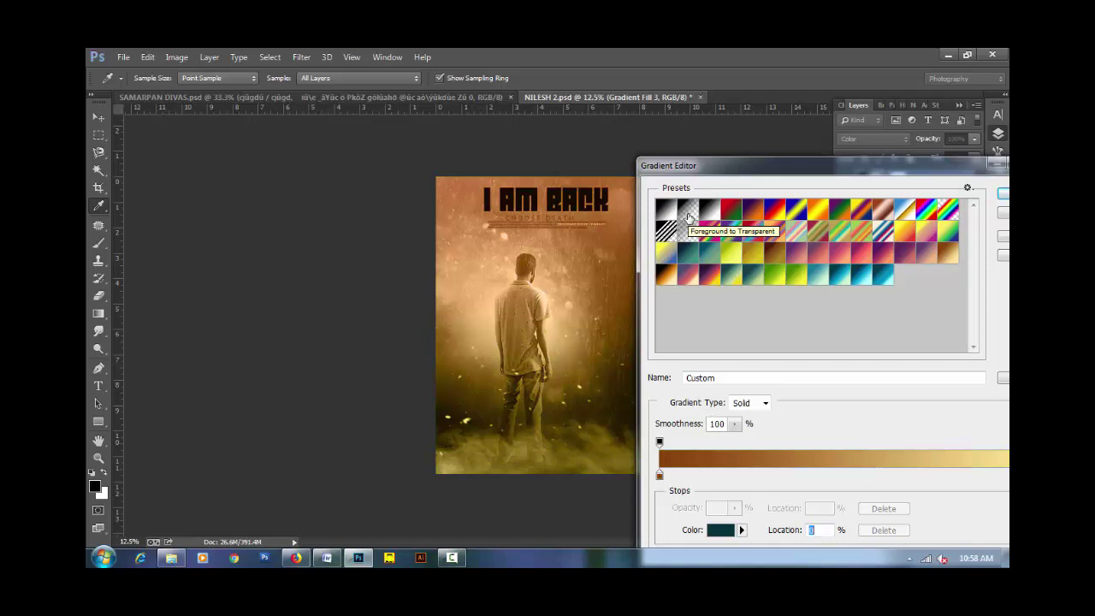
{"action": "left_click", "coordinate": [691, 257]}
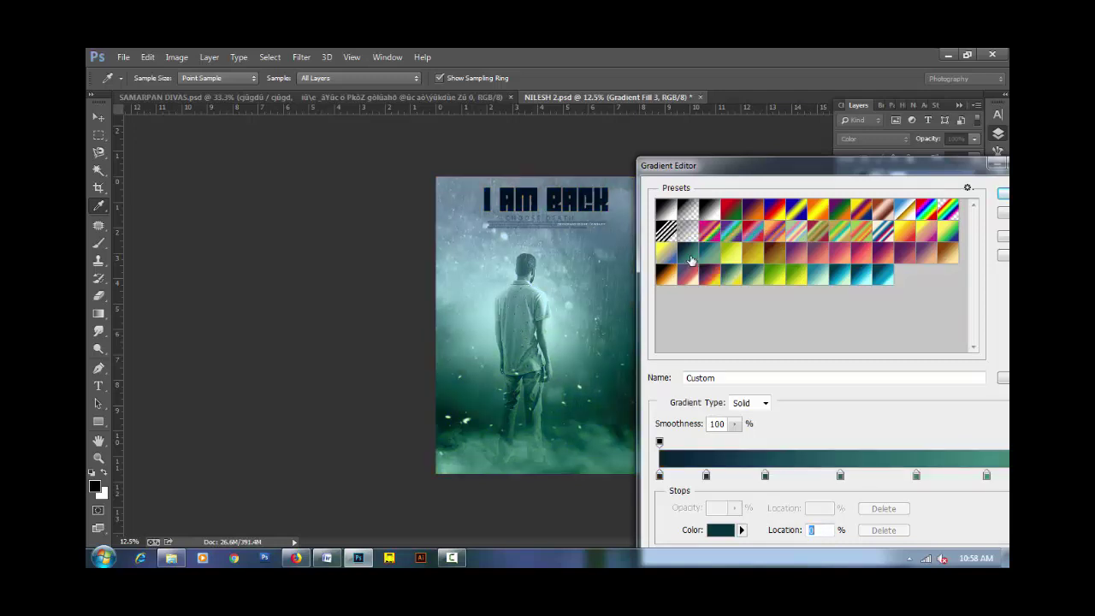
{"action": "left_click", "coordinate": [772, 257]}
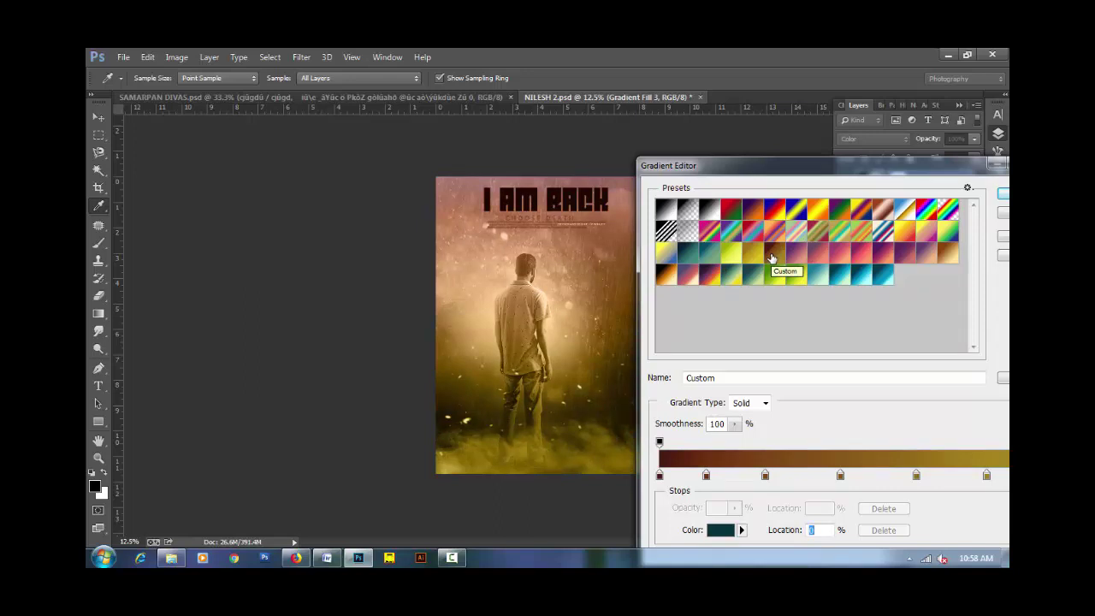
{"action": "left_click", "coordinate": [1003, 194]}
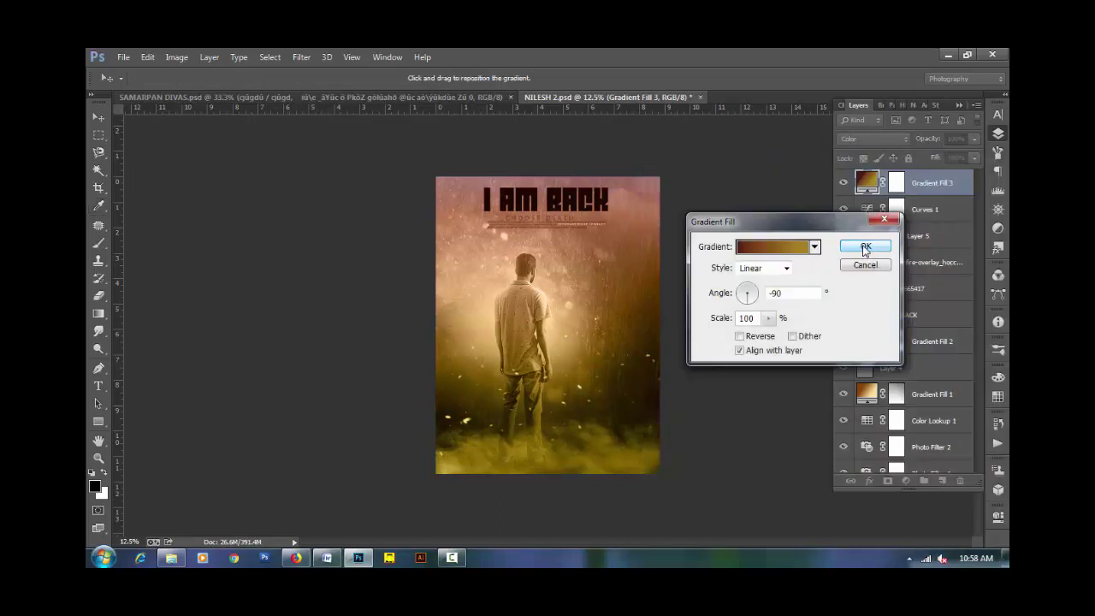
Make the gradient Radial with Reverse left off, and lower the layer's opacity.
{"action": "left_click", "coordinate": [761, 268]}
{"action": "left_click", "coordinate": [760, 290]}
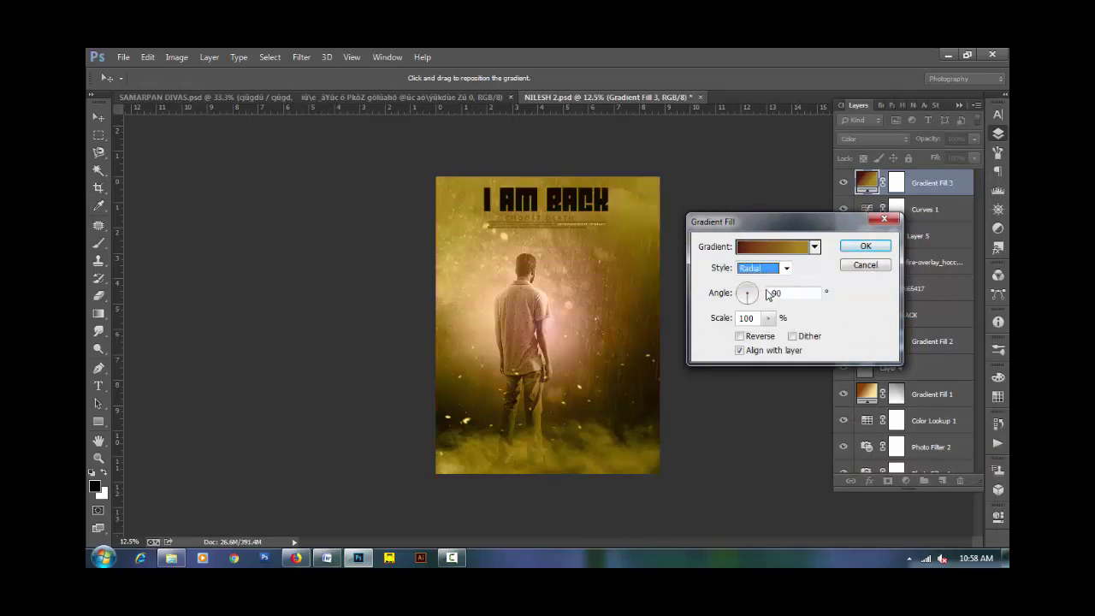
{"action": "left_click", "coordinate": [751, 339]}
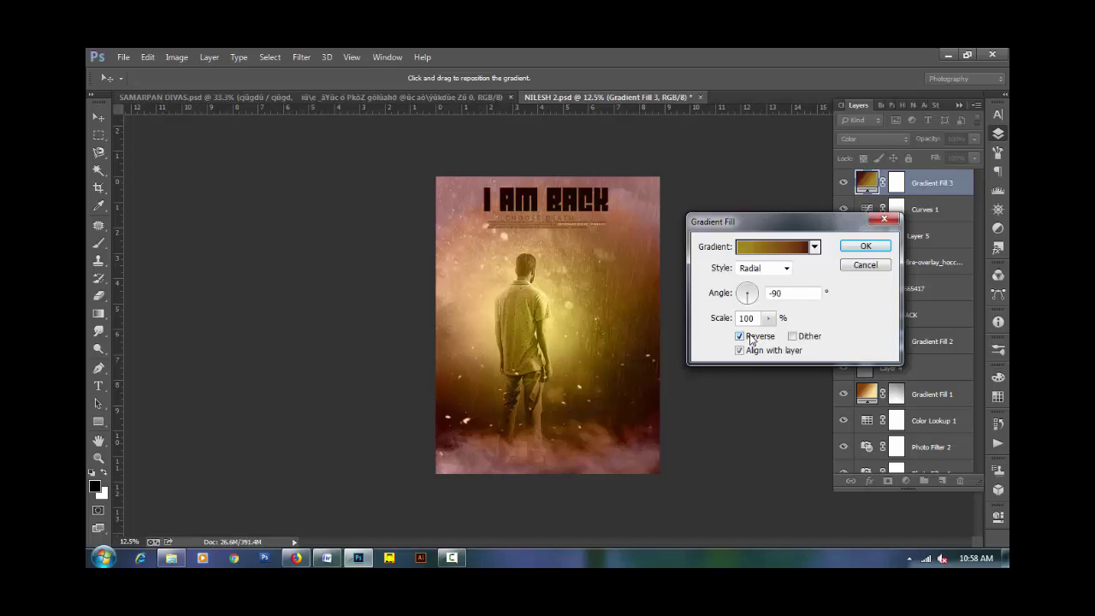
{"action": "left_click", "coordinate": [752, 336]}
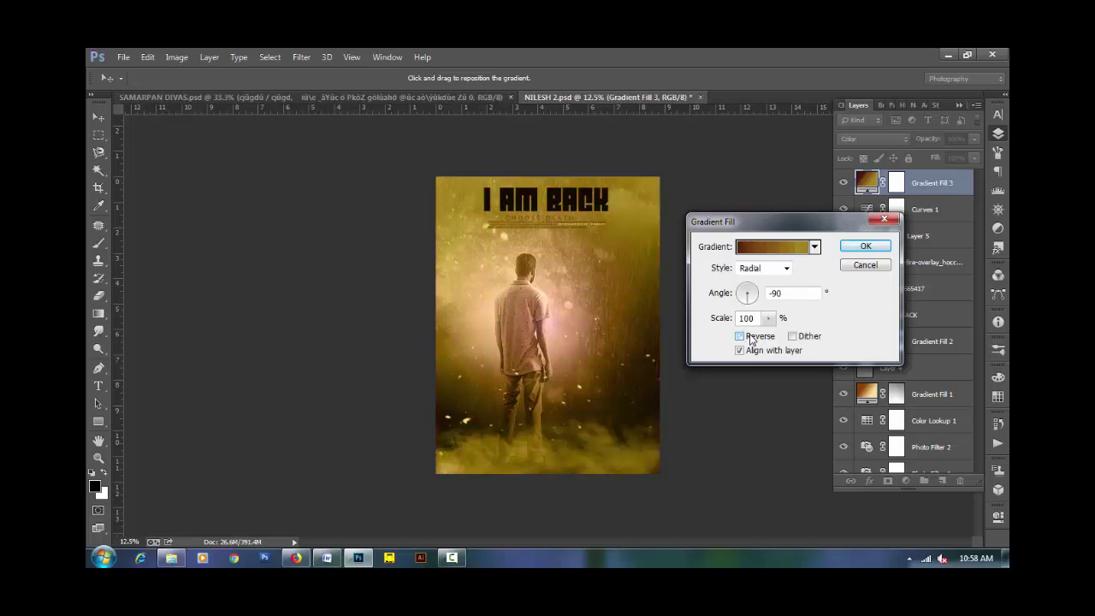
{"action": "left_click", "coordinate": [861, 247]}
{"action": "left_click_drag", "start_coordinate": [930, 140], "coordinate": [887, 155]}
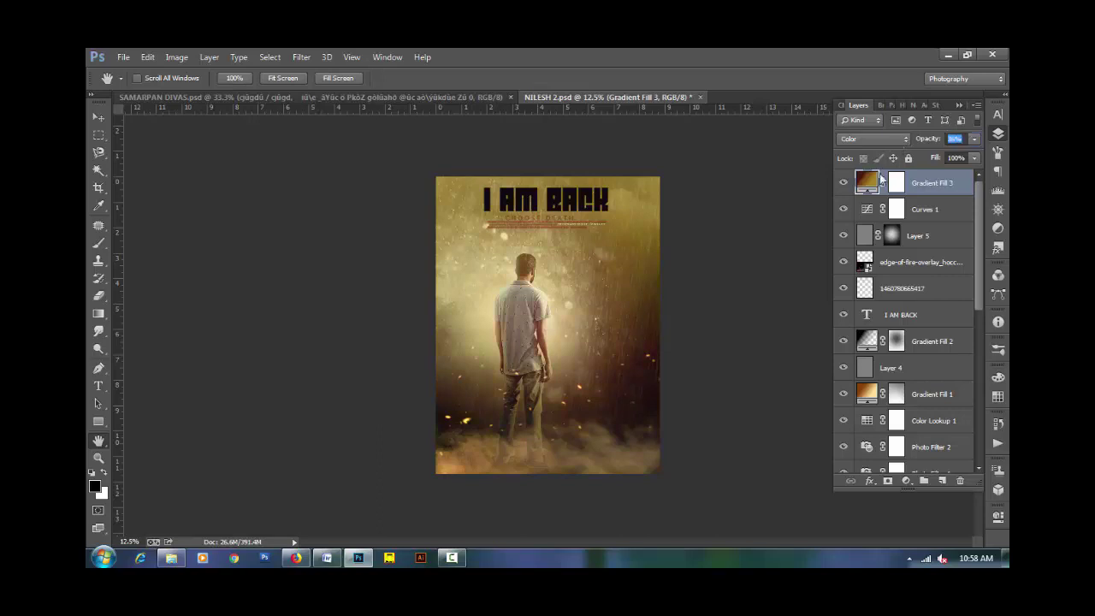
Show Gradient Fill 3, invert its mask to black, and paint white around the man.
{"action": "left_click", "coordinate": [845, 187]}
{"action": "left_click", "coordinate": [897, 183]}
{"action": "key", "text": "ctrl+i"}
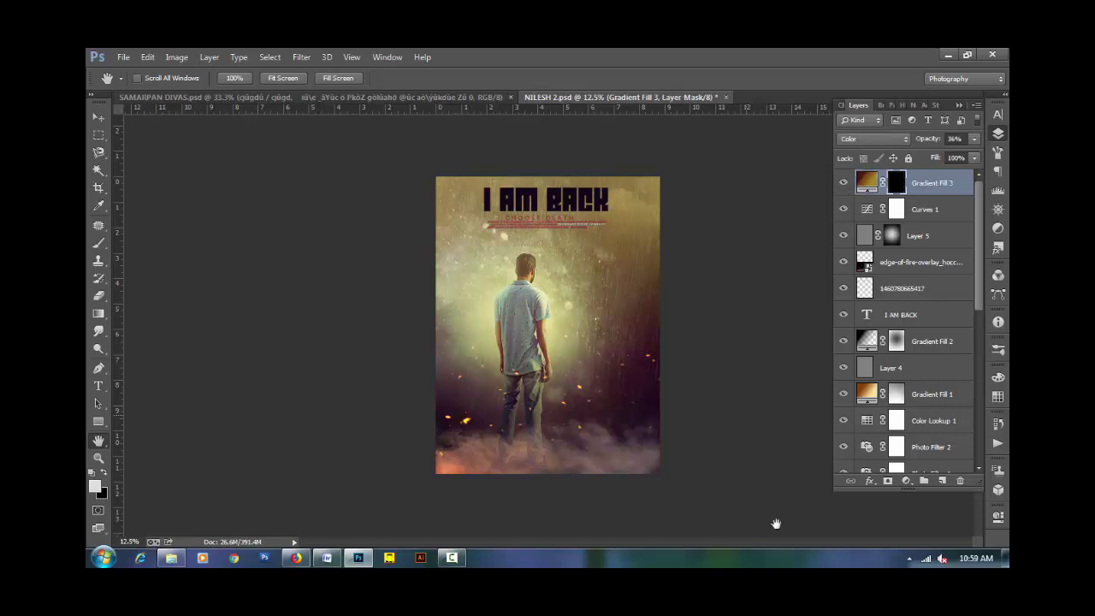
{"action": "left_click", "coordinate": [99, 243]}
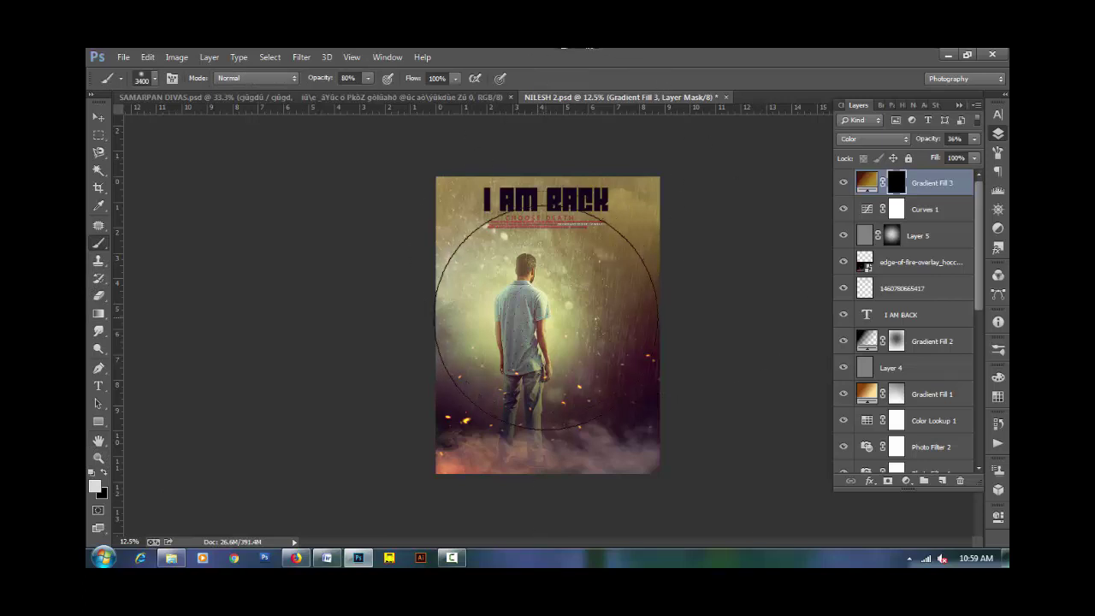
{"action": "left_click", "coordinate": [548, 325]}
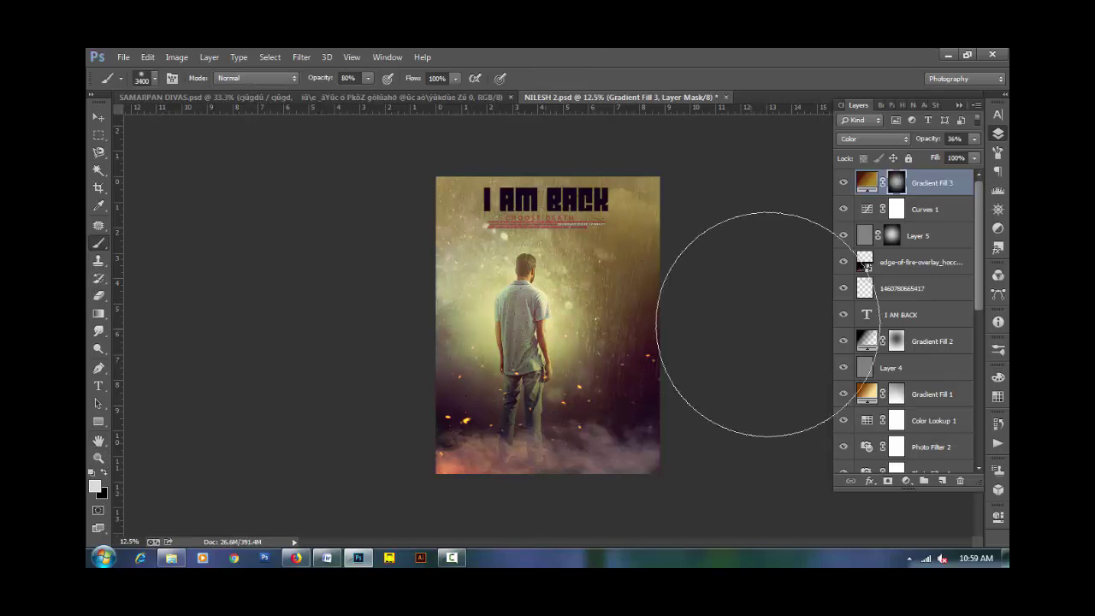
Add a Color Lookup layer using the rafyA Natural Pop.CUBE 3DLUT file.
{"action": "key", "text": "h"}
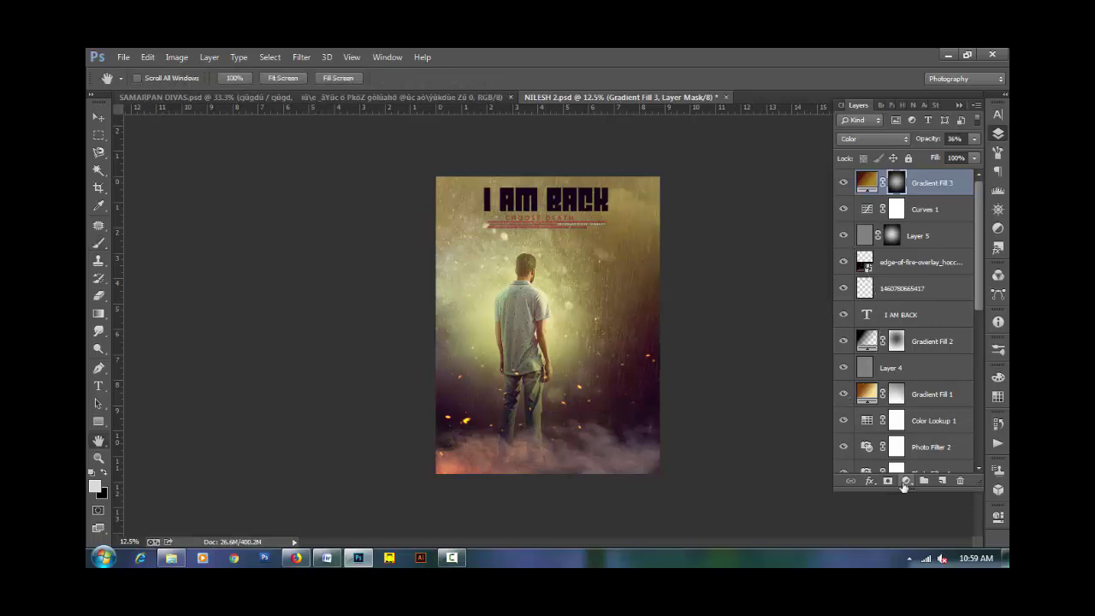
{"action": "left_click", "coordinate": [907, 481]}
{"action": "left_click", "coordinate": [914, 389]}
{"action": "left_click", "coordinate": [931, 346]}
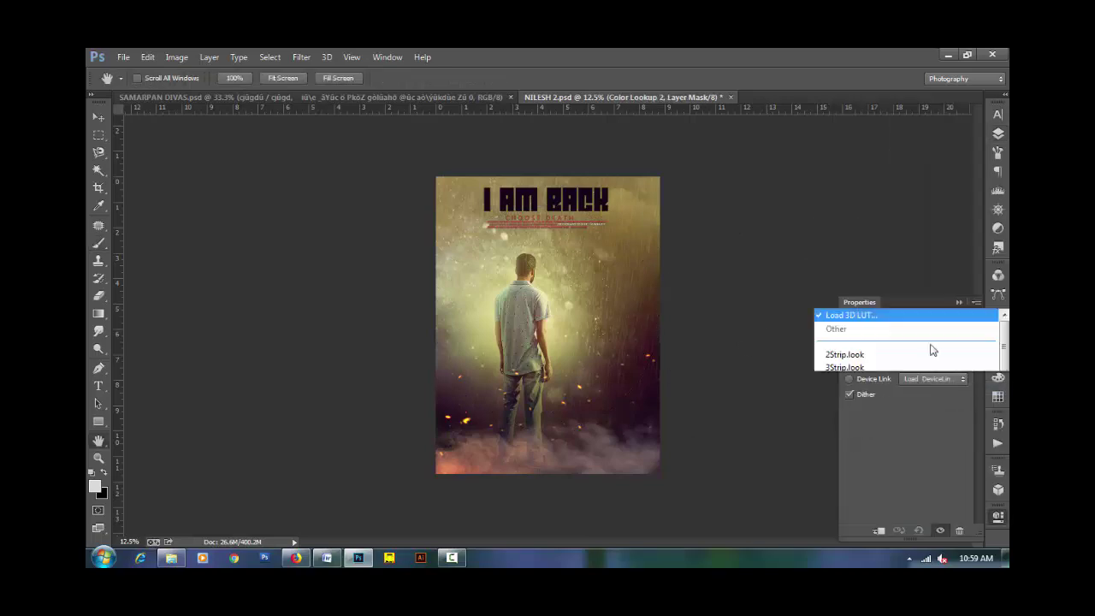
{"action": "scroll", "coordinate": [933, 351], "scroll_direction": "down", "scroll_amount": 3}
{"action": "scroll", "coordinate": [933, 350], "scroll_direction": "down", "scroll_amount": 2}
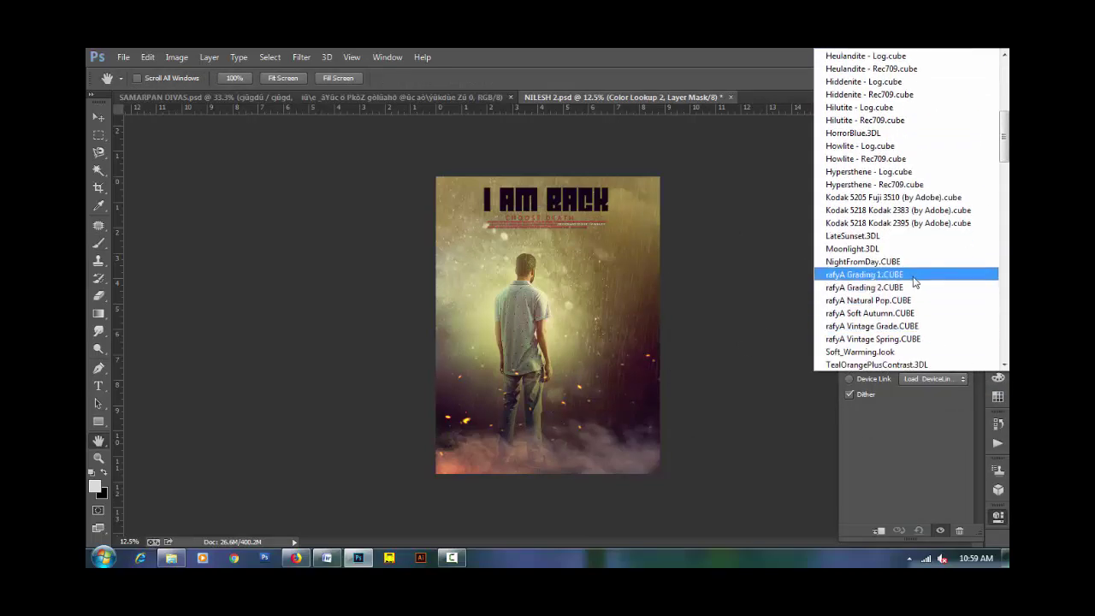
{"action": "left_click", "coordinate": [914, 276]}
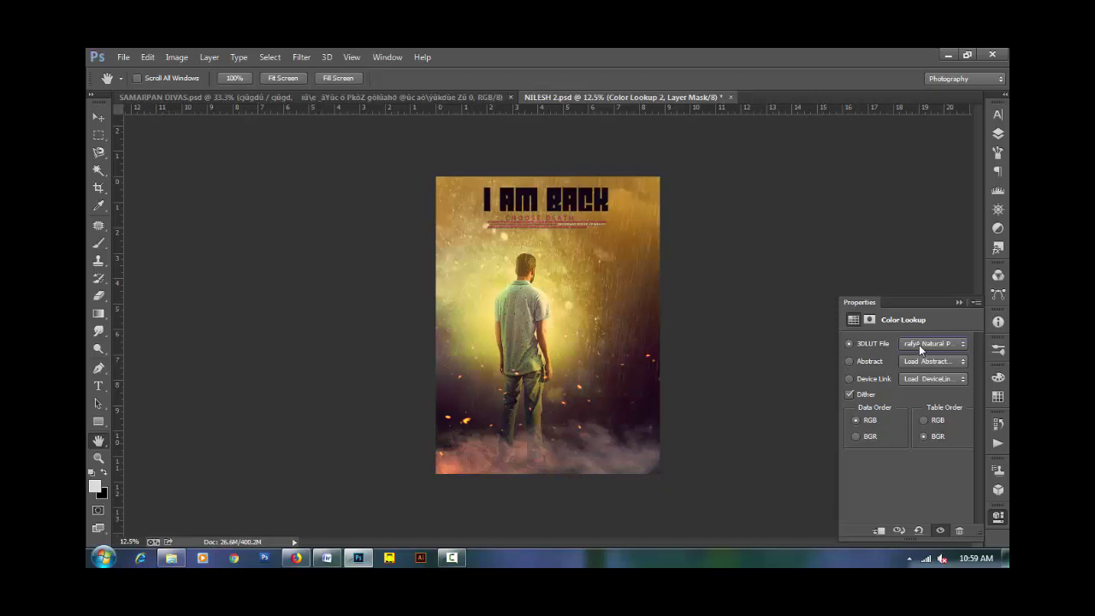
{"action": "left_click", "coordinate": [998, 133]}
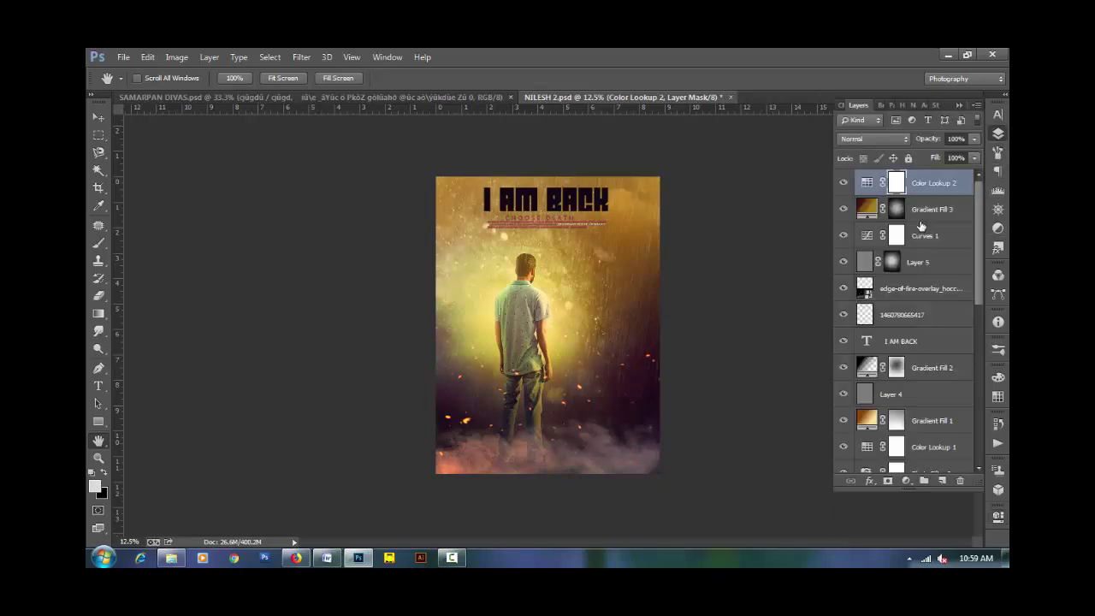
Drop Color Lookup 2's opacity to about 50%, then stop the recording.
{"action": "left_click_drag", "start_coordinate": [932, 141], "coordinate": [911, 143]}
{"action": "left_click_drag", "start_coordinate": [904, 143], "coordinate": [898, 147]}
{"action": "left_click", "coordinate": [452, 558]}
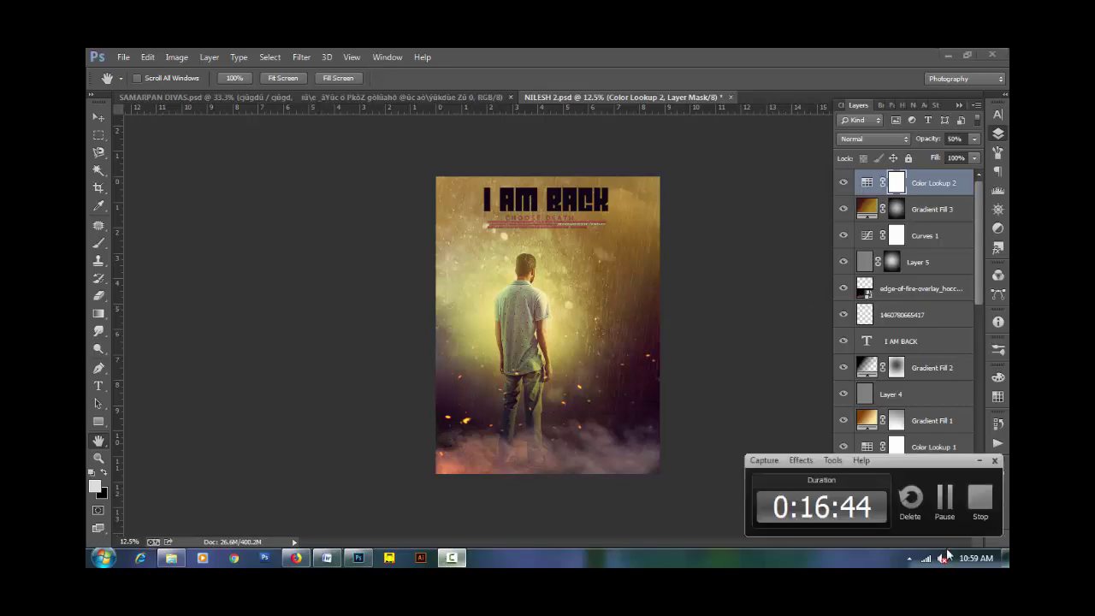